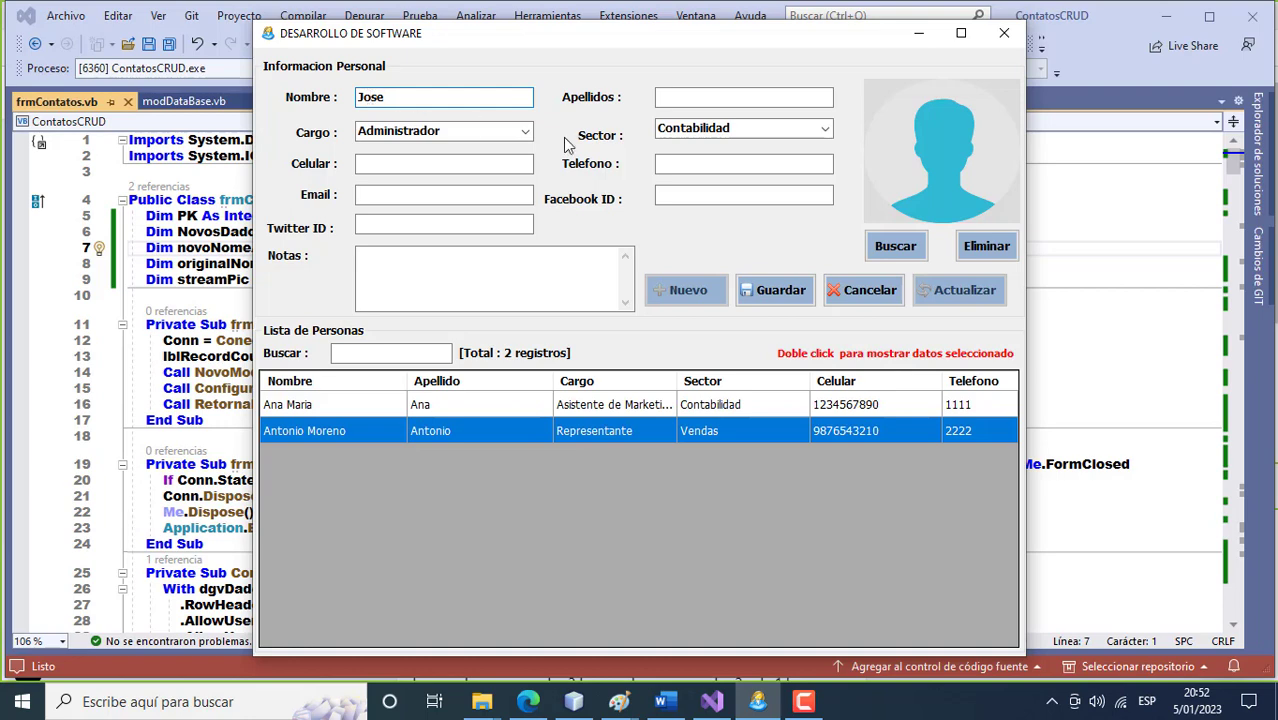
Enter the contact's surname and save the Administrador, Contabilidad record, confirming the notice.
{"action": "left_click", "coordinate": [677, 95]}
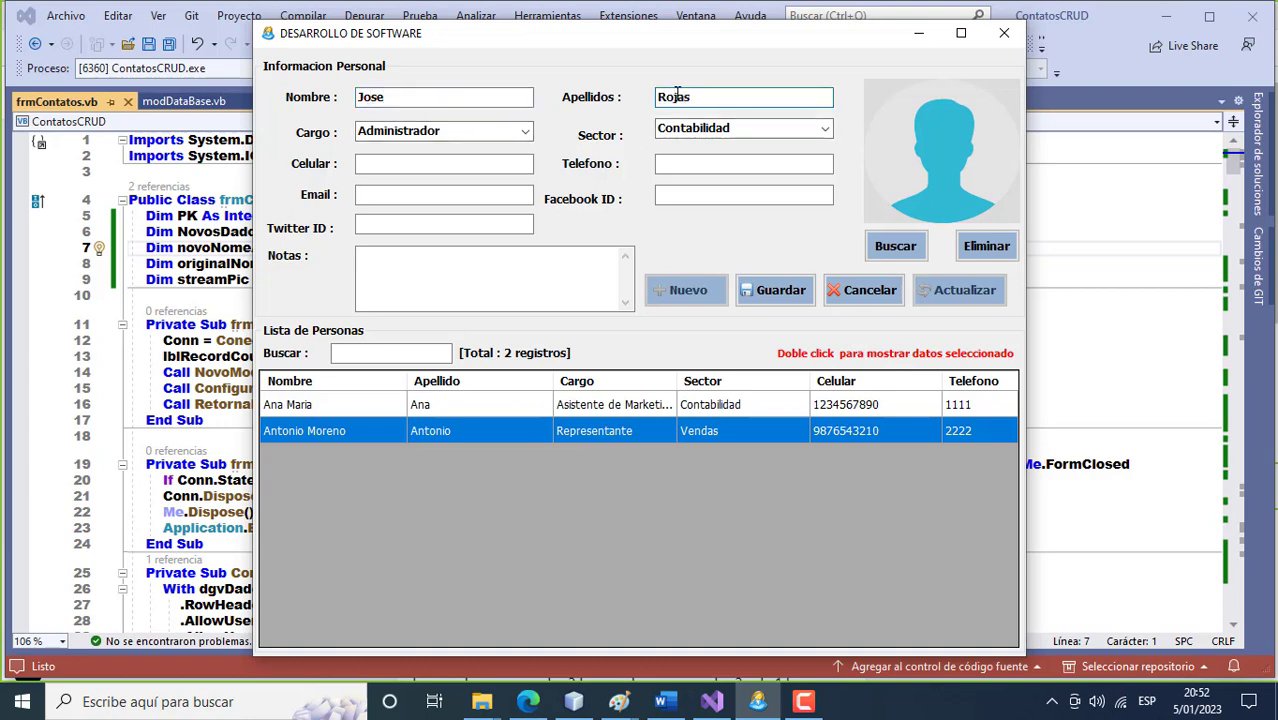
{"action": "left_click", "coordinate": [757, 292]}
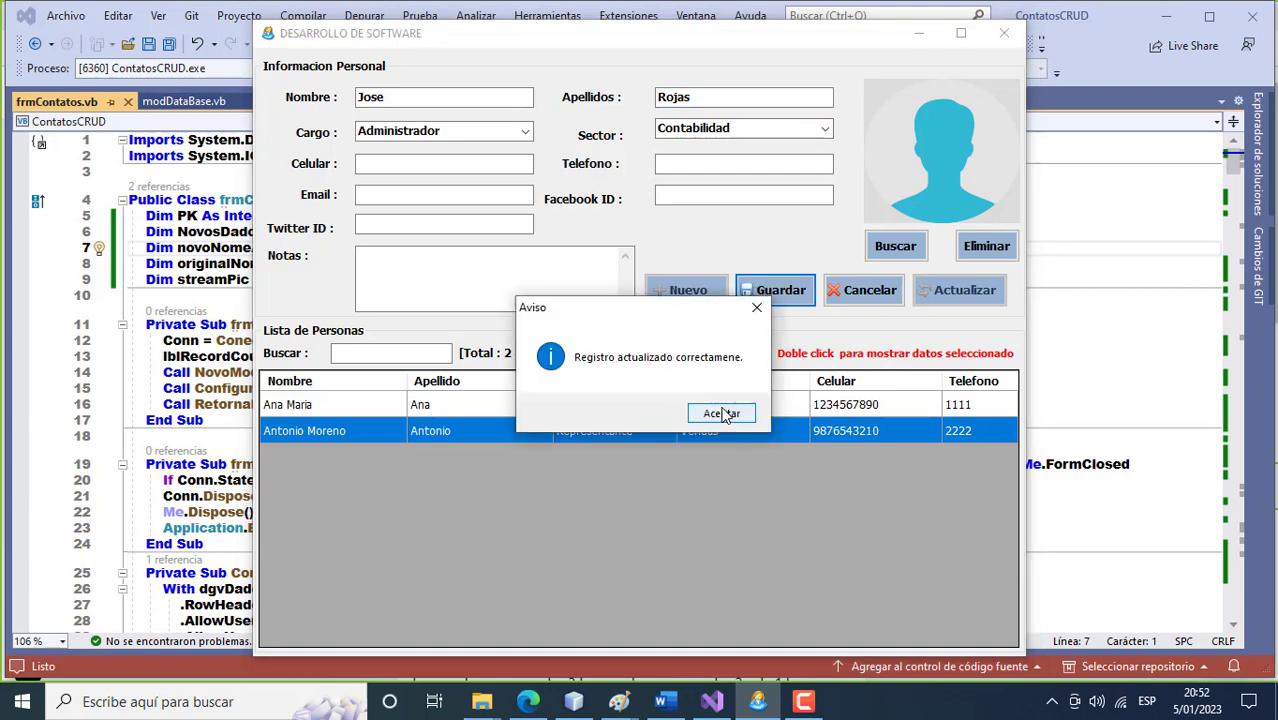
{"action": "left_click", "coordinate": [724, 414]}
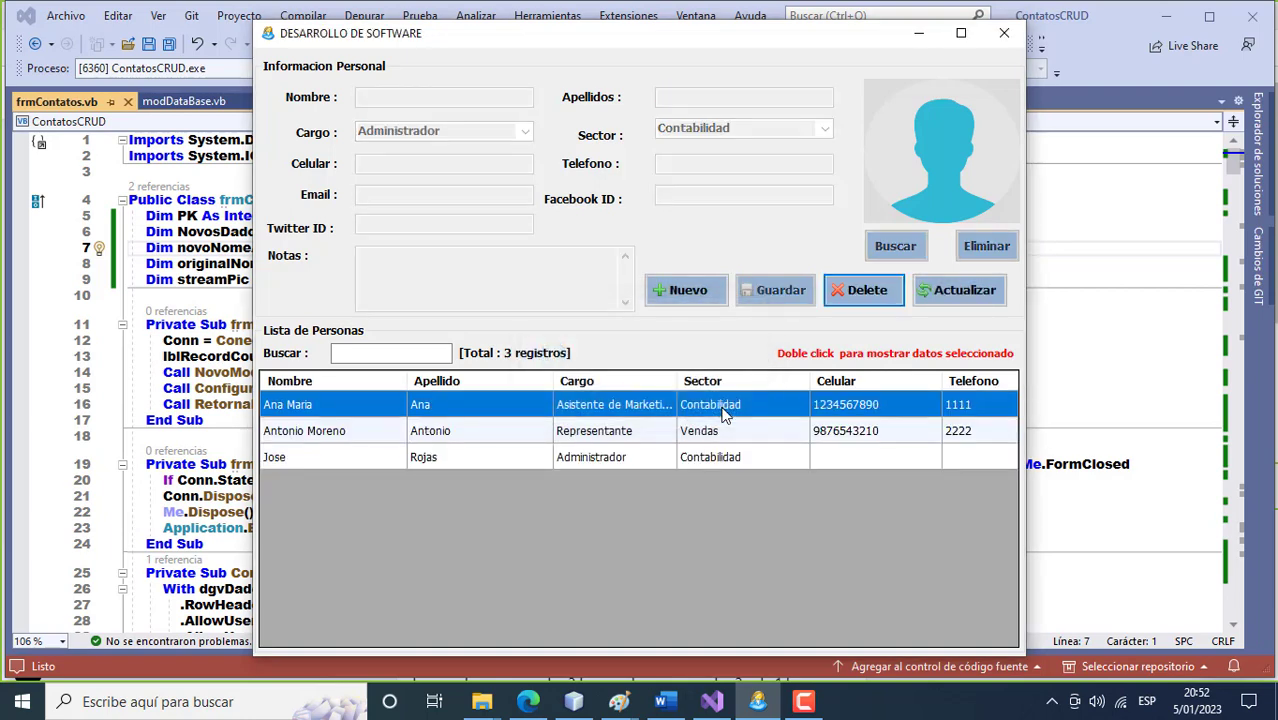
Start a new contact and enter its first name, surname, mobile and phone numbers.
{"action": "left_click", "coordinate": [685, 292]}
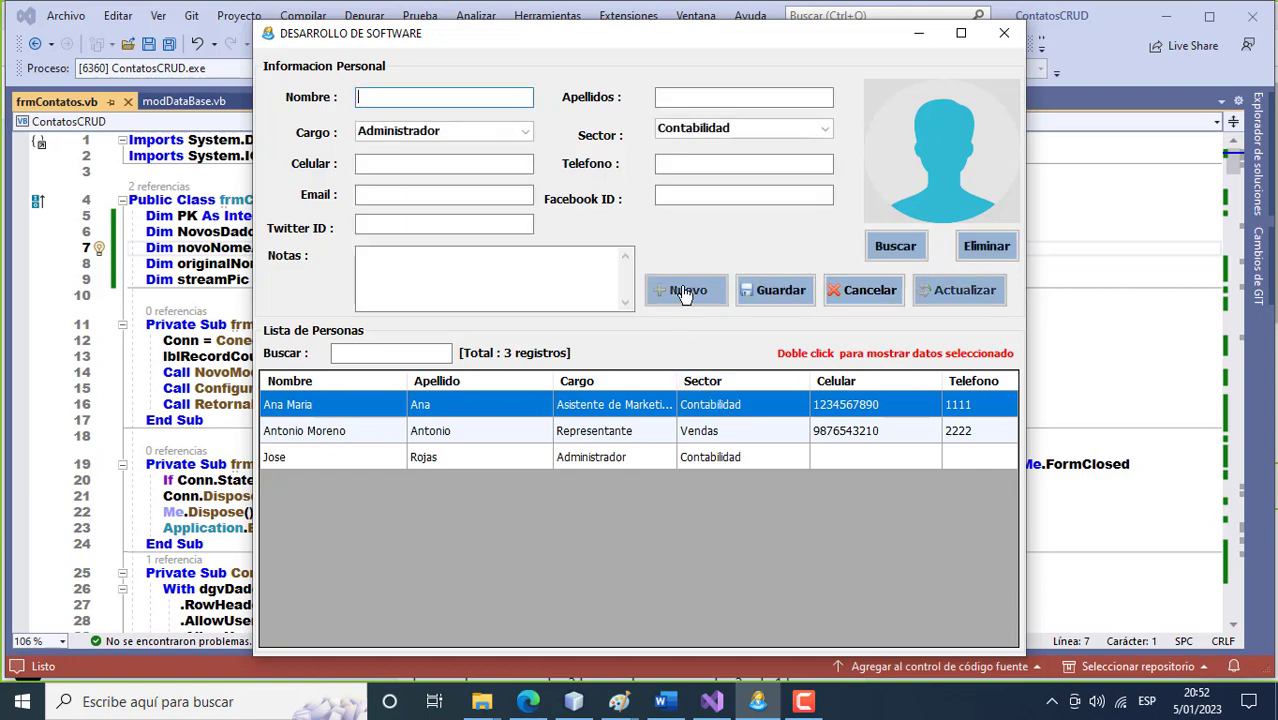
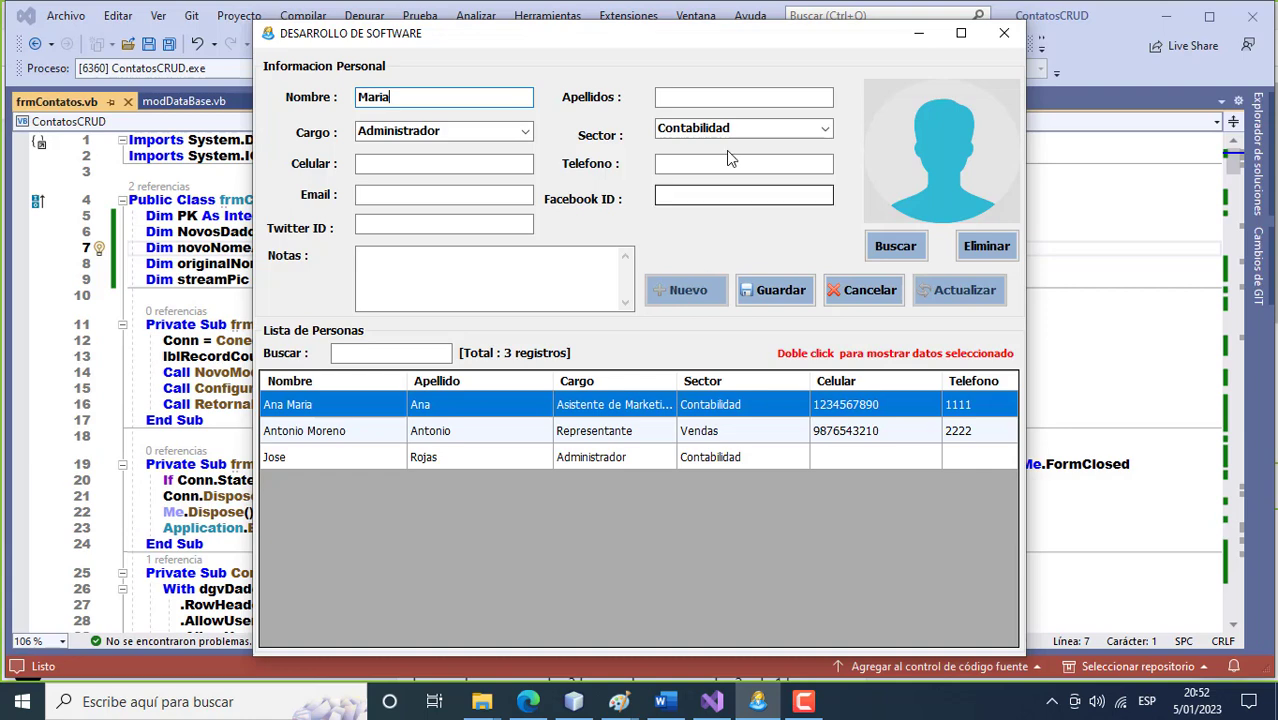
{"action": "left_click", "coordinate": [702, 96]}
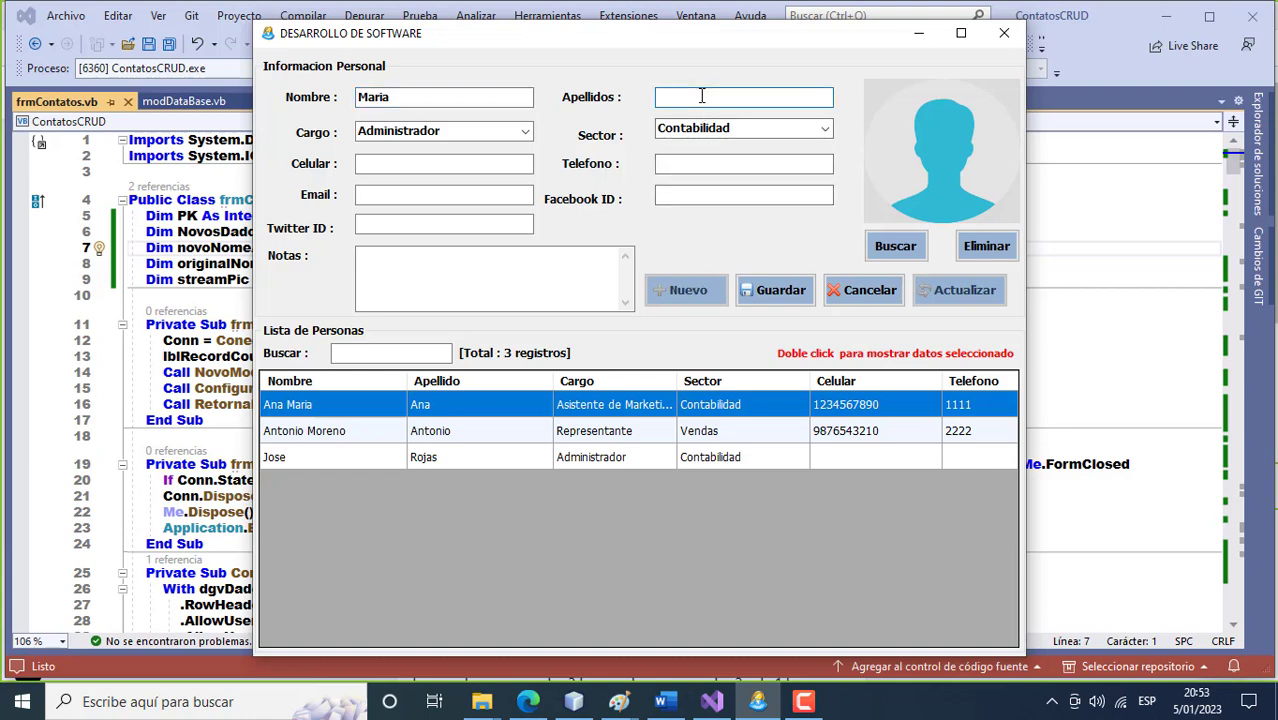
{"action": "left_click", "coordinate": [445, 165]}
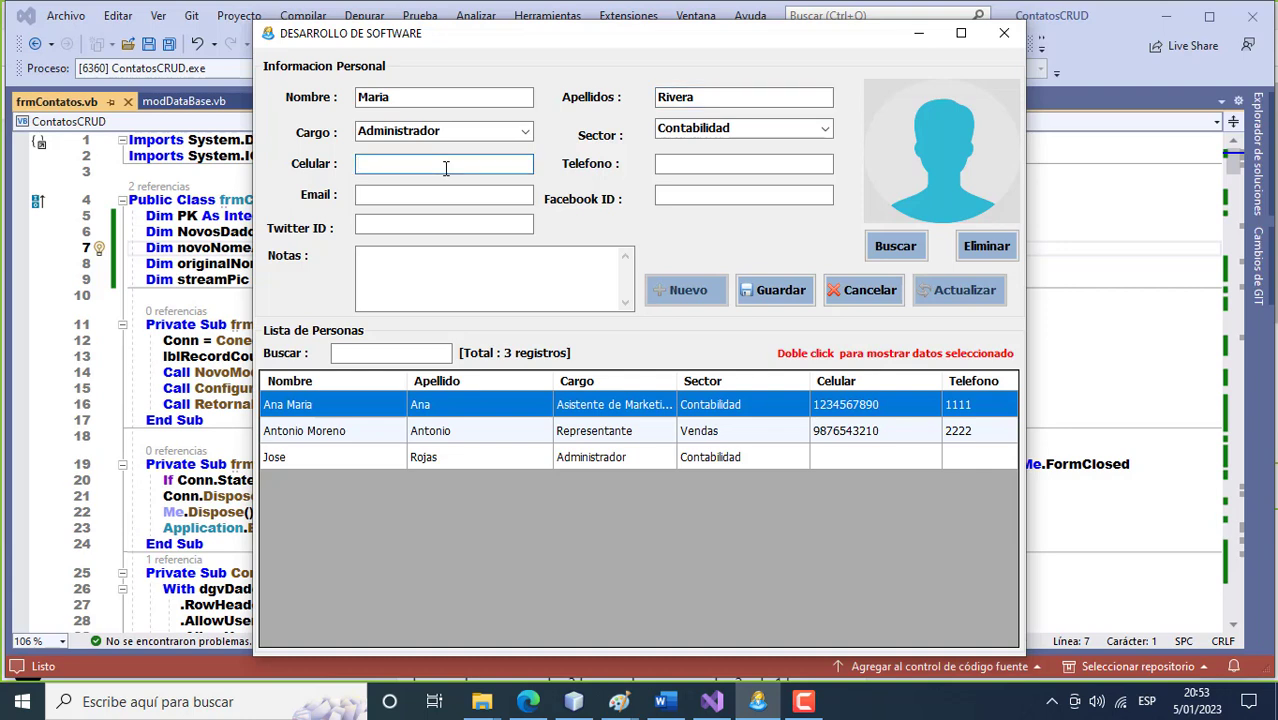
{"action": "type", "text": "11111111"}
{"action": "left_click", "coordinate": [688, 165]}
{"action": "type", "text": "2222"}
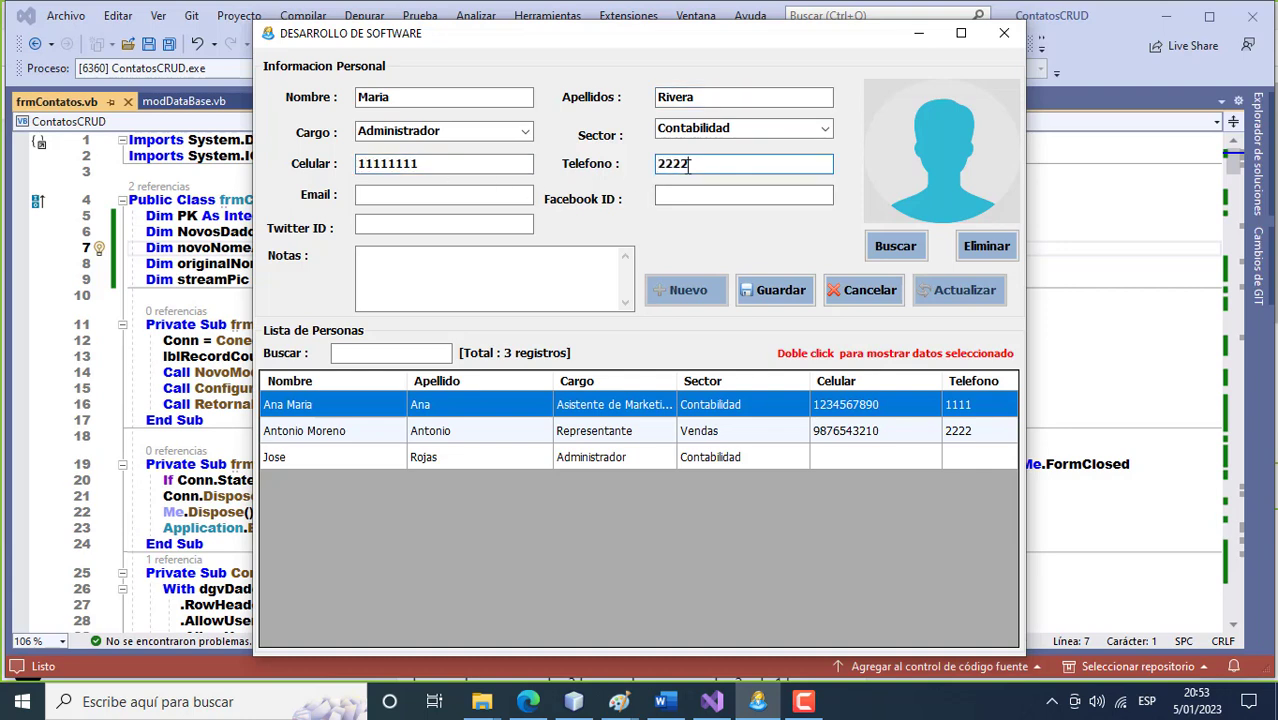
{"action": "type", "text": "22222"}
Add the contact's e-mail address and the note 'Libre', then save the record.
{"action": "left_click", "coordinate": [451, 193]}
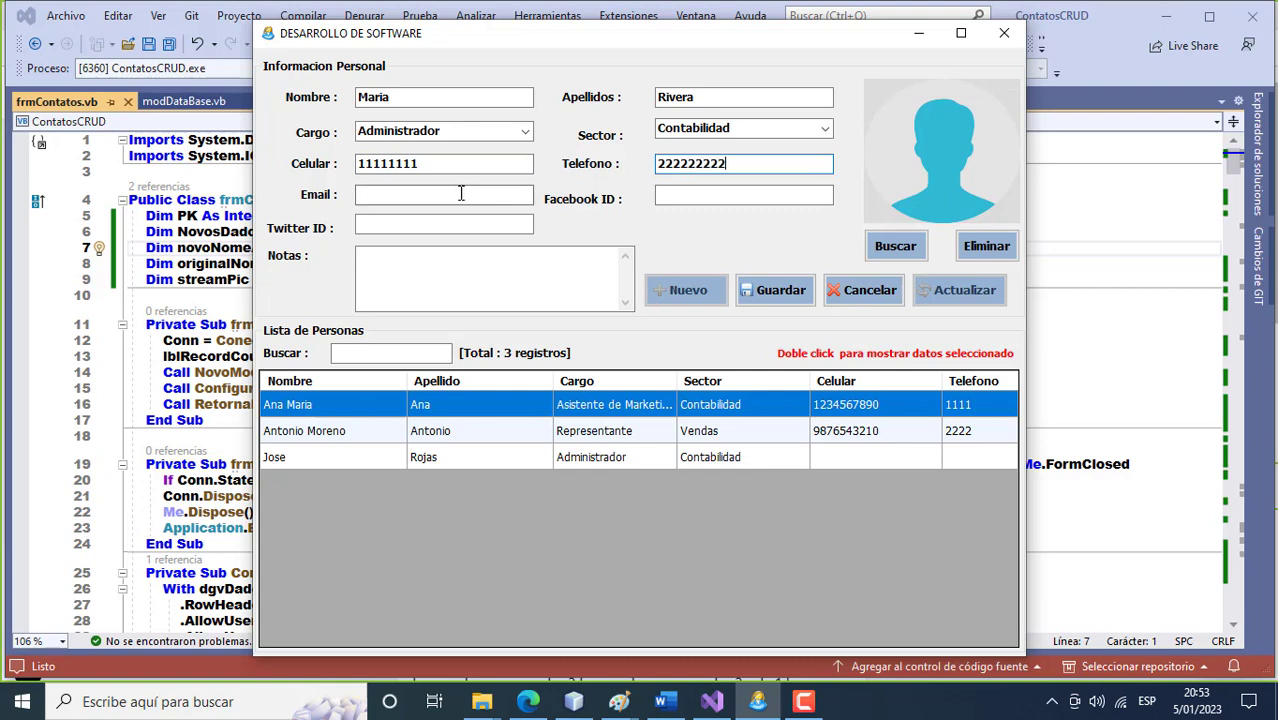
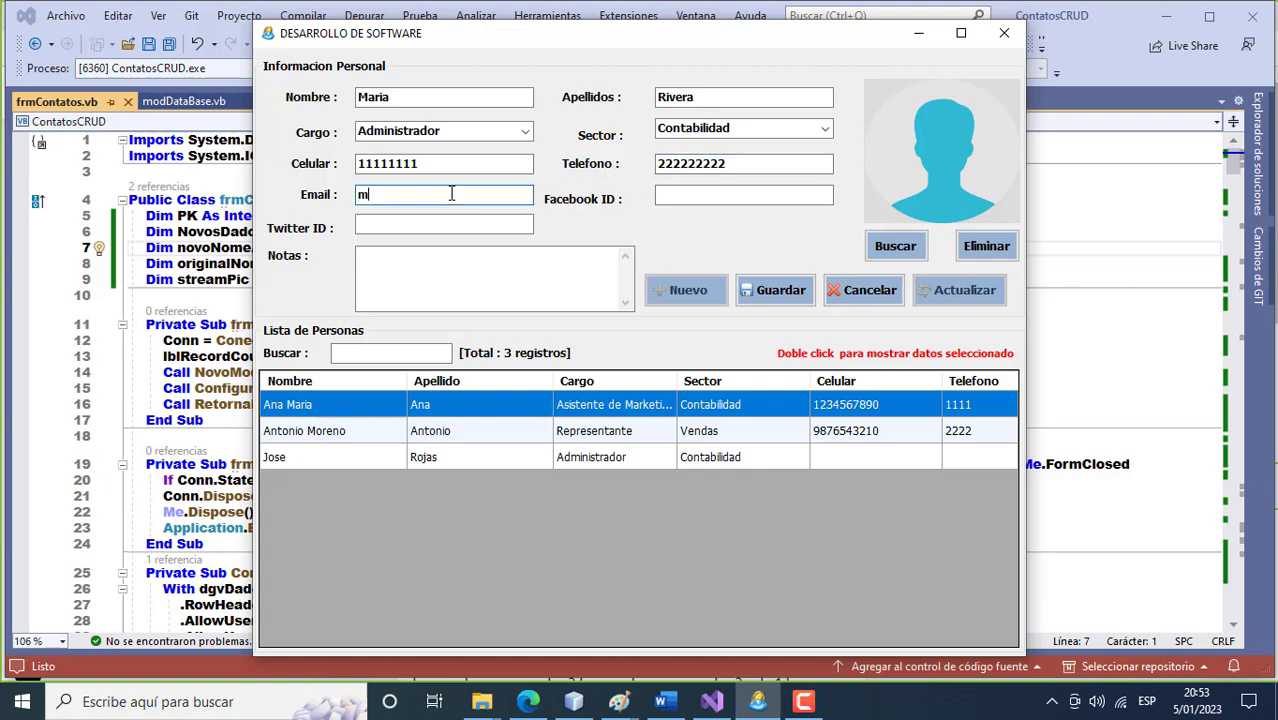
{"action": "left_click", "coordinate": [440, 259]}
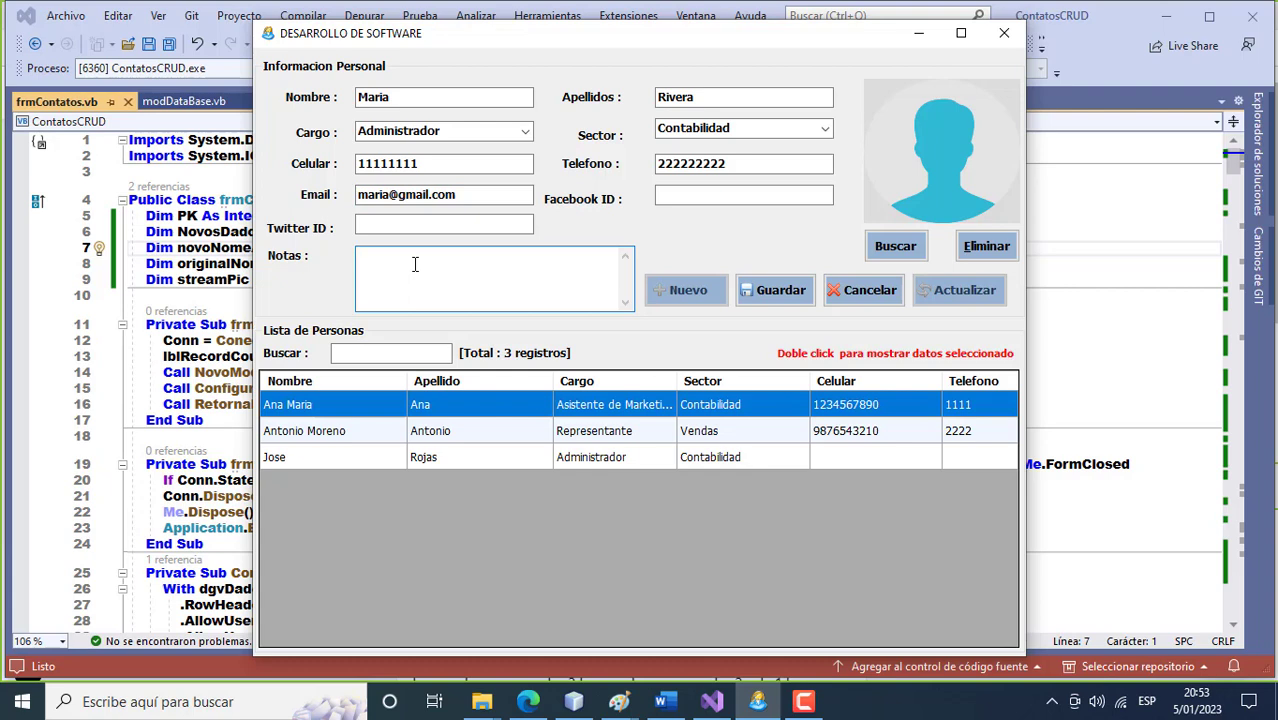
{"action": "type", "text": "Libre"}
{"action": "left_click", "coordinate": [784, 306]}
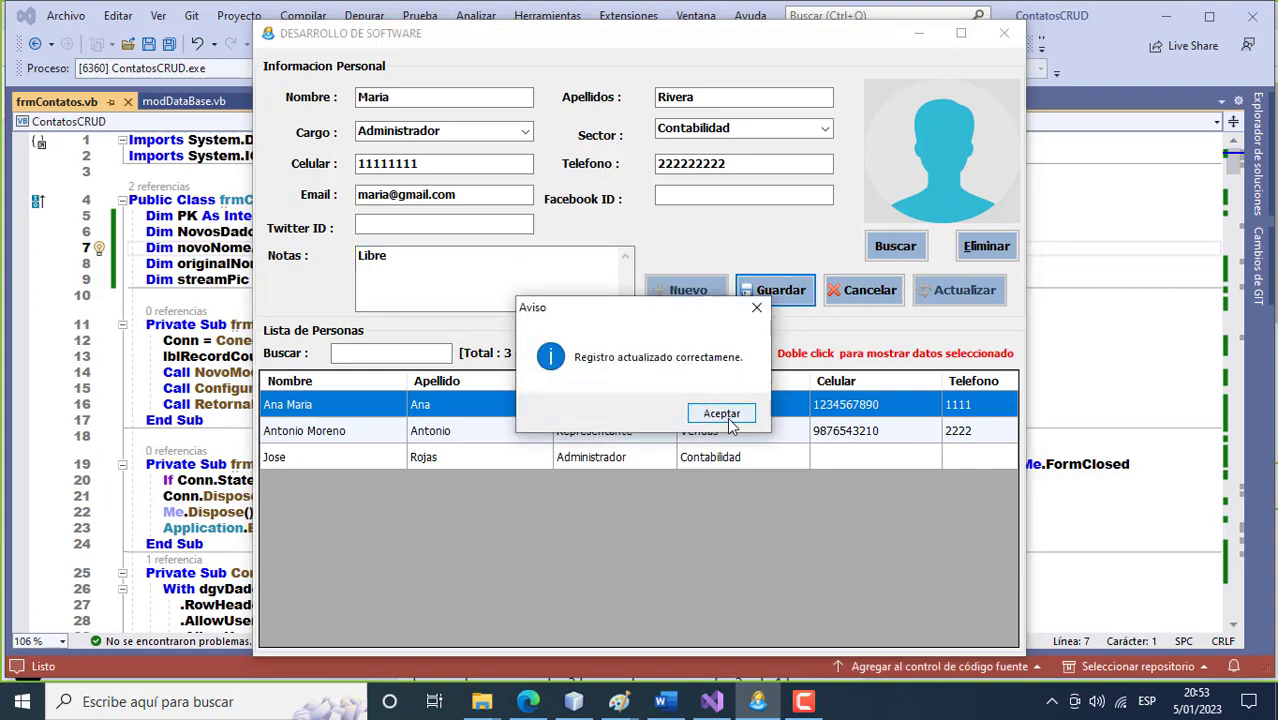
{"action": "left_click", "coordinate": [730, 414]}
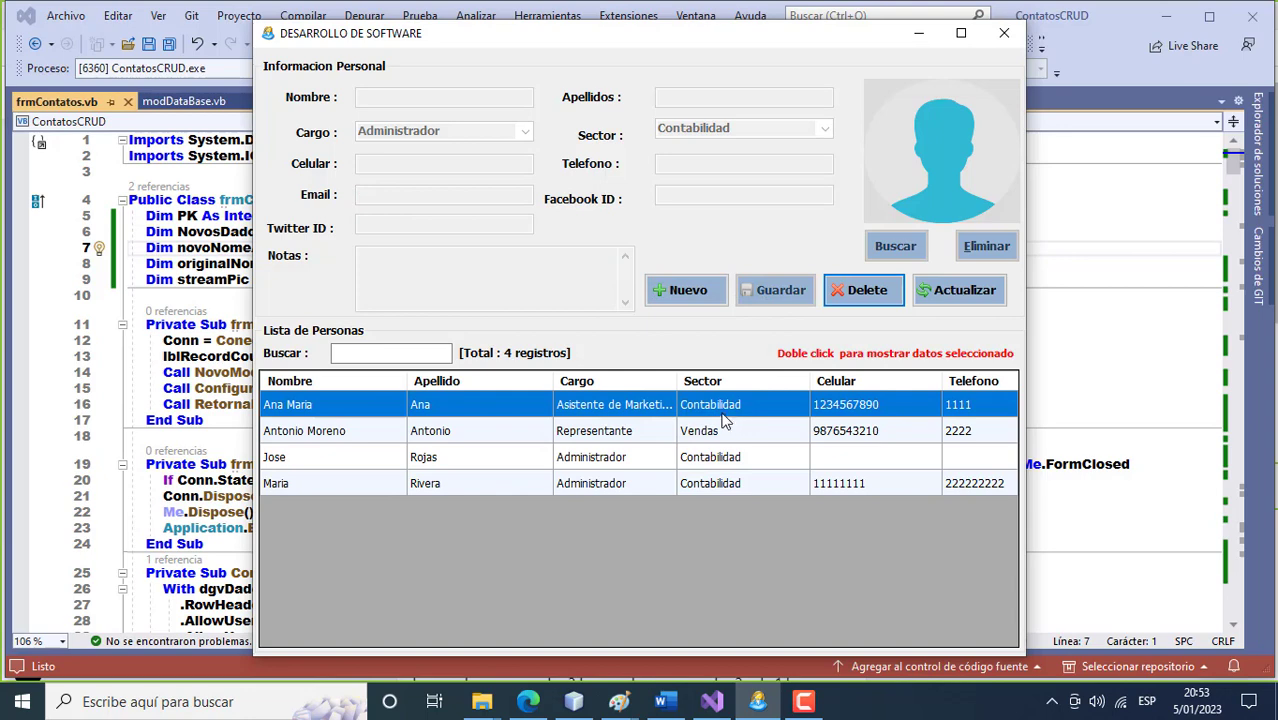
{"action": "left_click", "coordinate": [678, 295]}
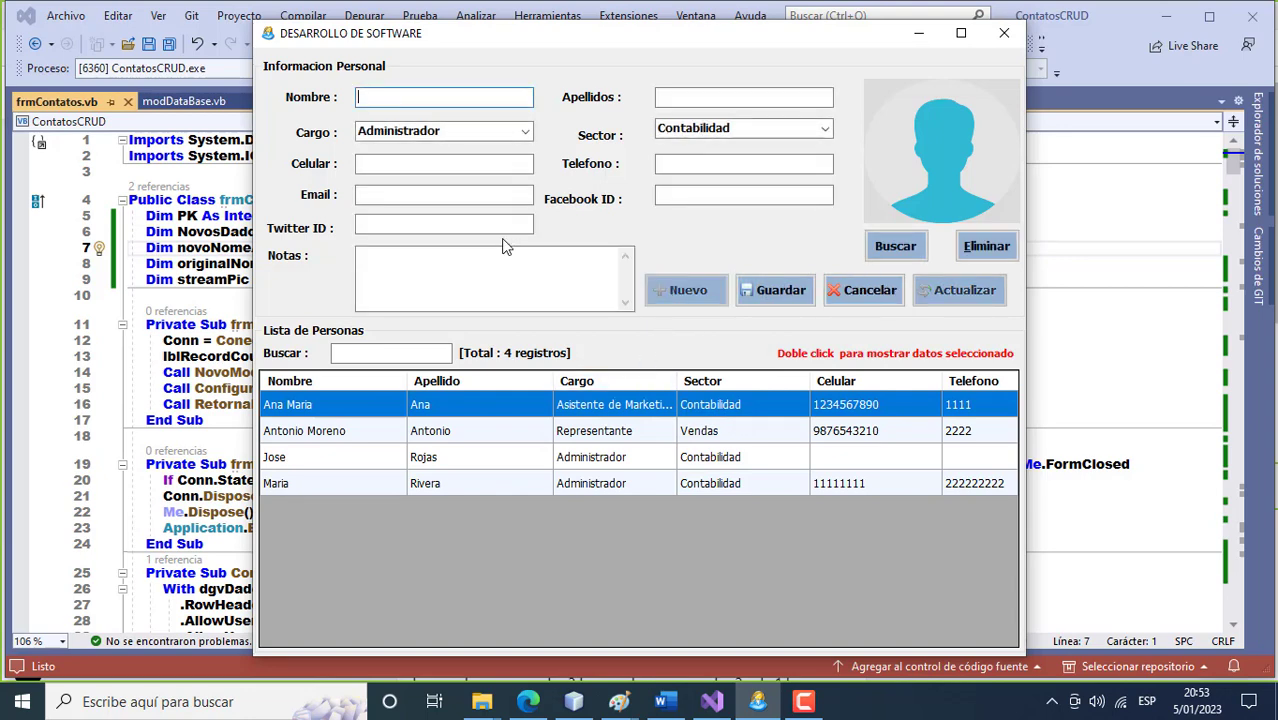
Enter the new contact's first name, surname, e-mail, Twitter ID and a partial Facebook ID.
{"action": "left_click", "coordinate": [668, 98]}
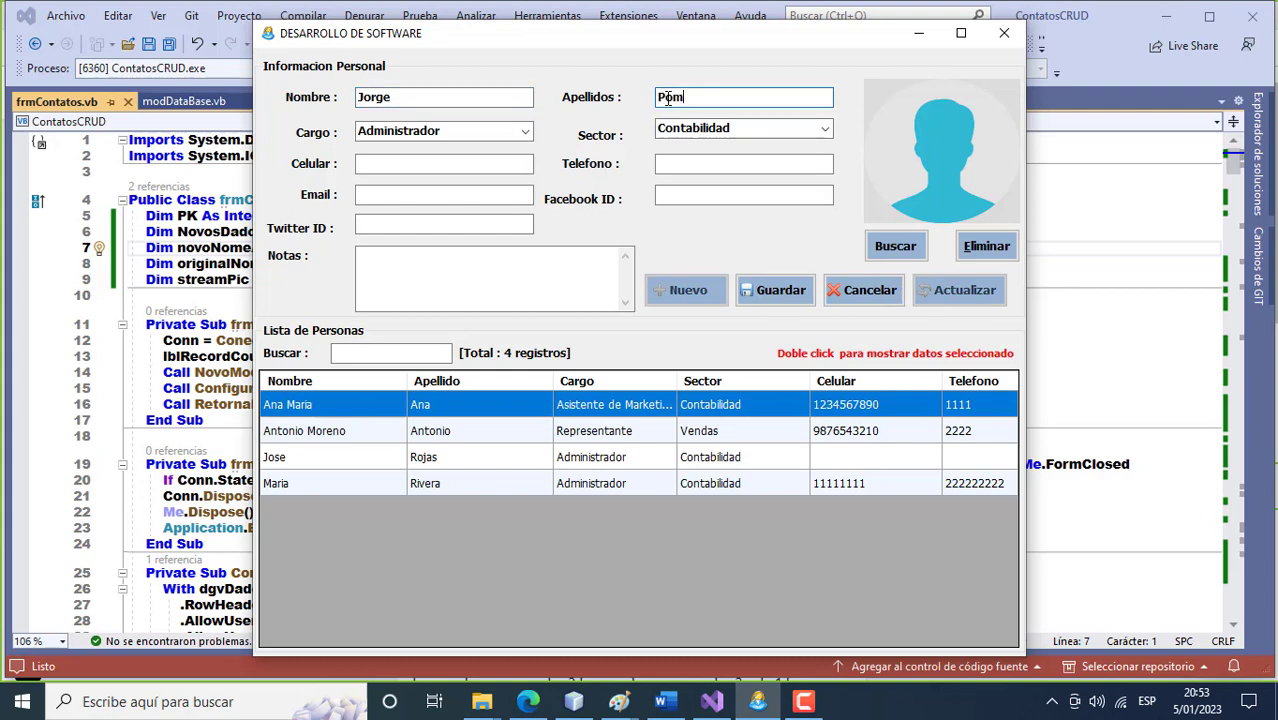
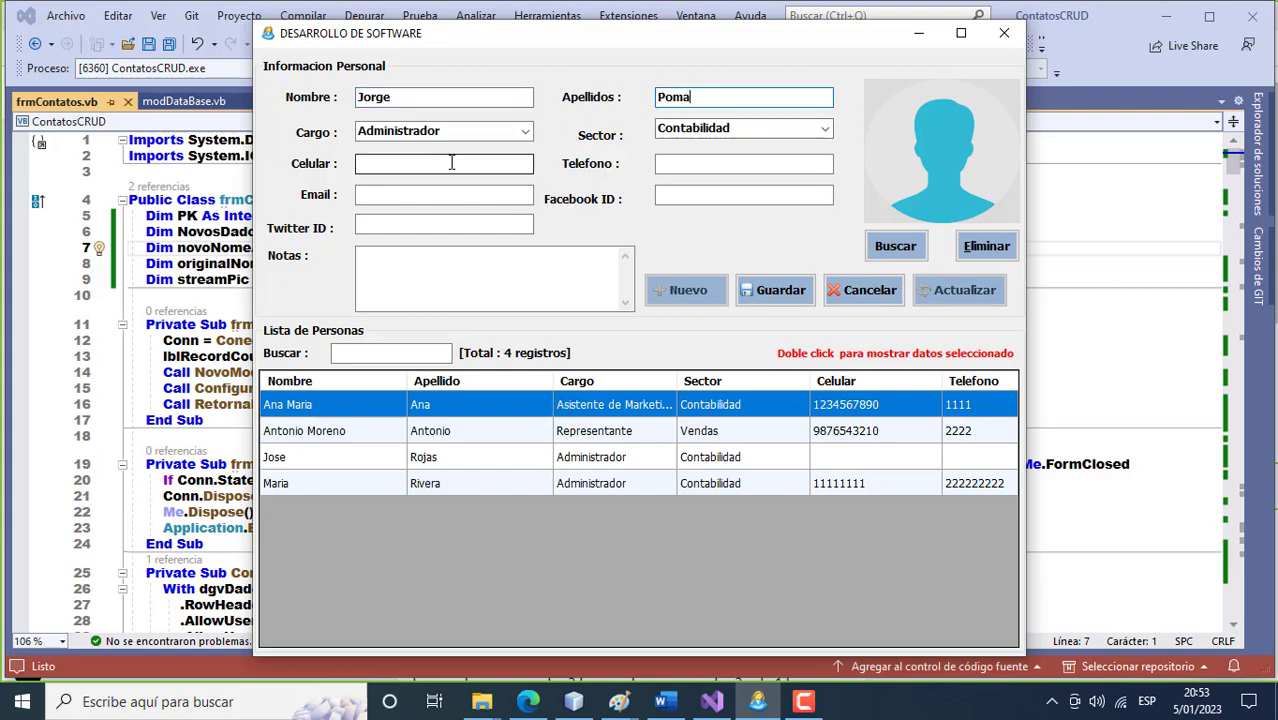
{"action": "left_click", "coordinate": [425, 195]}
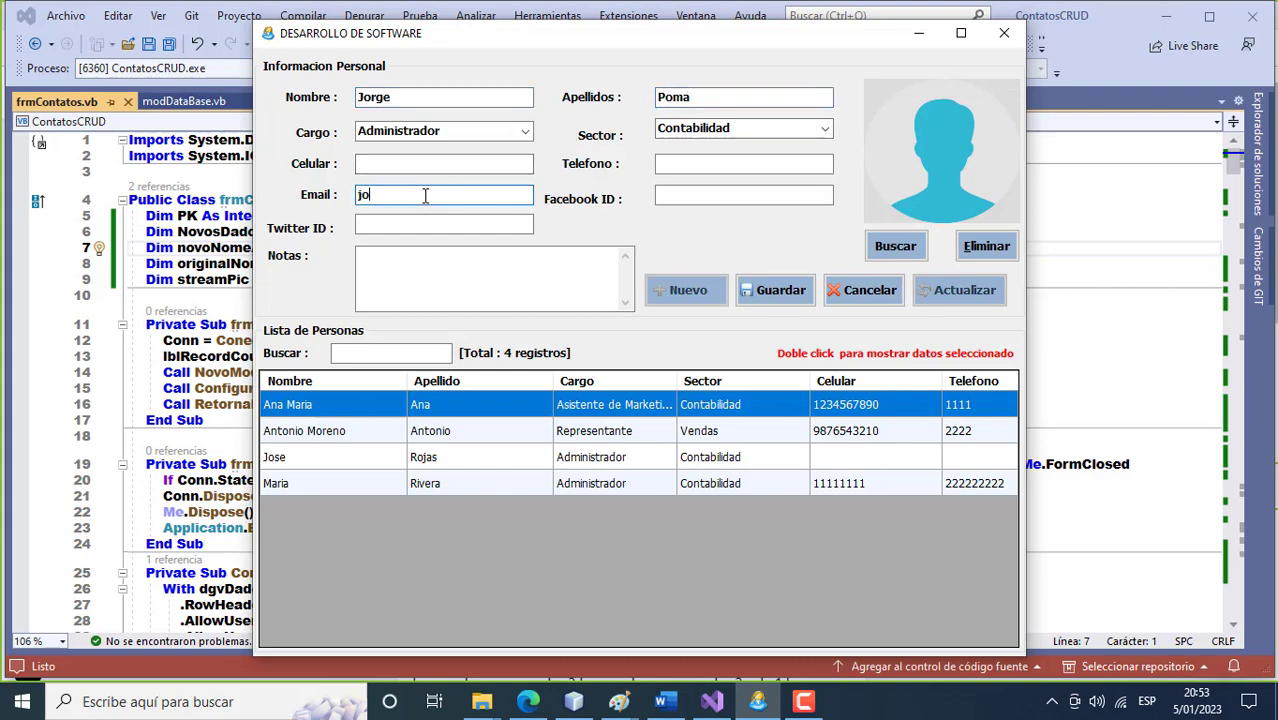
{"action": "left_click", "coordinate": [368, 226]}
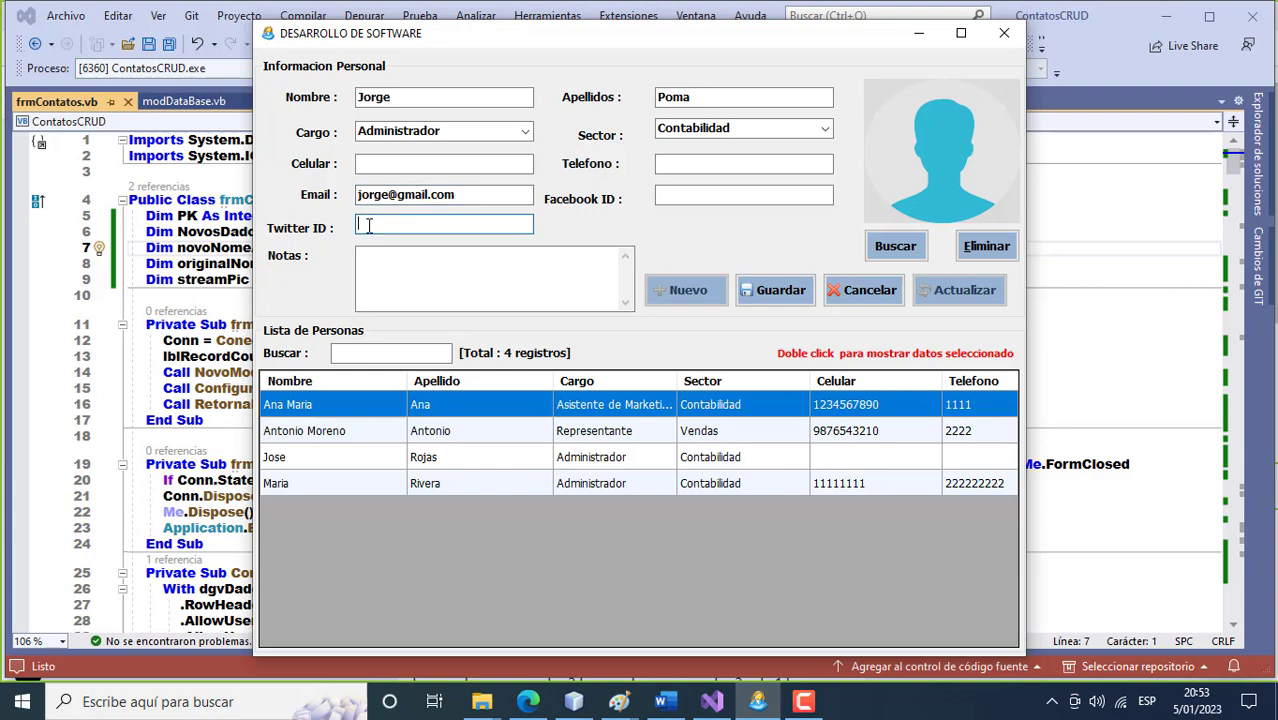
{"action": "type", "text": "@Jorge"}
{"action": "left_click", "coordinate": [672, 198]}
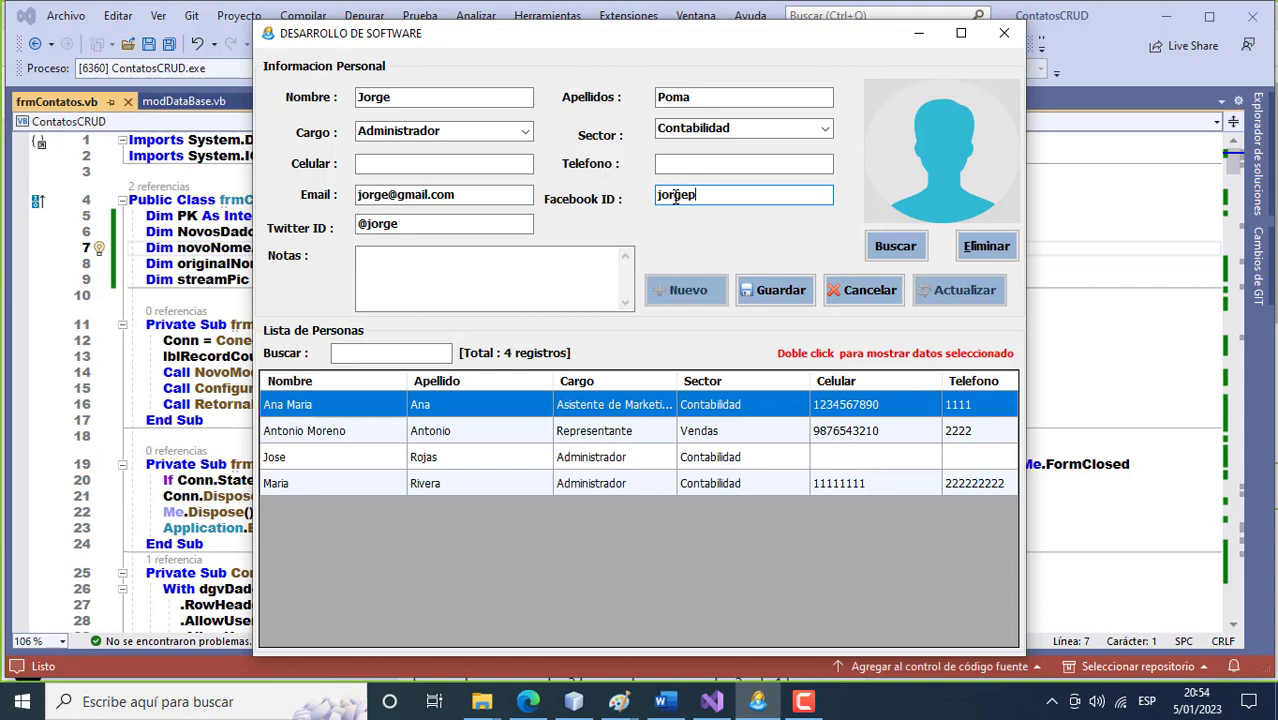
{"action": "type", "text": "oma"}
Load Imagen3.png from Imágenes > EMPLEADOS as the contact's photo.
{"action": "left_click", "coordinate": [878, 248]}
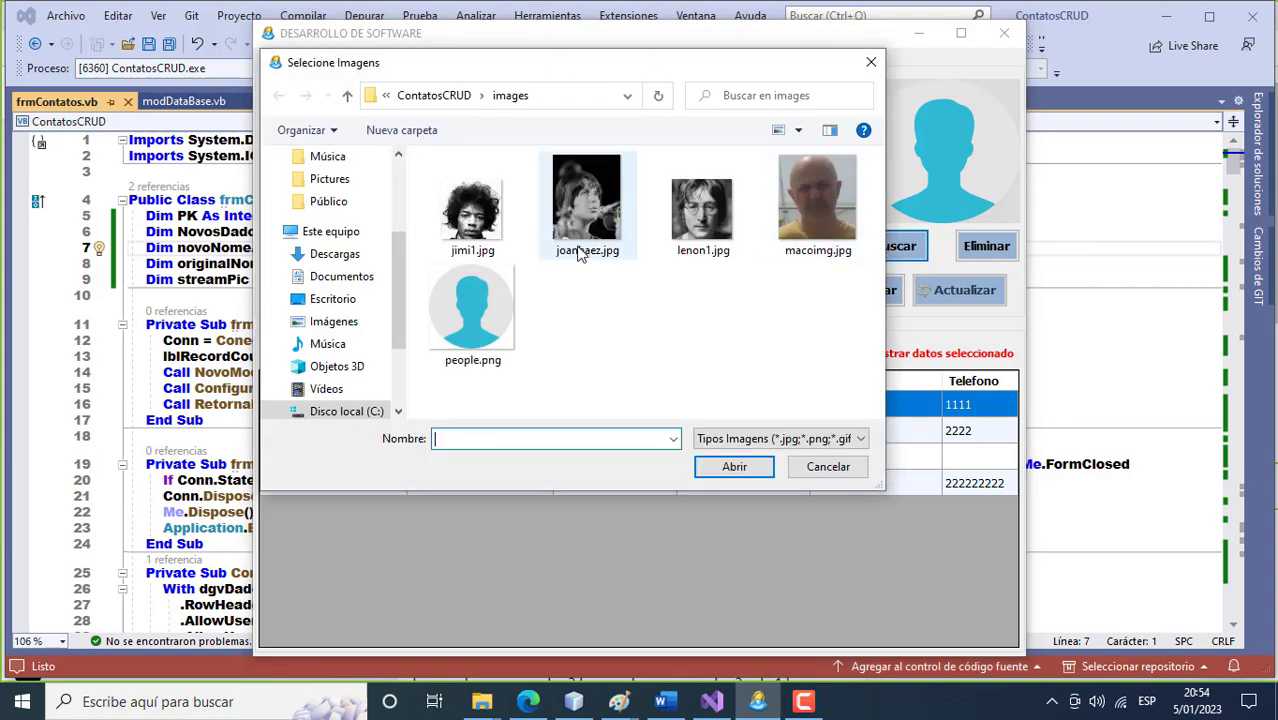
{"action": "left_click", "coordinate": [352, 322]}
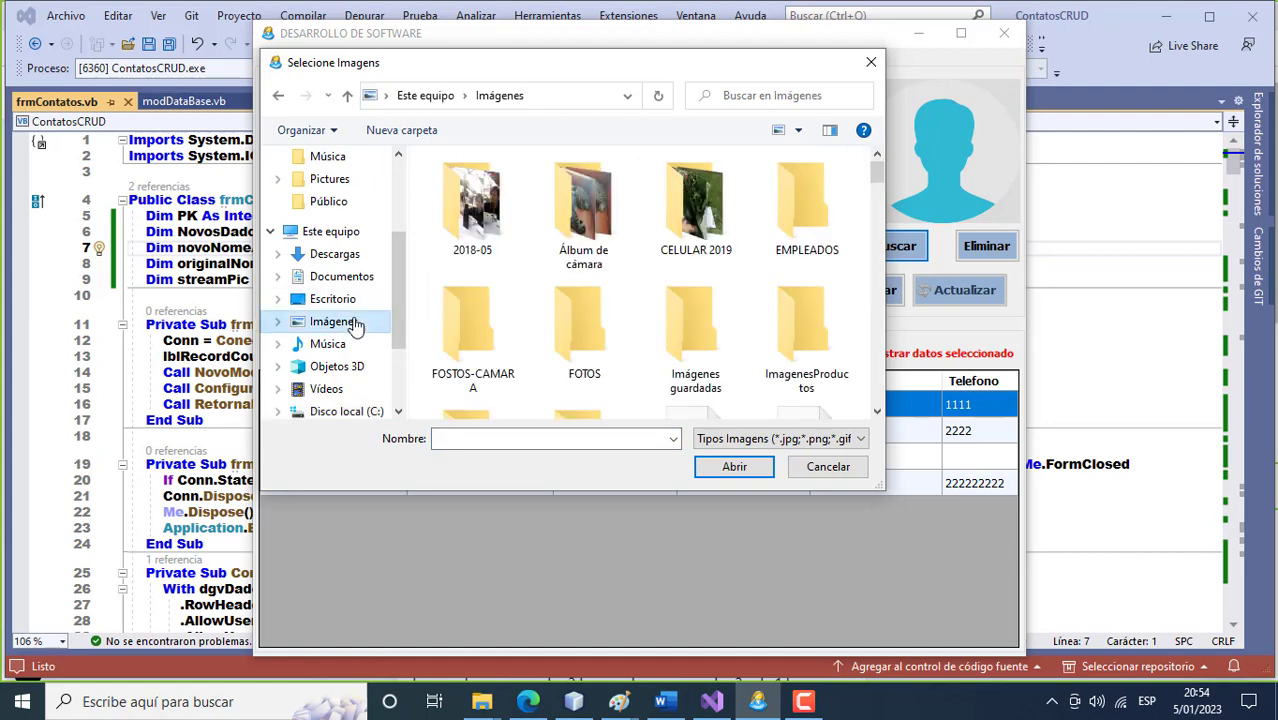
{"action": "double_click", "coordinate": [800, 220]}
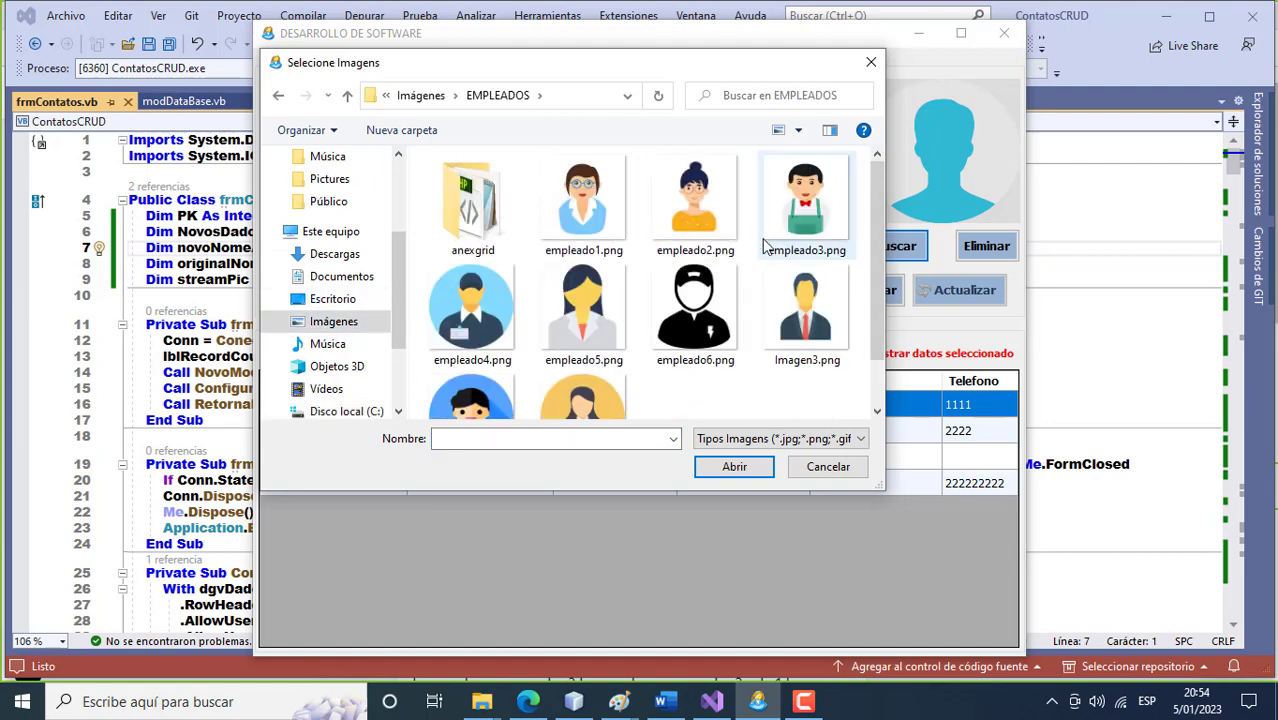
{"action": "left_click", "coordinate": [778, 306]}
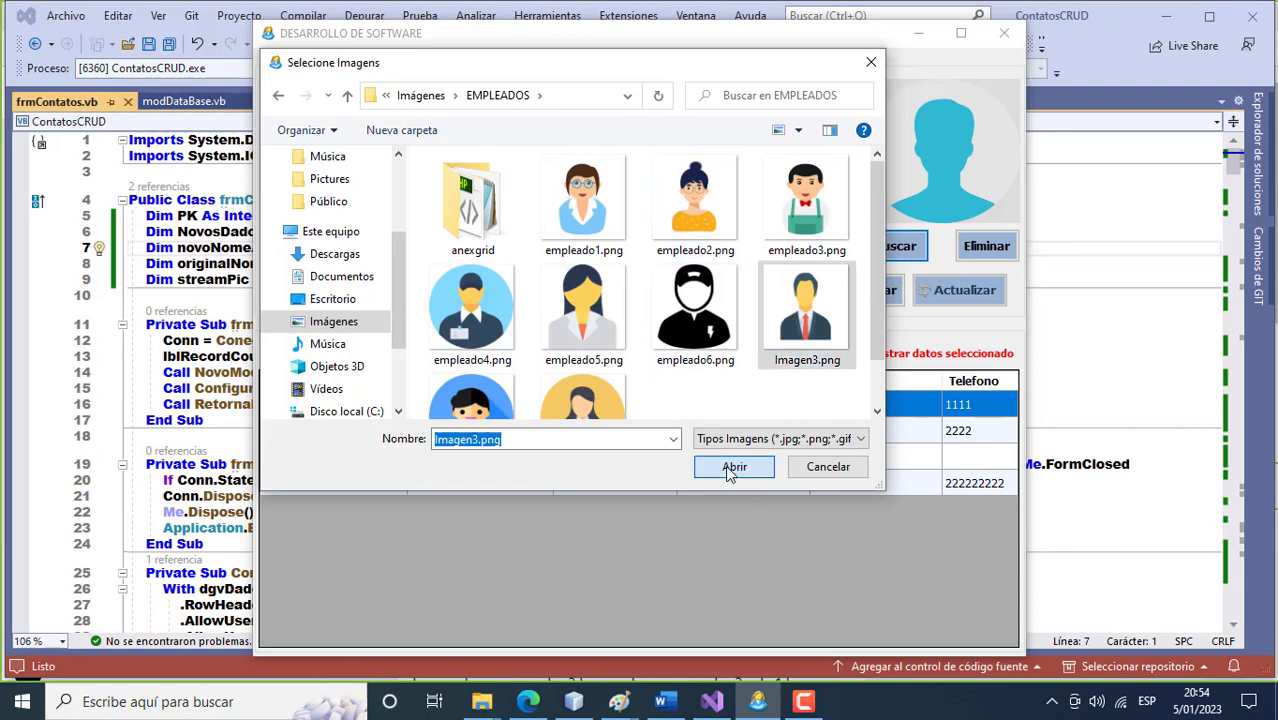
{"action": "left_click", "coordinate": [732, 468]}
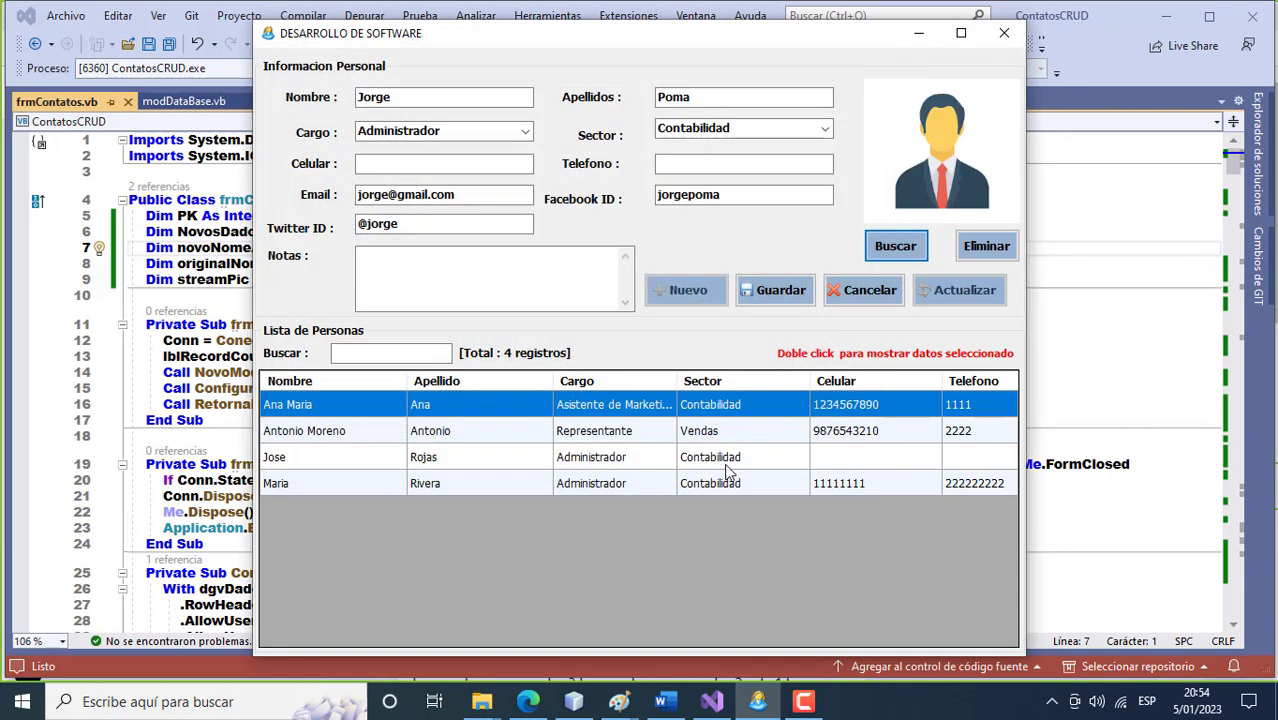
Save the fifth contact and start a new blank contact.
{"action": "left_click", "coordinate": [768, 300]}
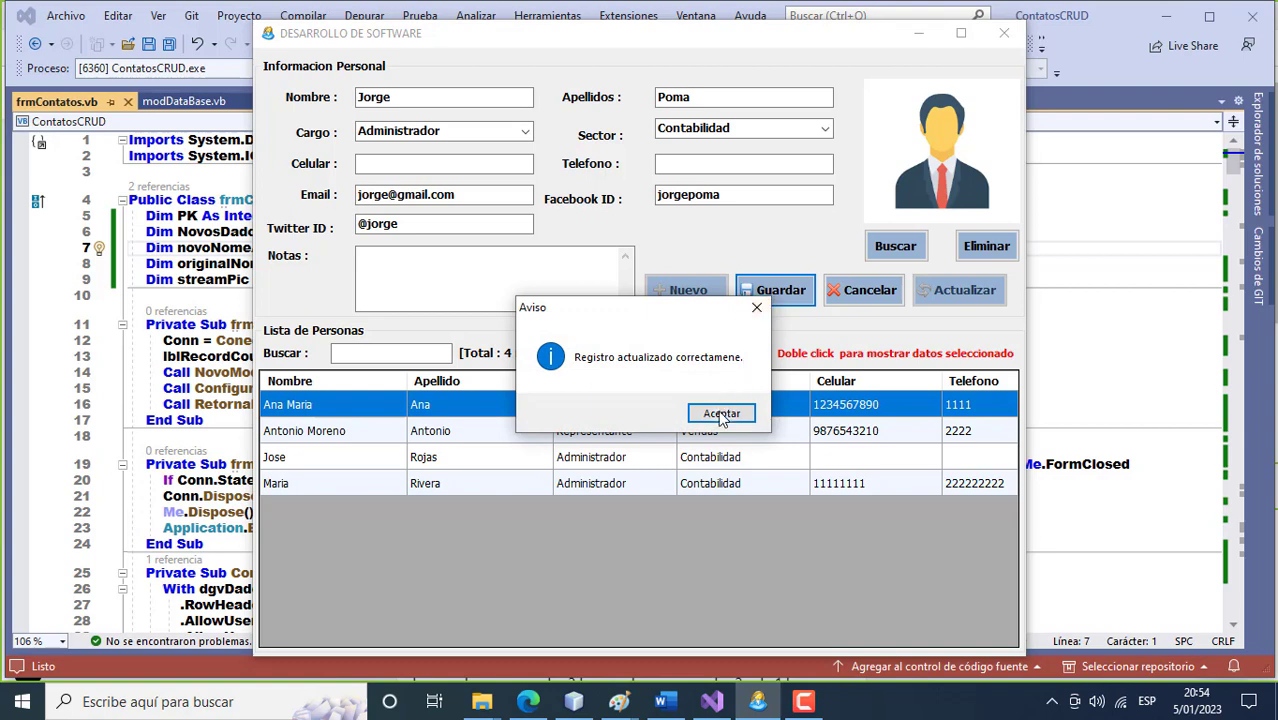
{"action": "left_click", "coordinate": [721, 414]}
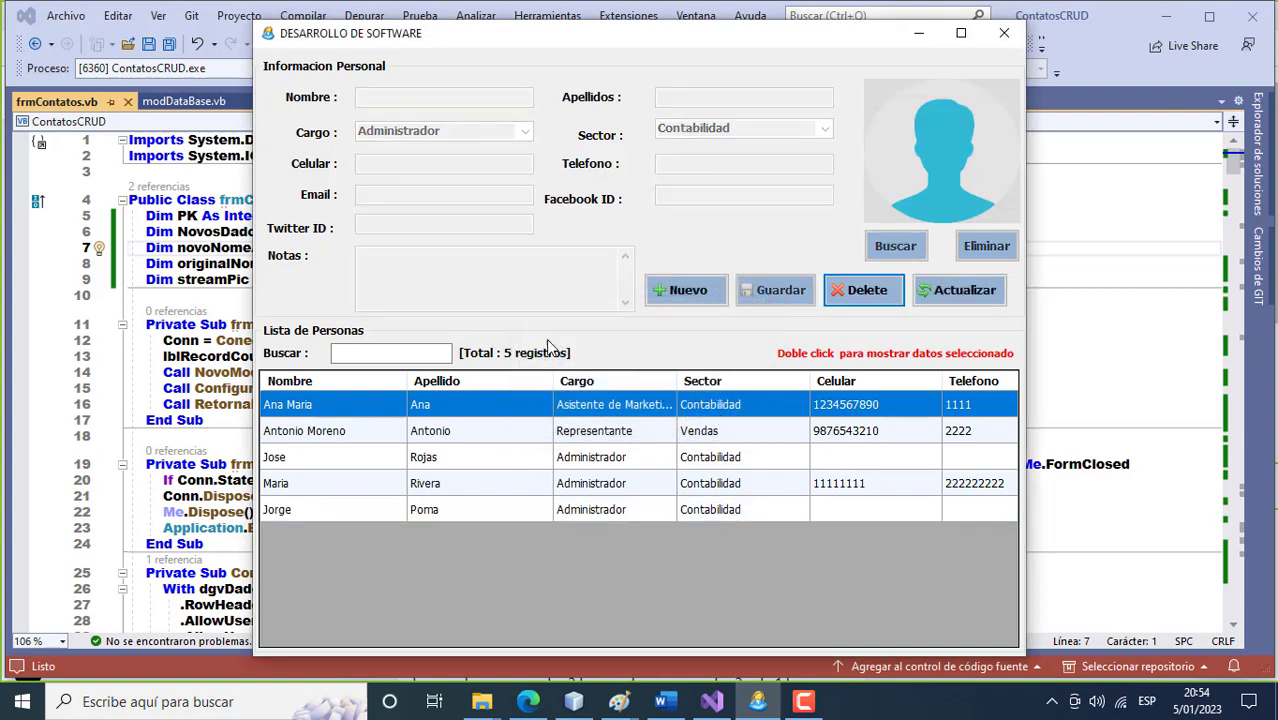
{"action": "left_click", "coordinate": [672, 296]}
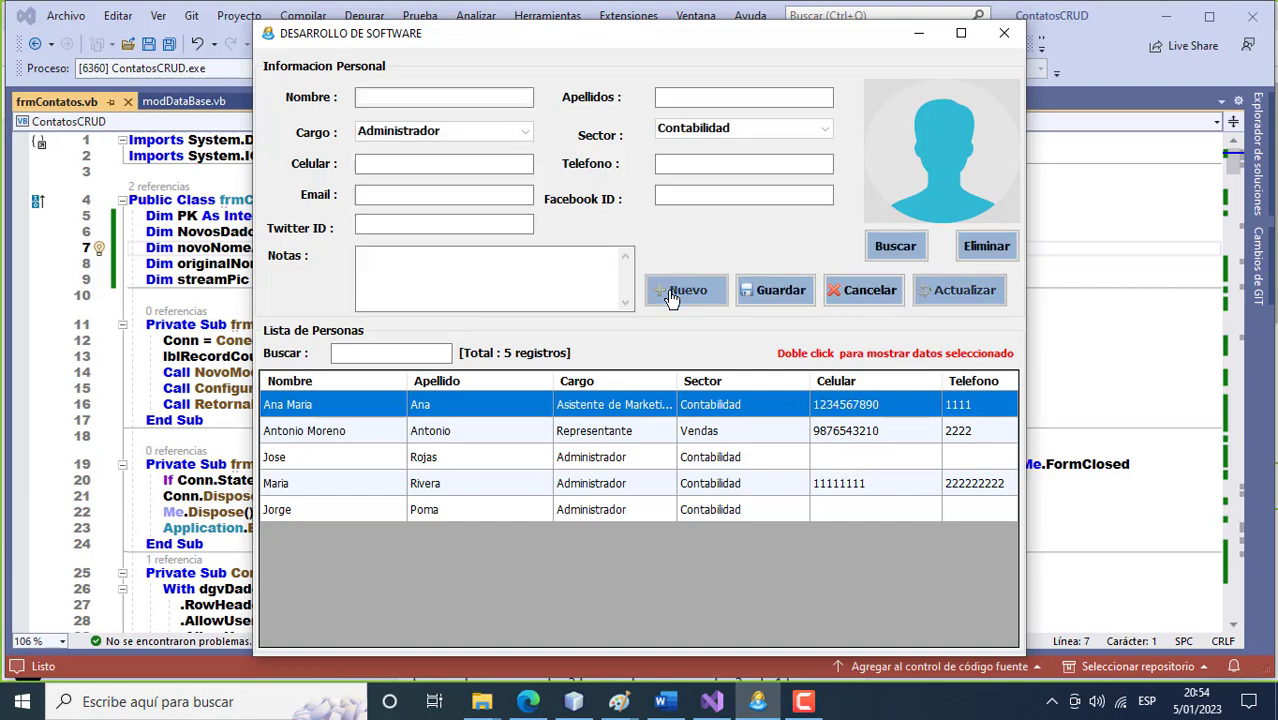
Enter the new contact's name and surname, with sector Director and job title Asistente de Vendas.
{"action": "left_click", "coordinate": [391, 100]}
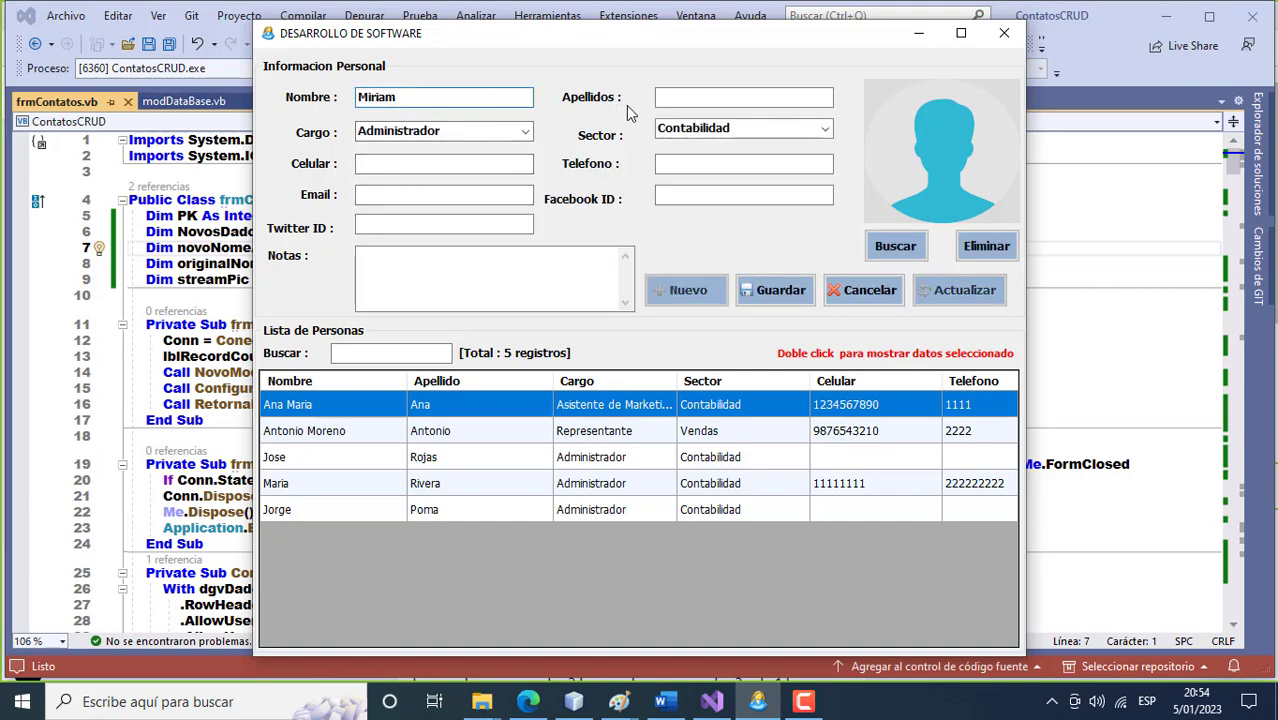
{"action": "left_click", "coordinate": [678, 104]}
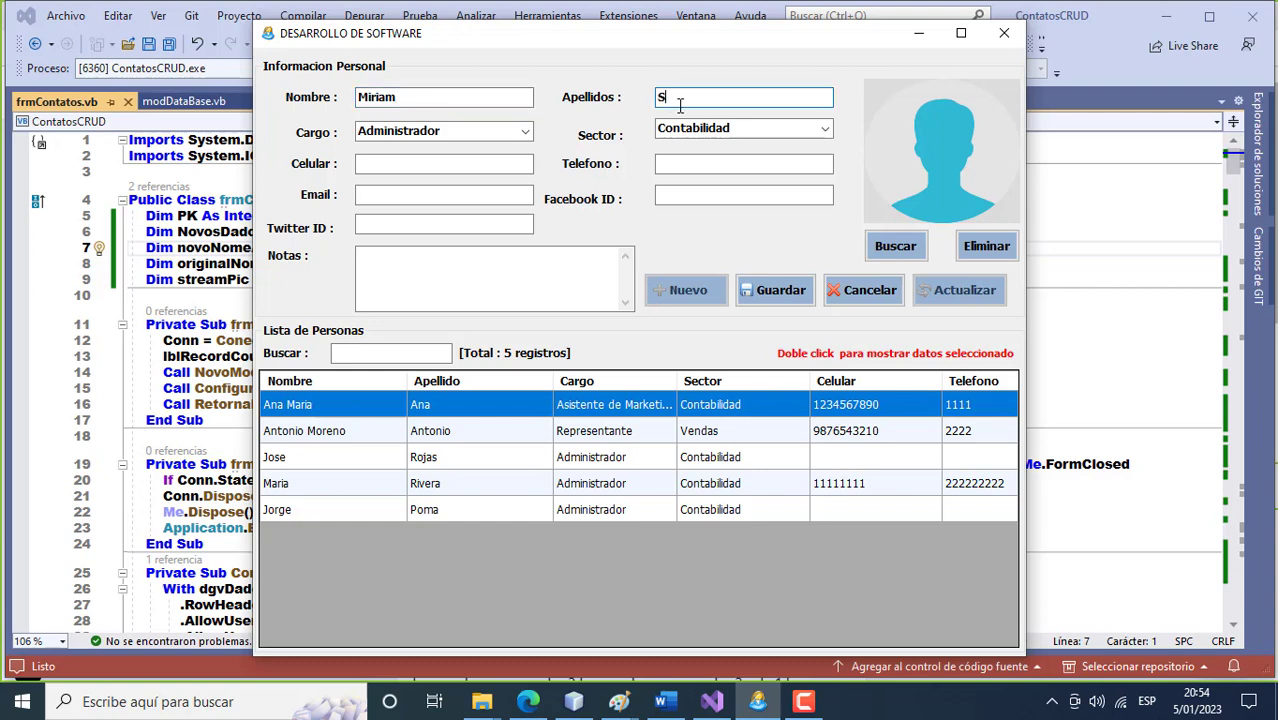
{"action": "key", "text": "Tab"}
{"action": "left_click", "coordinate": [824, 129]}
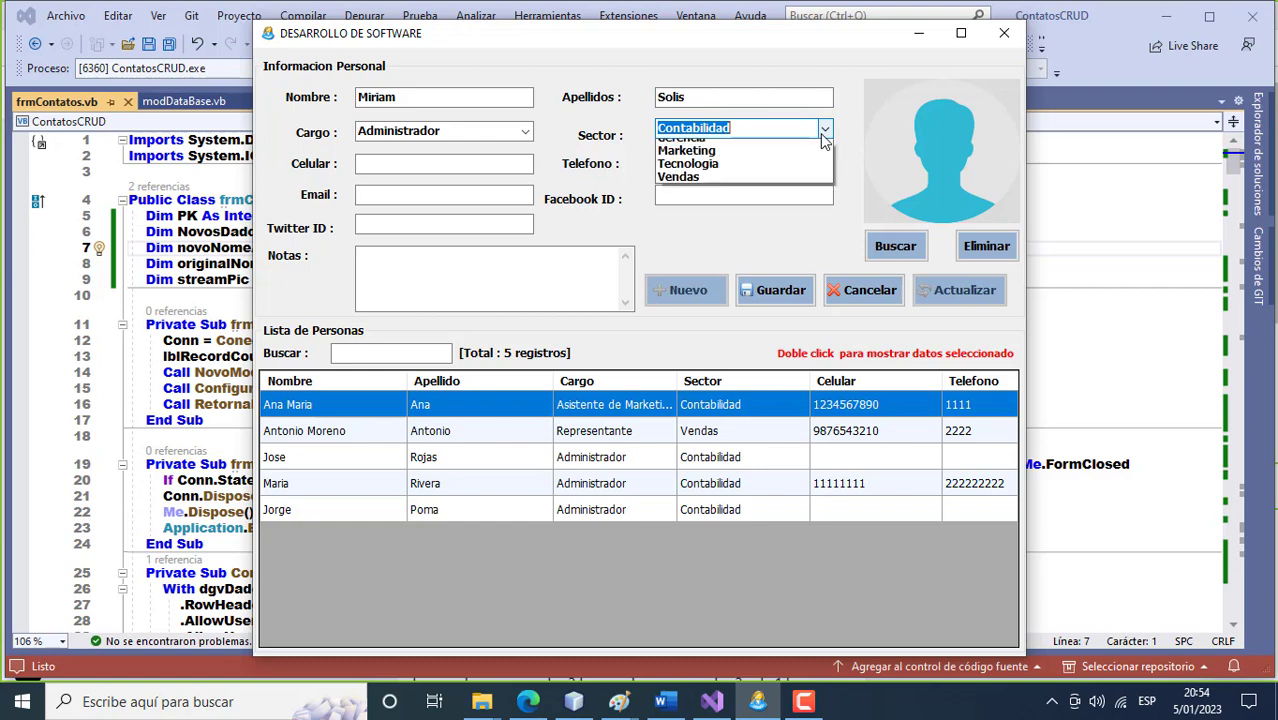
{"action": "left_click", "coordinate": [760, 158]}
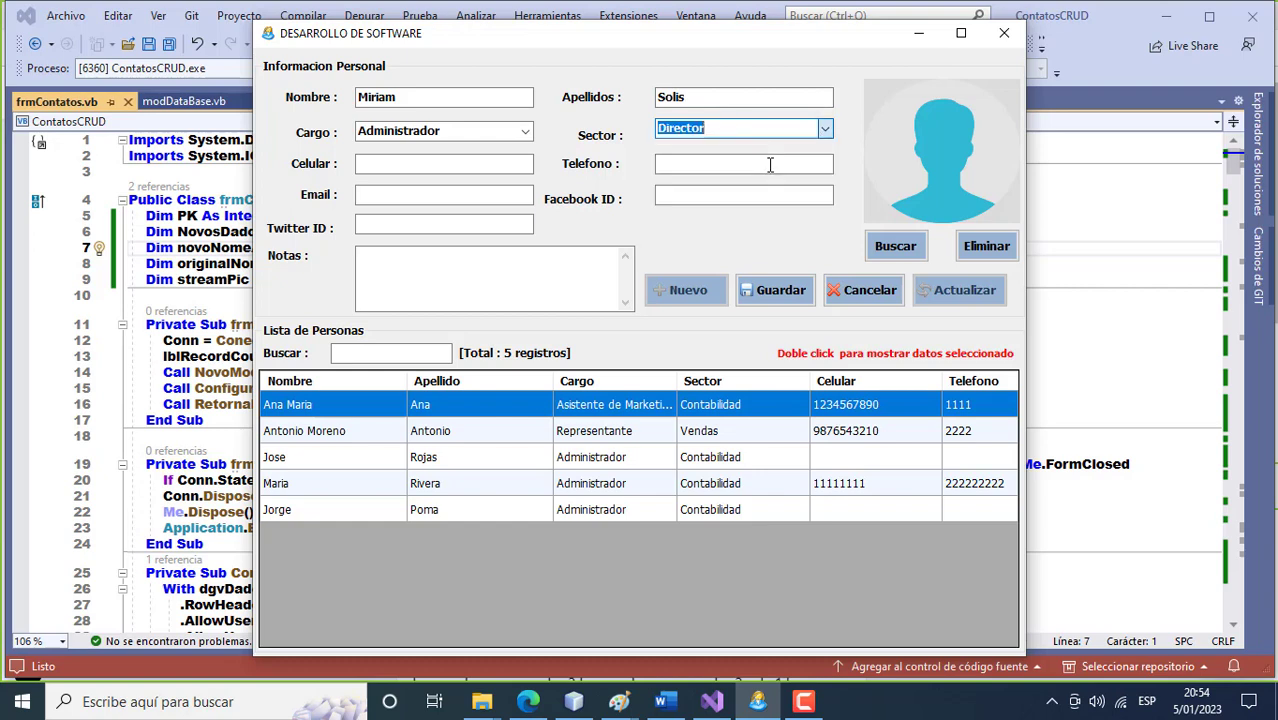
{"action": "left_click", "coordinate": [462, 162]}
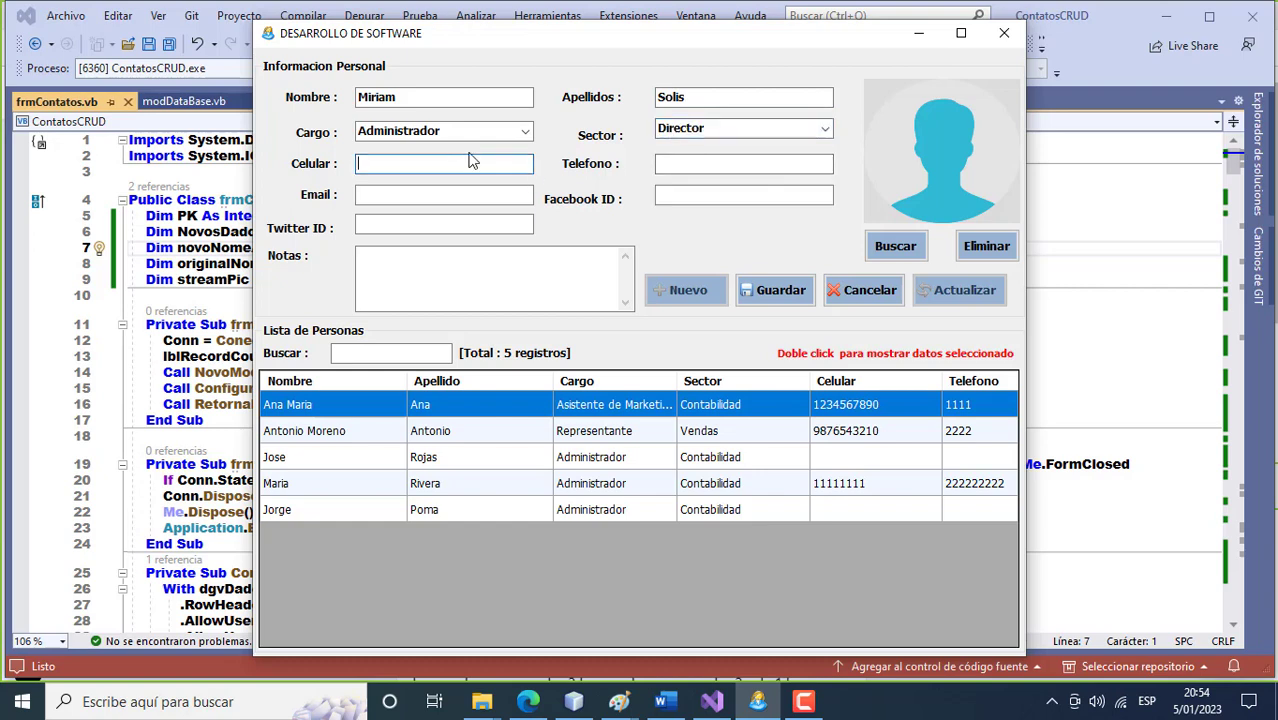
{"action": "left_click", "coordinate": [519, 135]}
{"action": "left_click", "coordinate": [477, 182]}
Add a mobile number, an e-mail address and the note 'Libre', then save the contact.
{"action": "left_click", "coordinate": [426, 163]}
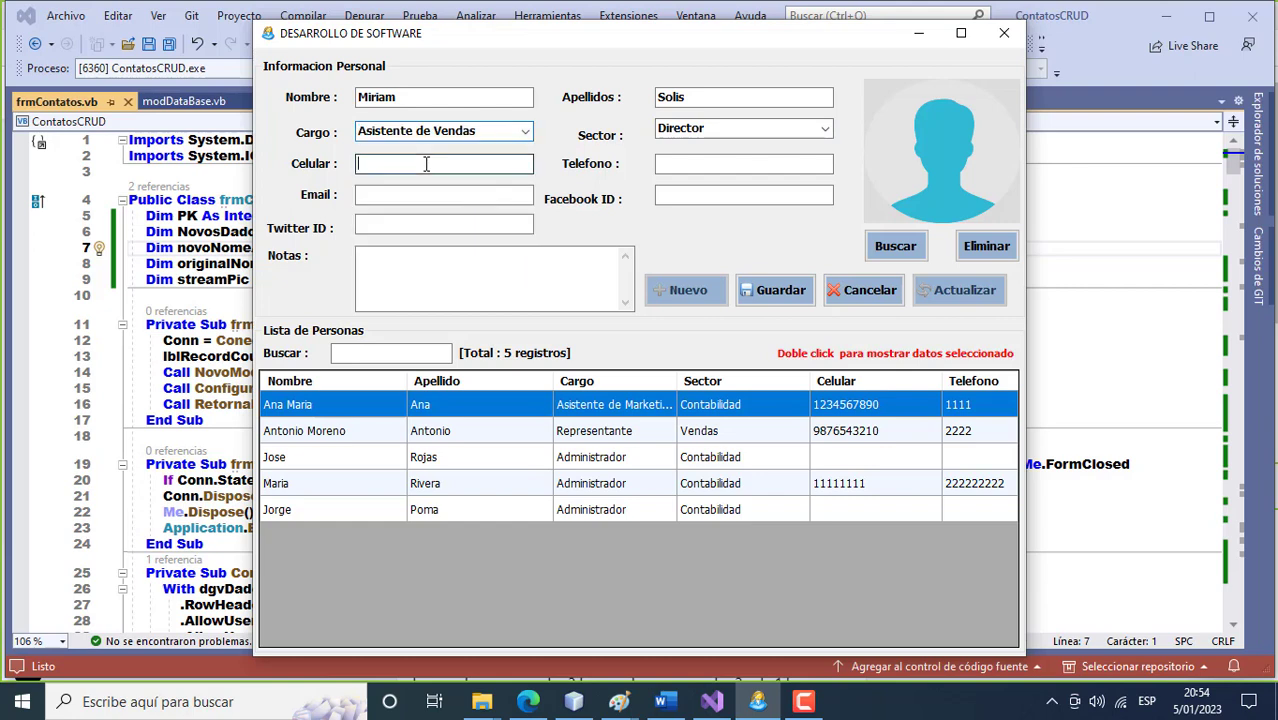
{"action": "type", "text": "333"}
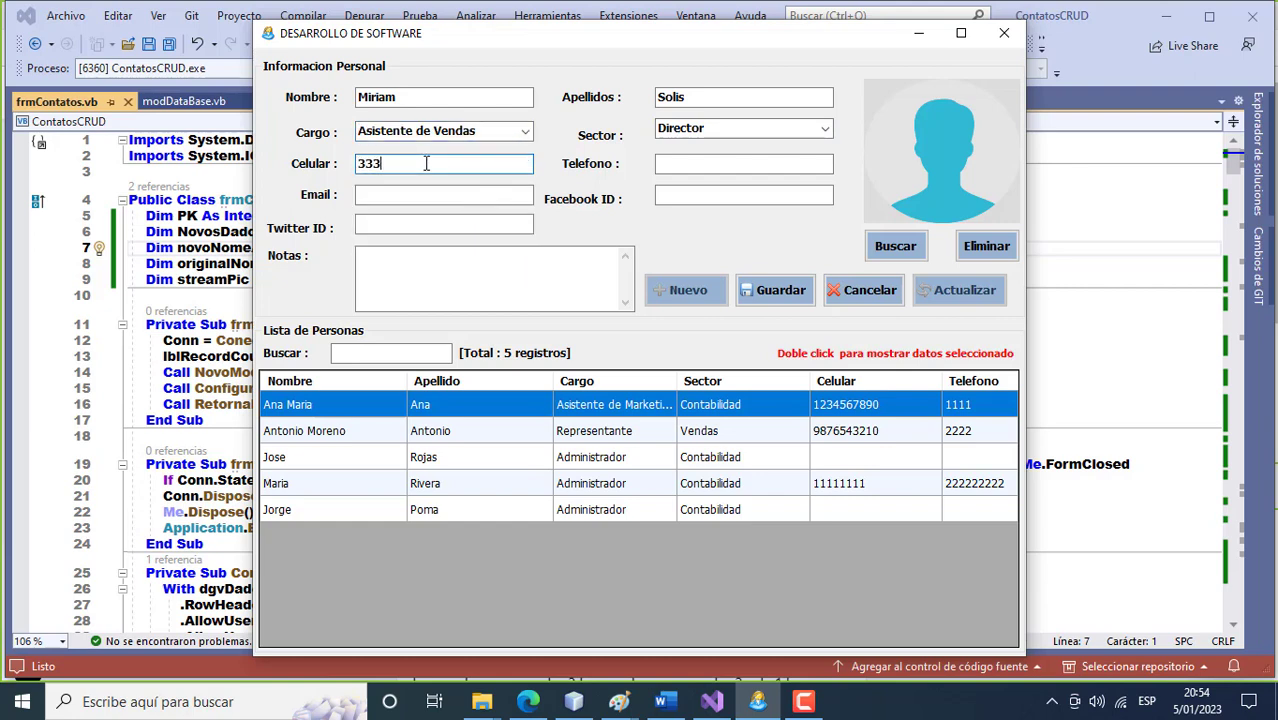
{"action": "type", "text": "3333"}
{"action": "left_click", "coordinate": [421, 190]}
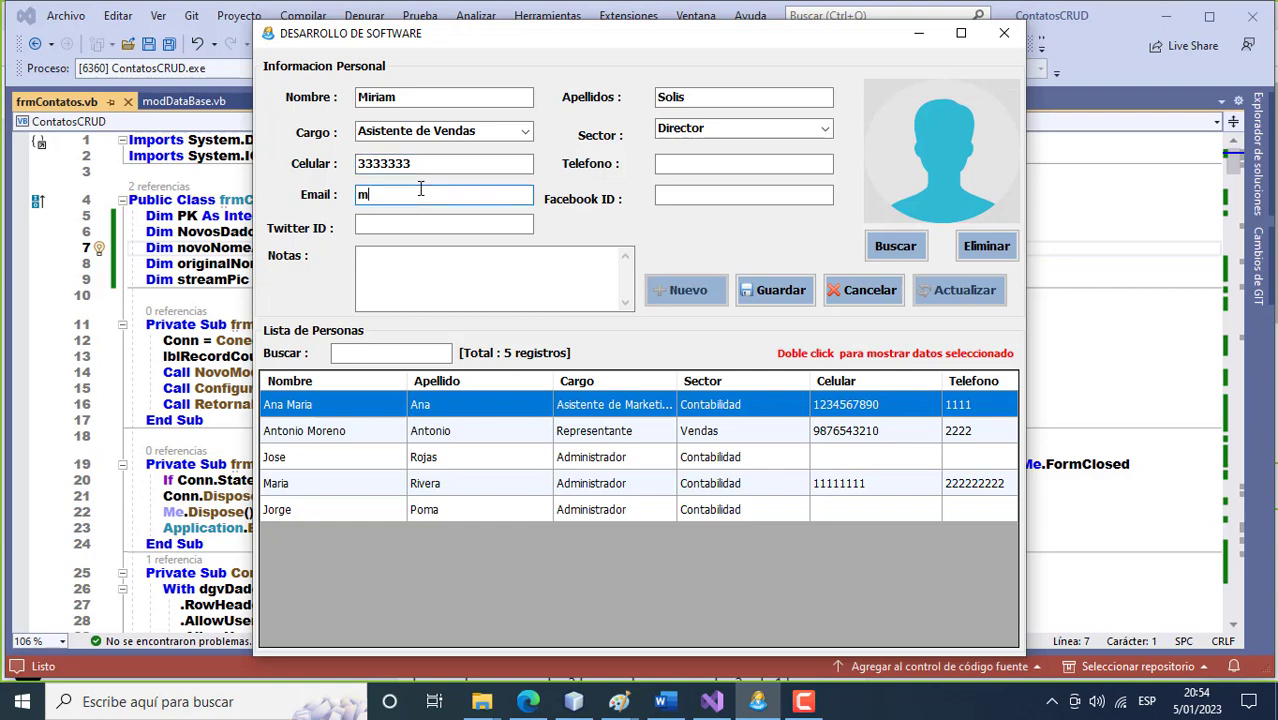
{"action": "left_click", "coordinate": [409, 253]}
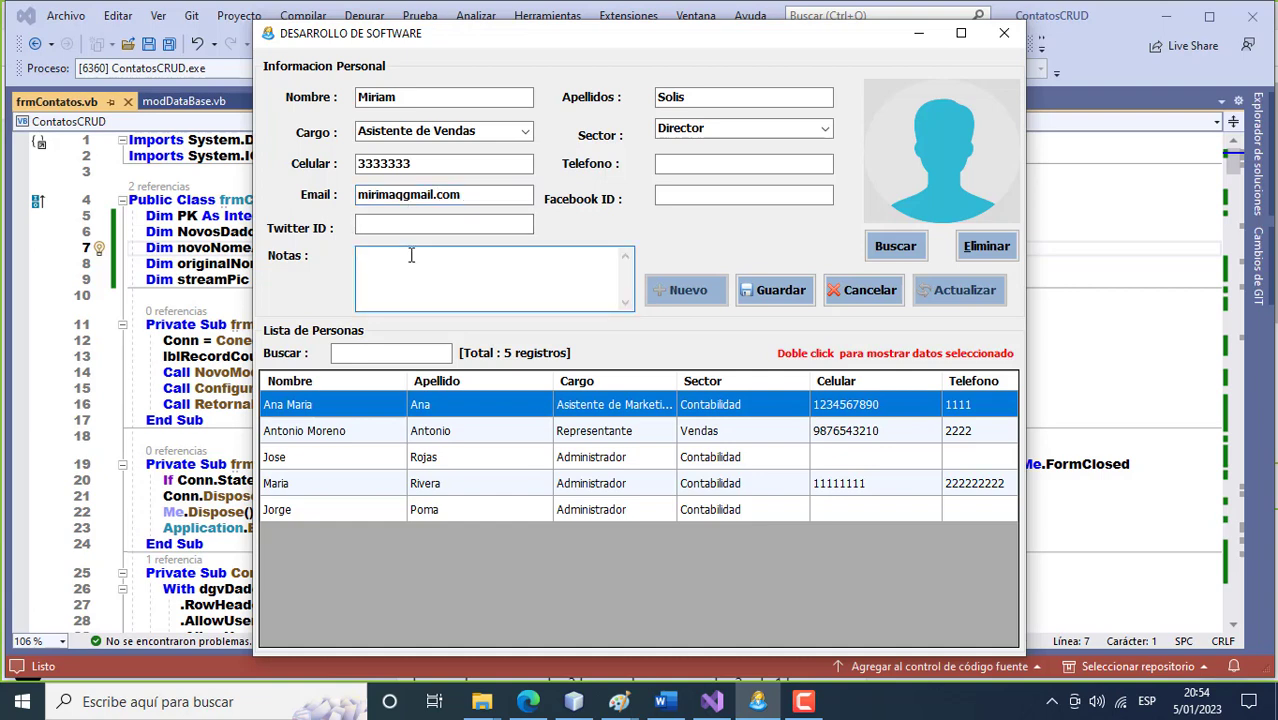
{"action": "type", "text": "Libre"}
{"action": "left_click", "coordinate": [766, 291]}
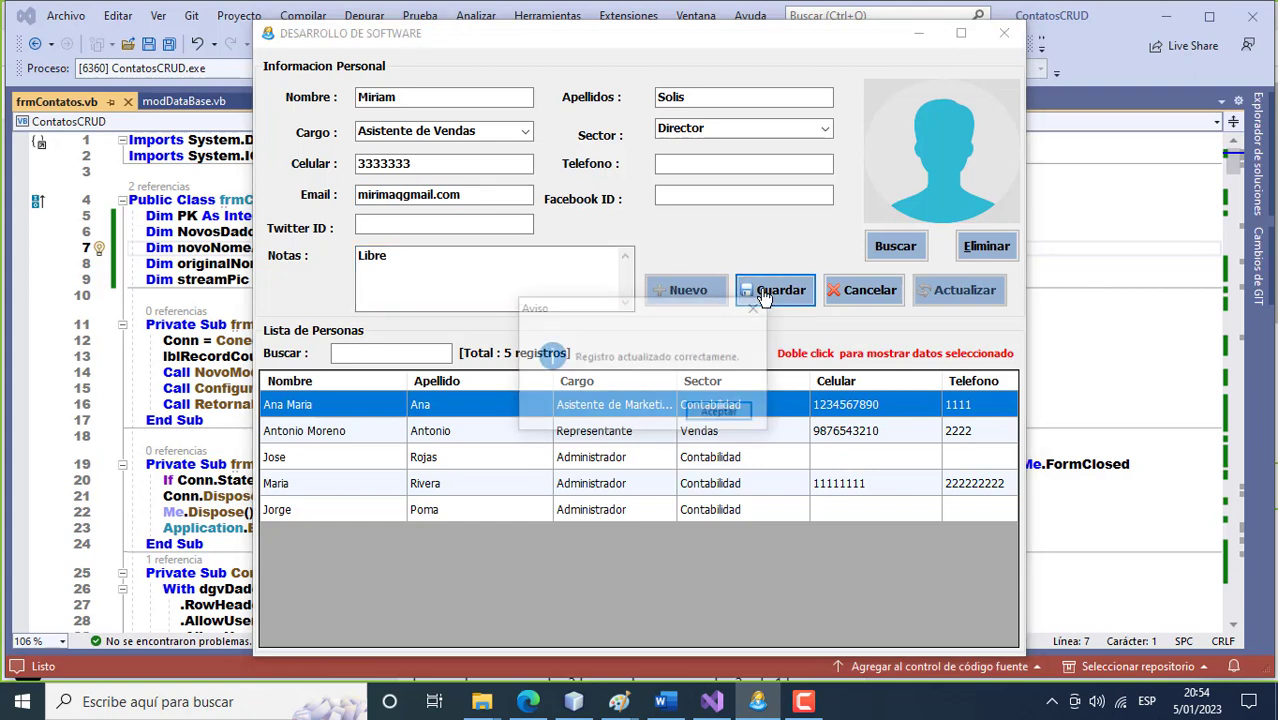
{"action": "left_click", "coordinate": [739, 413]}
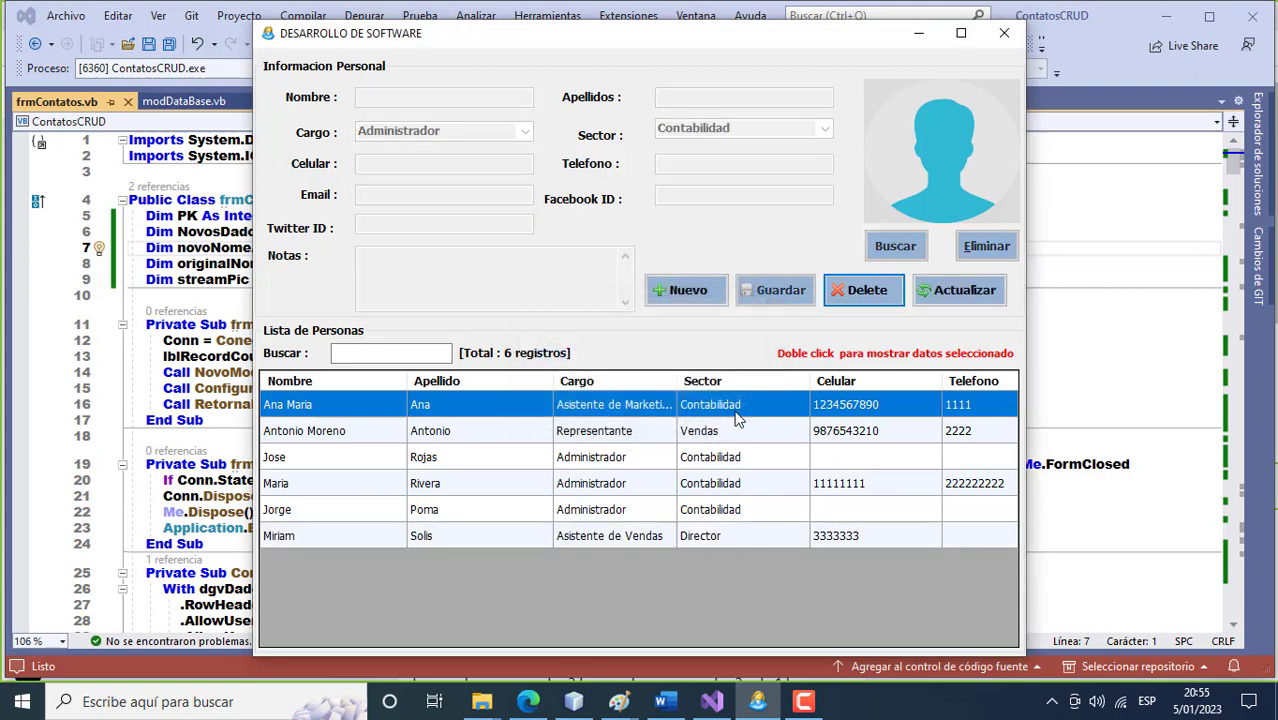
{"action": "left_click", "coordinate": [365, 357]}
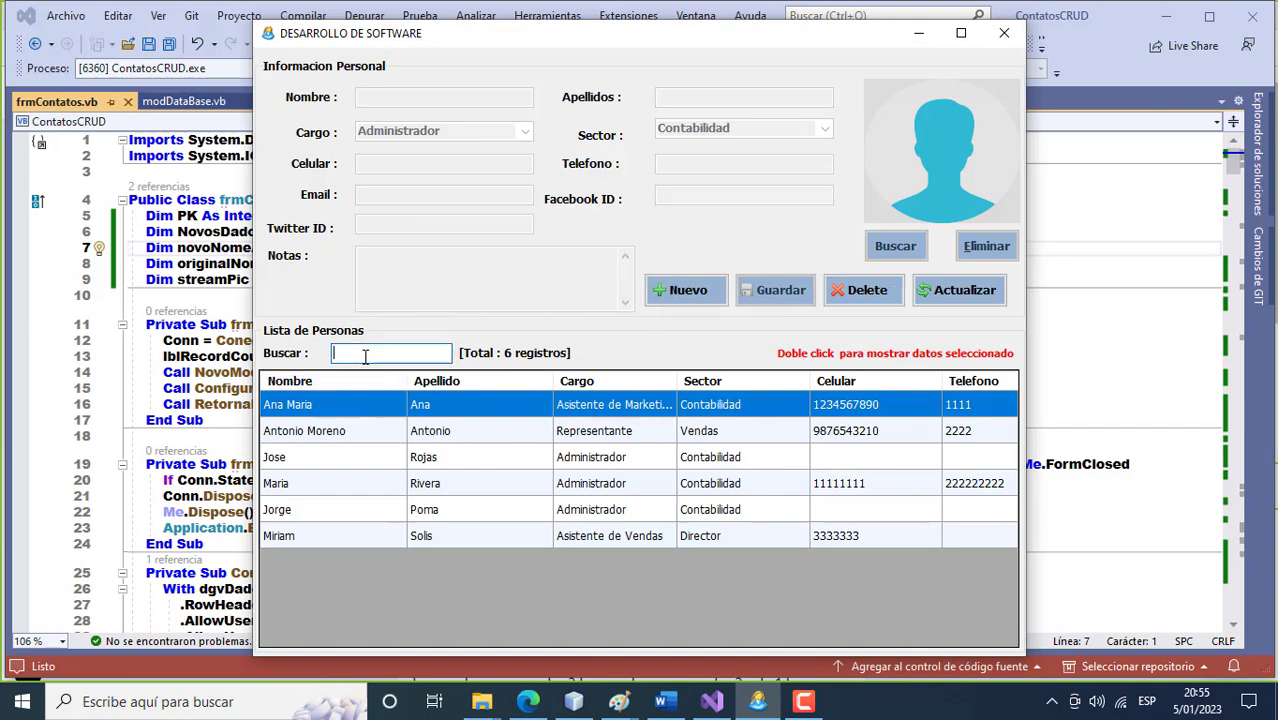
{"action": "type", "text": "an"}
{"action": "key", "text": "Return"}
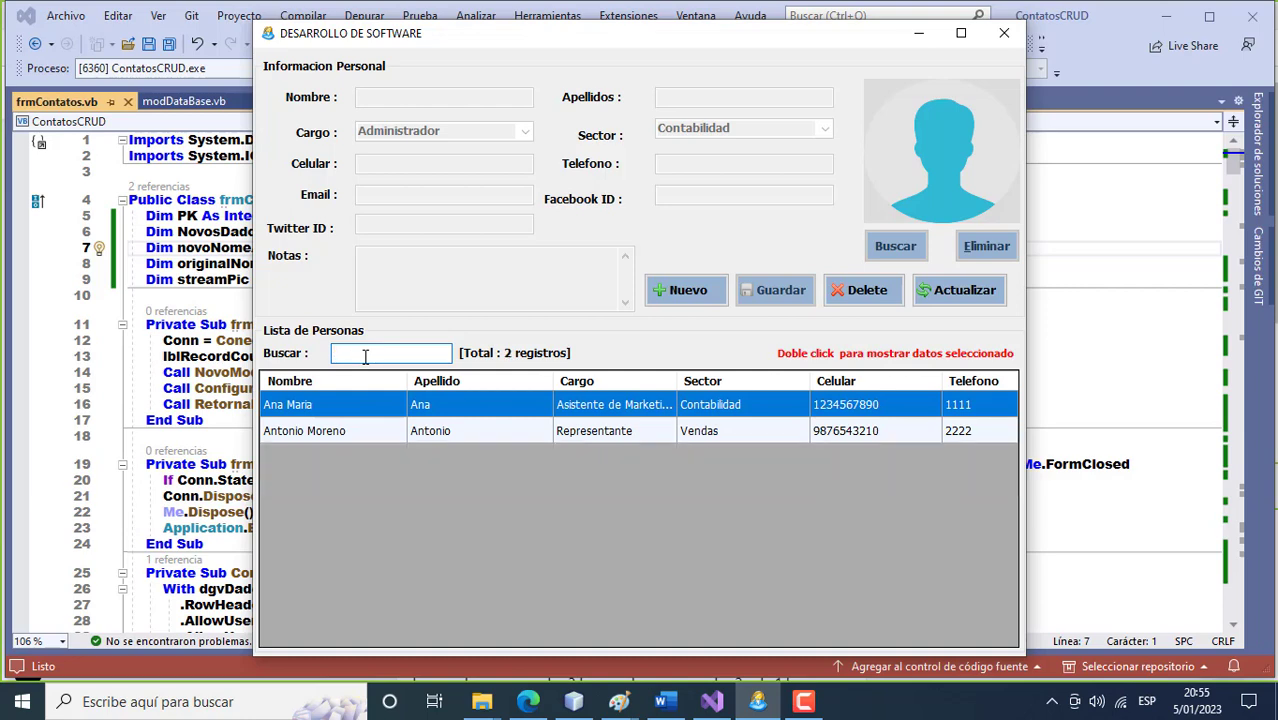
{"action": "left_click", "coordinate": [950, 293]}
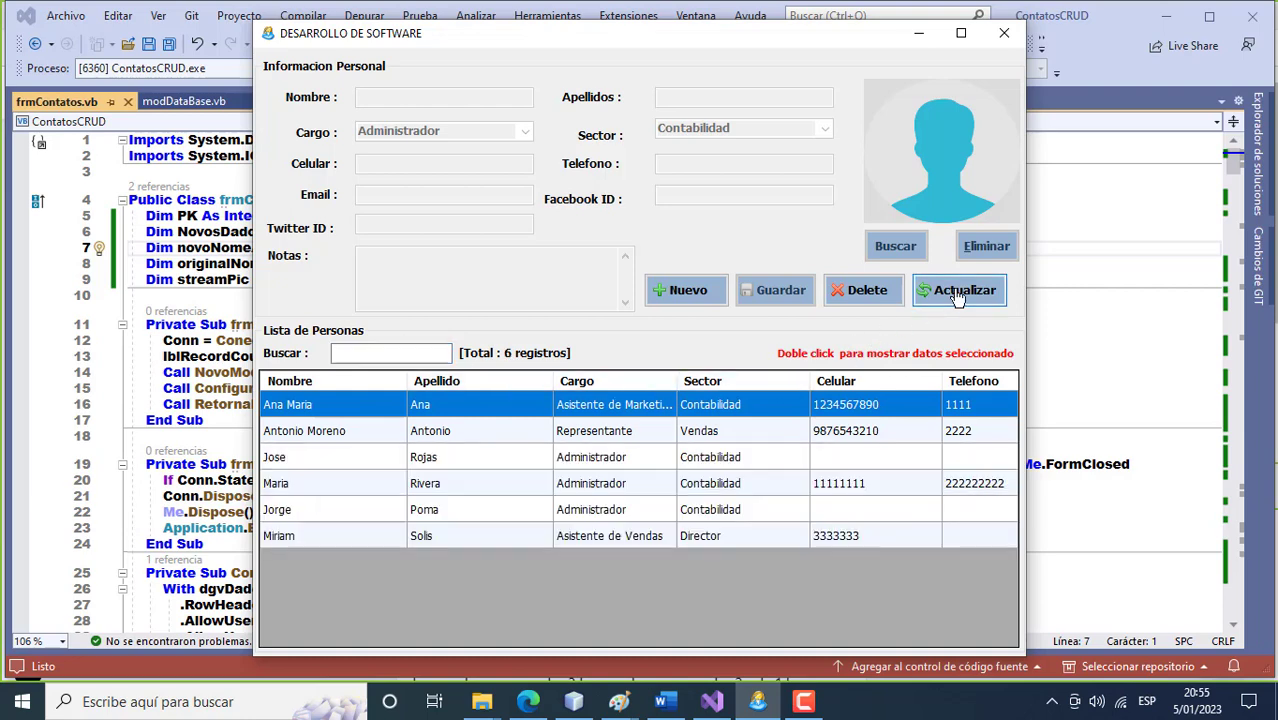
{"action": "left_click", "coordinate": [349, 352]}
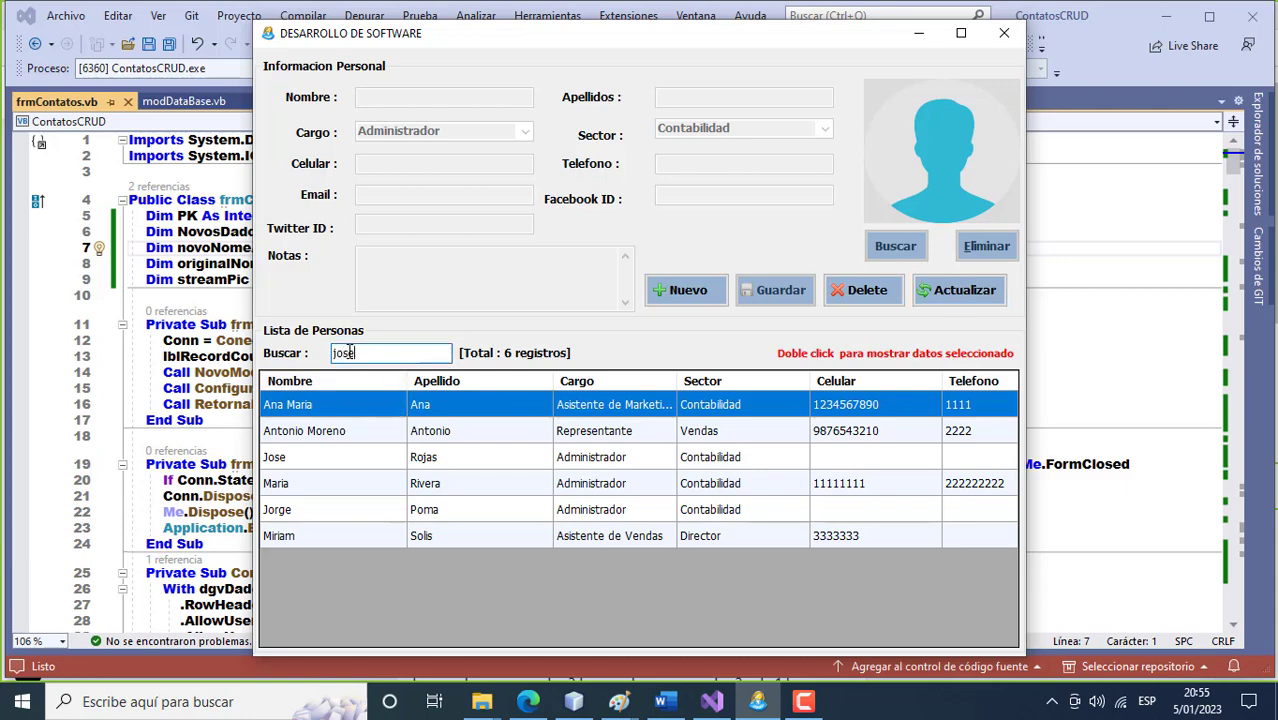
{"action": "key", "text": "Return"}
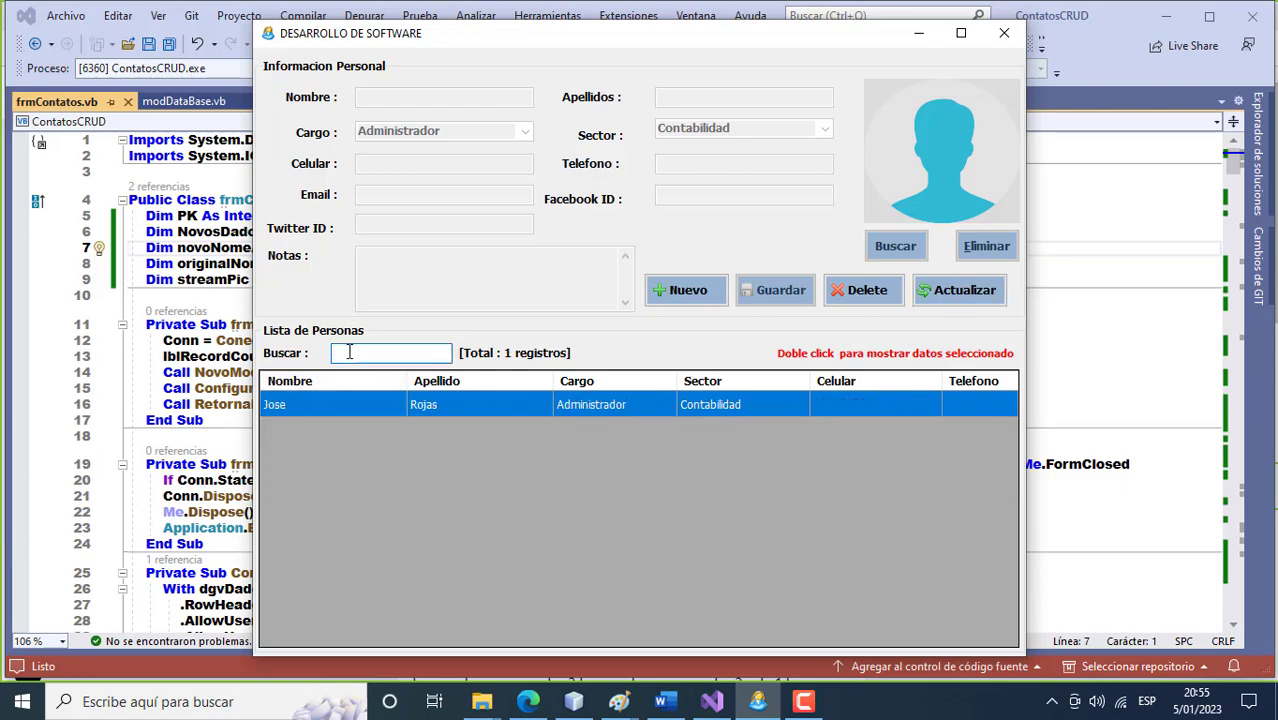
{"action": "left_click", "coordinate": [955, 292]}
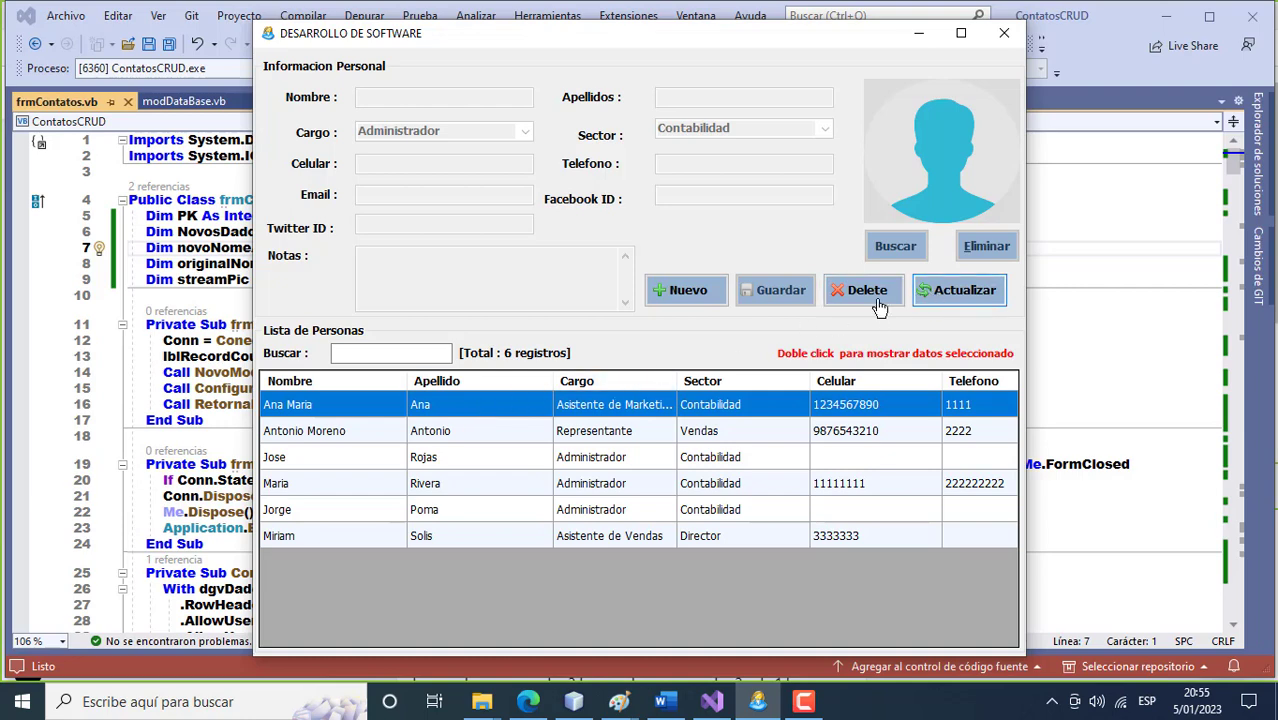
Load each grid row in turn, ending with the sixth contact (Asistente de Vendas, Director).
{"action": "double_click", "coordinate": [593, 410]}
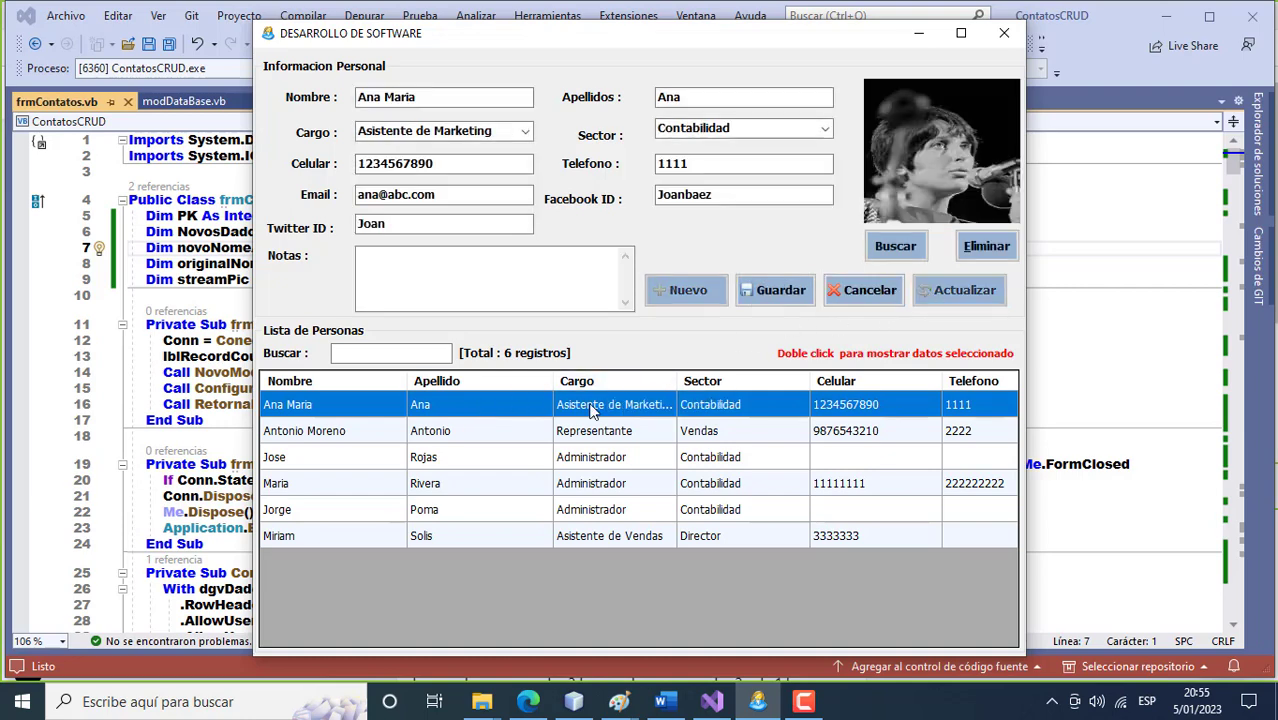
{"action": "double_click", "coordinate": [595, 434]}
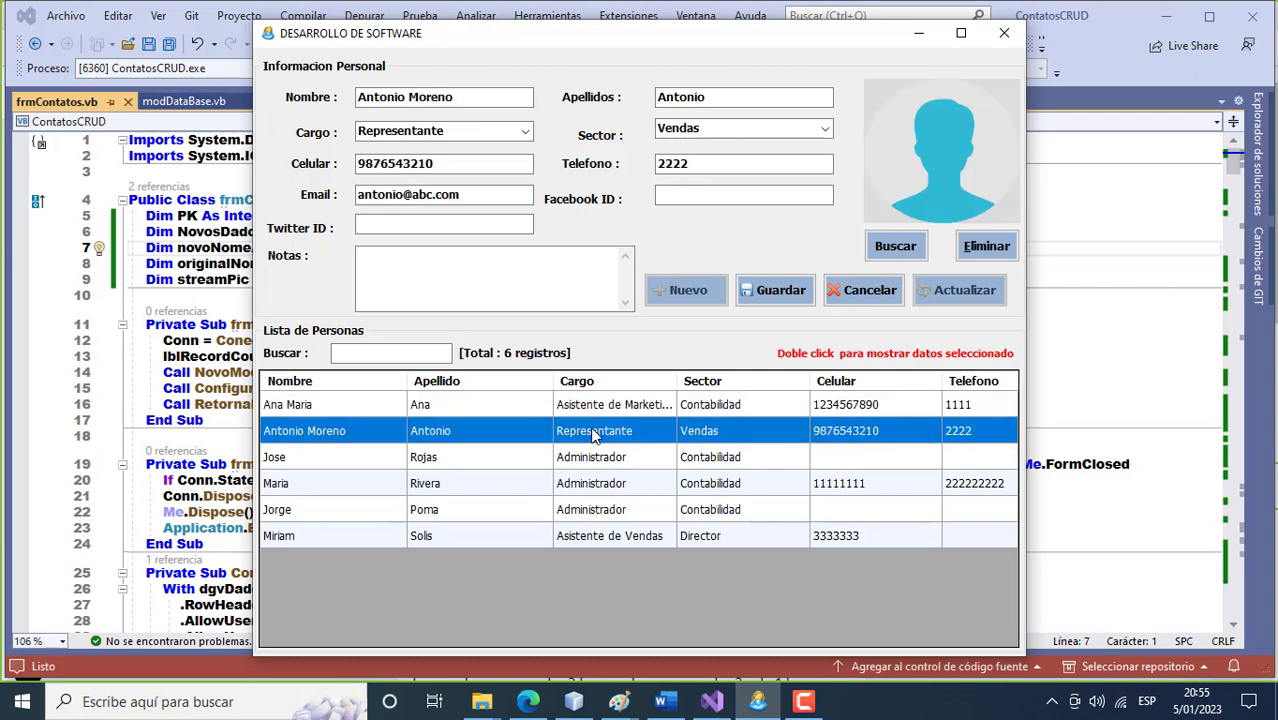
{"action": "double_click", "coordinate": [595, 458]}
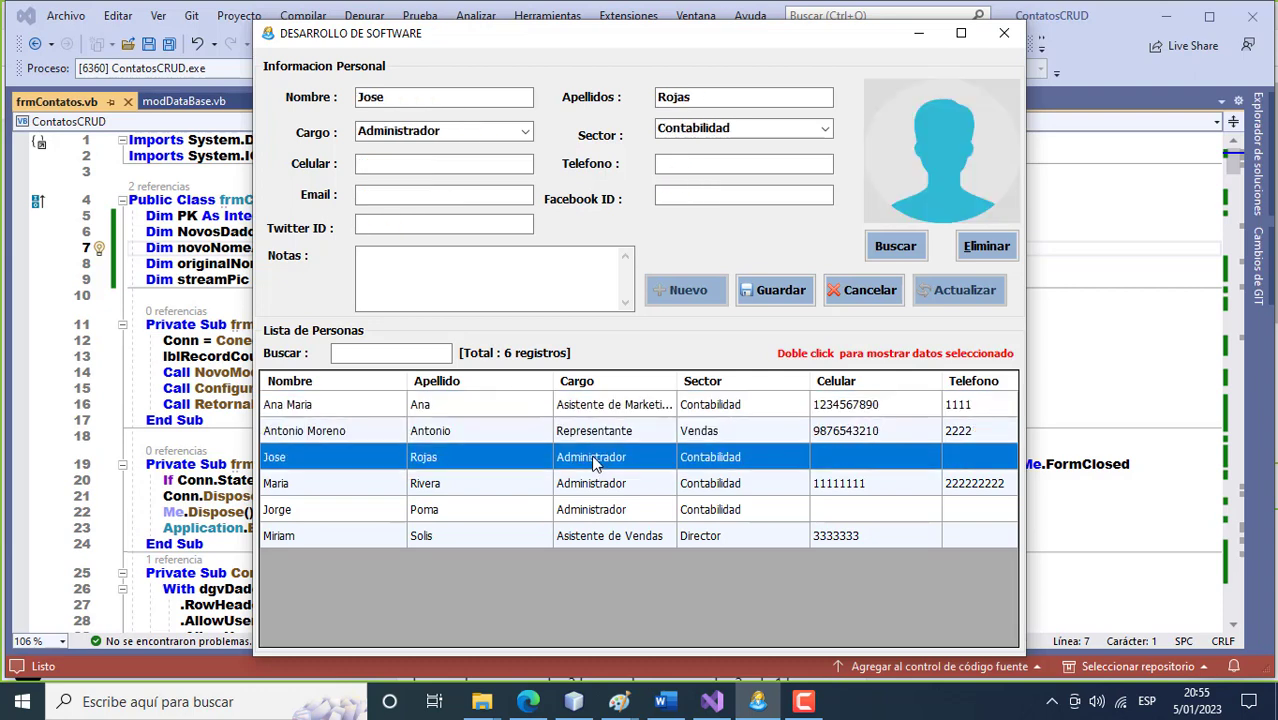
{"action": "double_click", "coordinate": [584, 490]}
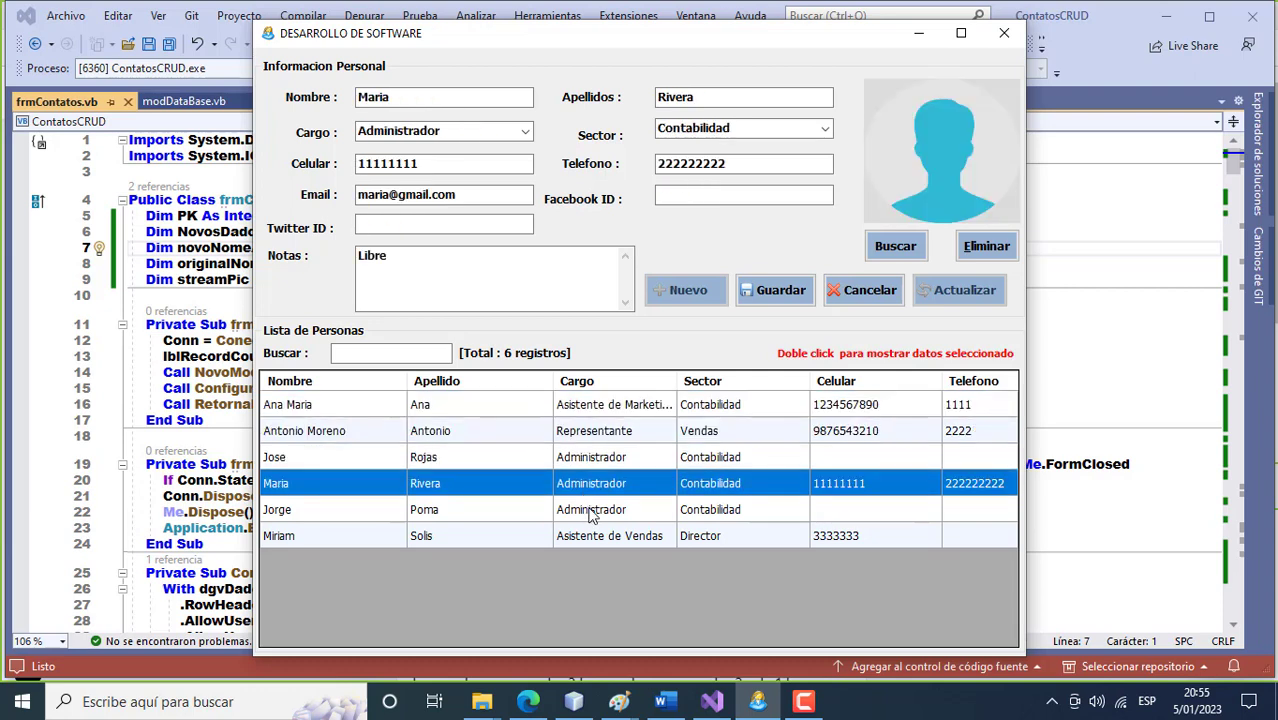
{"action": "double_click", "coordinate": [590, 511]}
{"action": "double_click", "coordinate": [594, 537]}
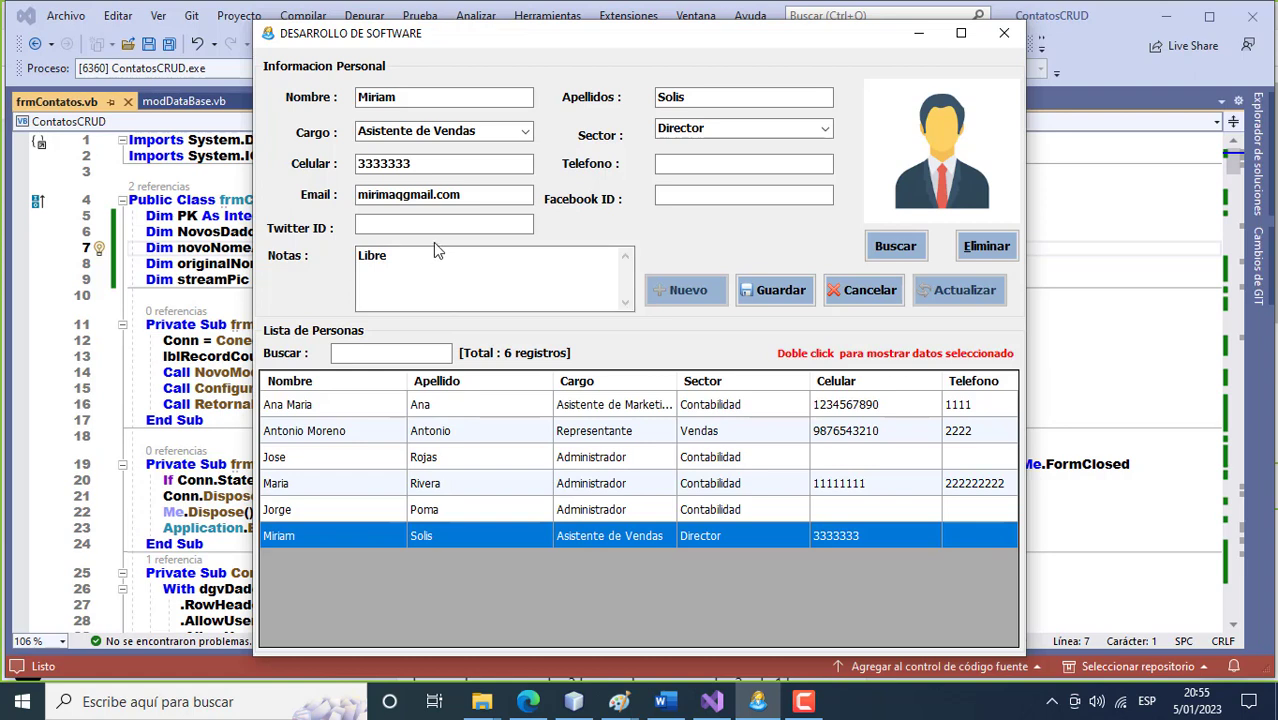
Add a phone number to the loaded contact and save it.
{"action": "left_click", "coordinate": [671, 168]}
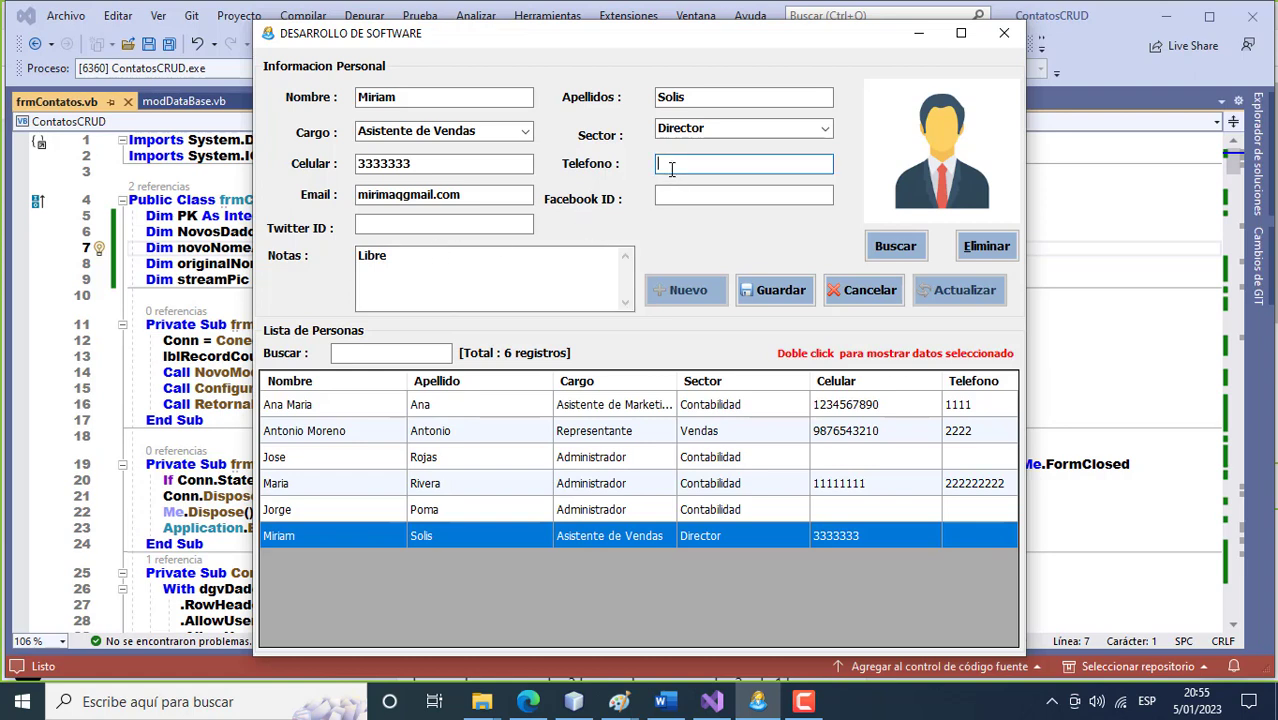
{"action": "type", "text": "45555555"}
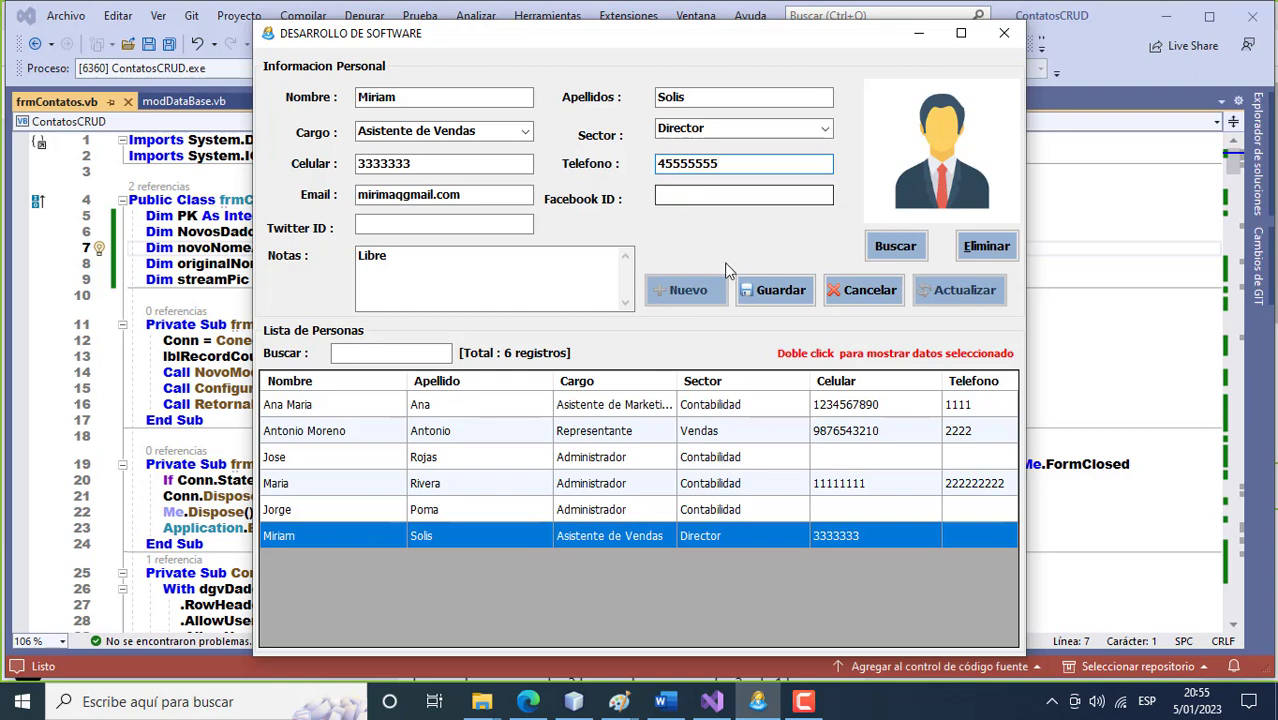
{"action": "left_click", "coordinate": [778, 293]}
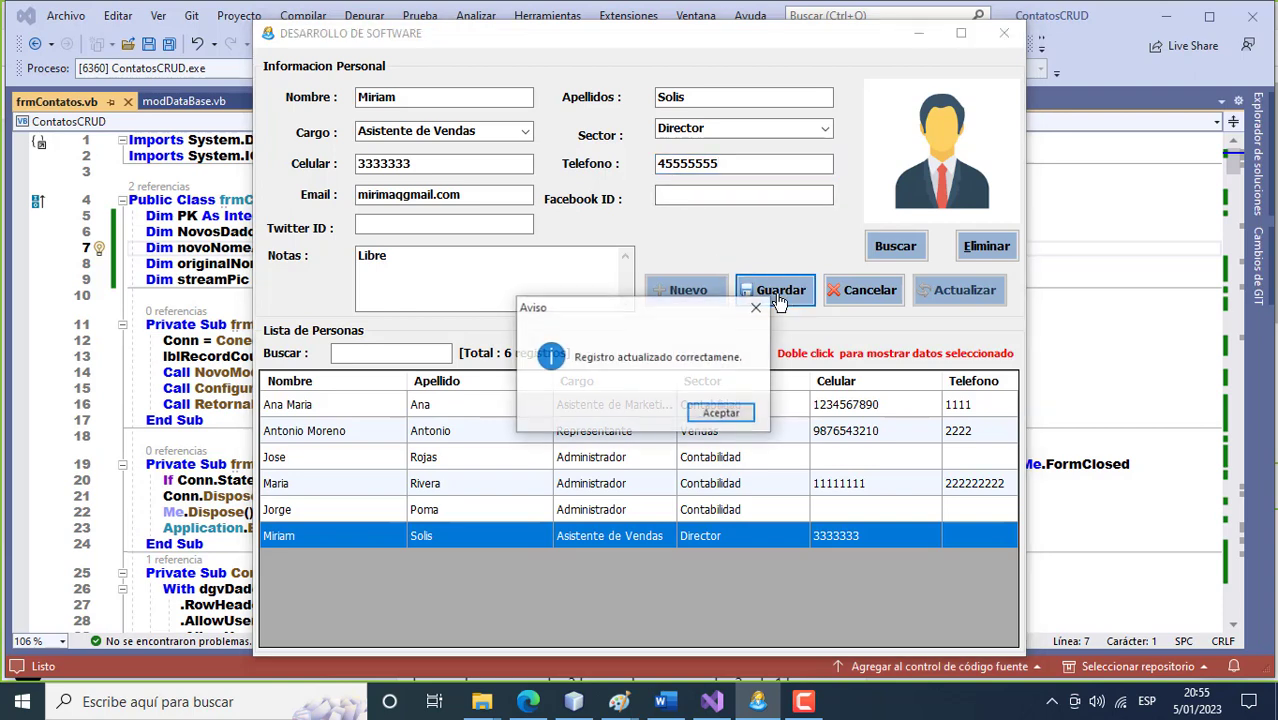
{"action": "left_click", "coordinate": [722, 414]}
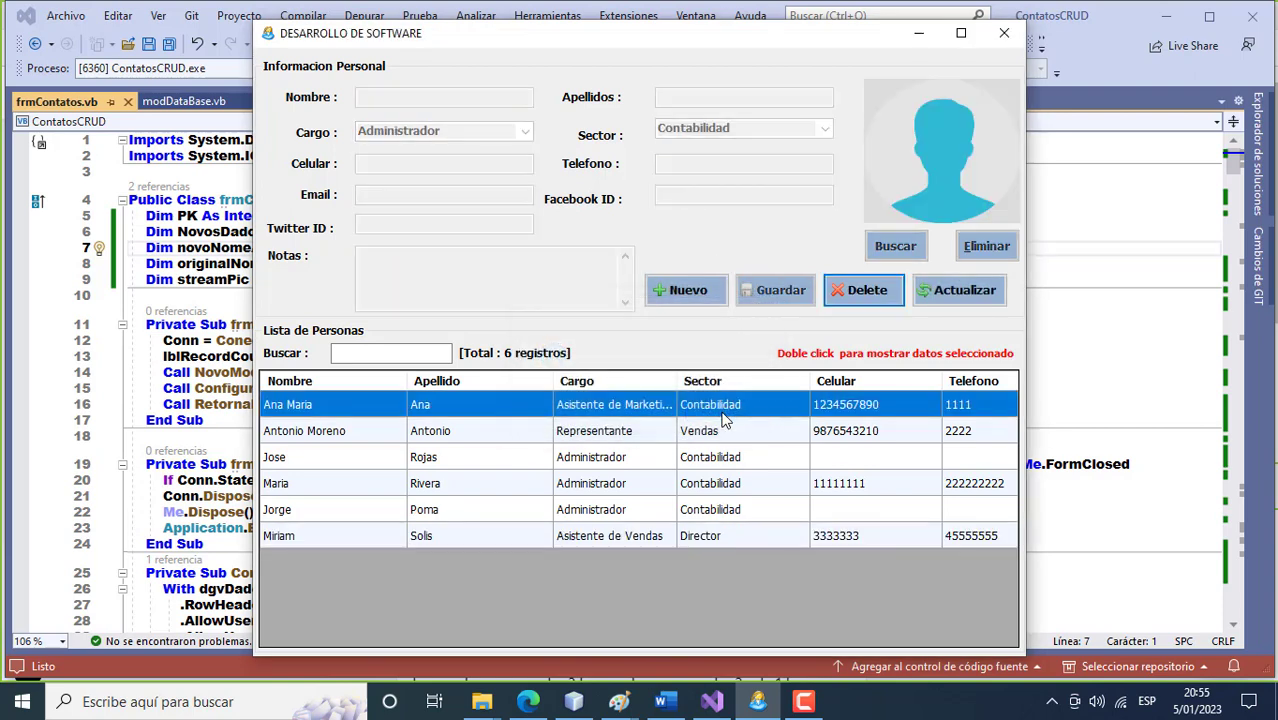
Change the third contact's job title to CEO and save the record.
{"action": "double_click", "coordinate": [618, 458]}
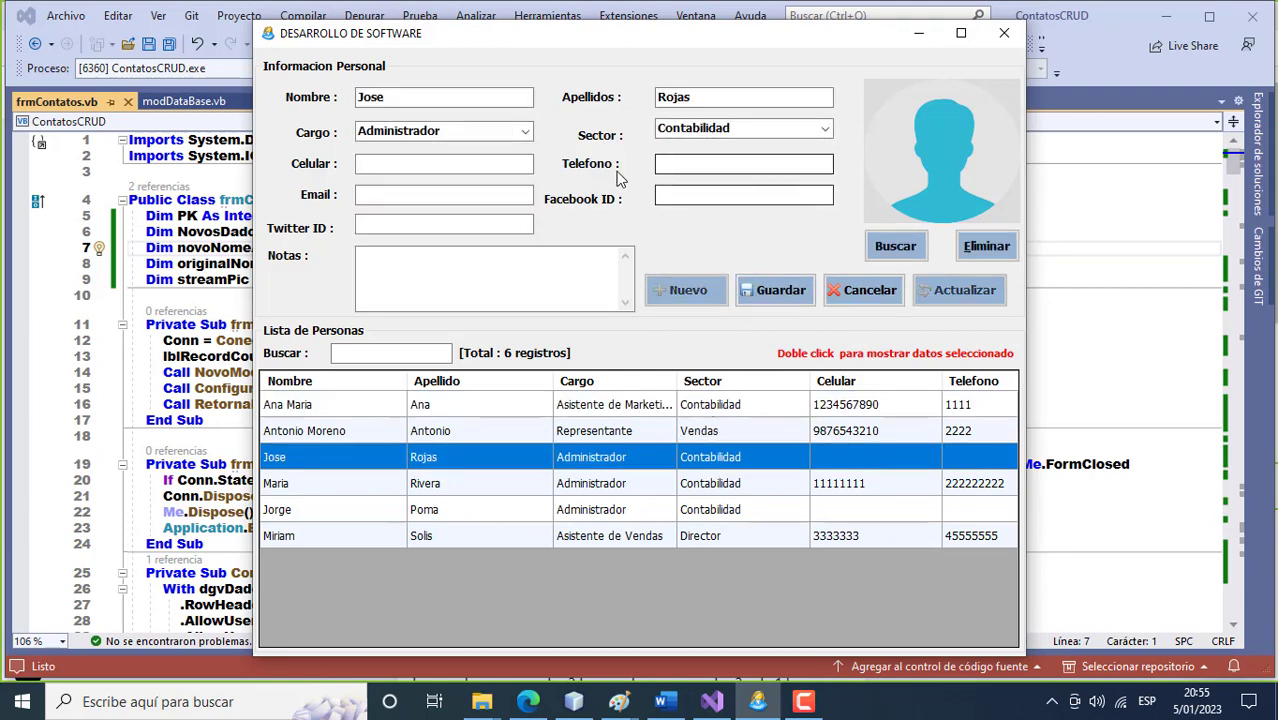
{"action": "left_click", "coordinate": [522, 133]}
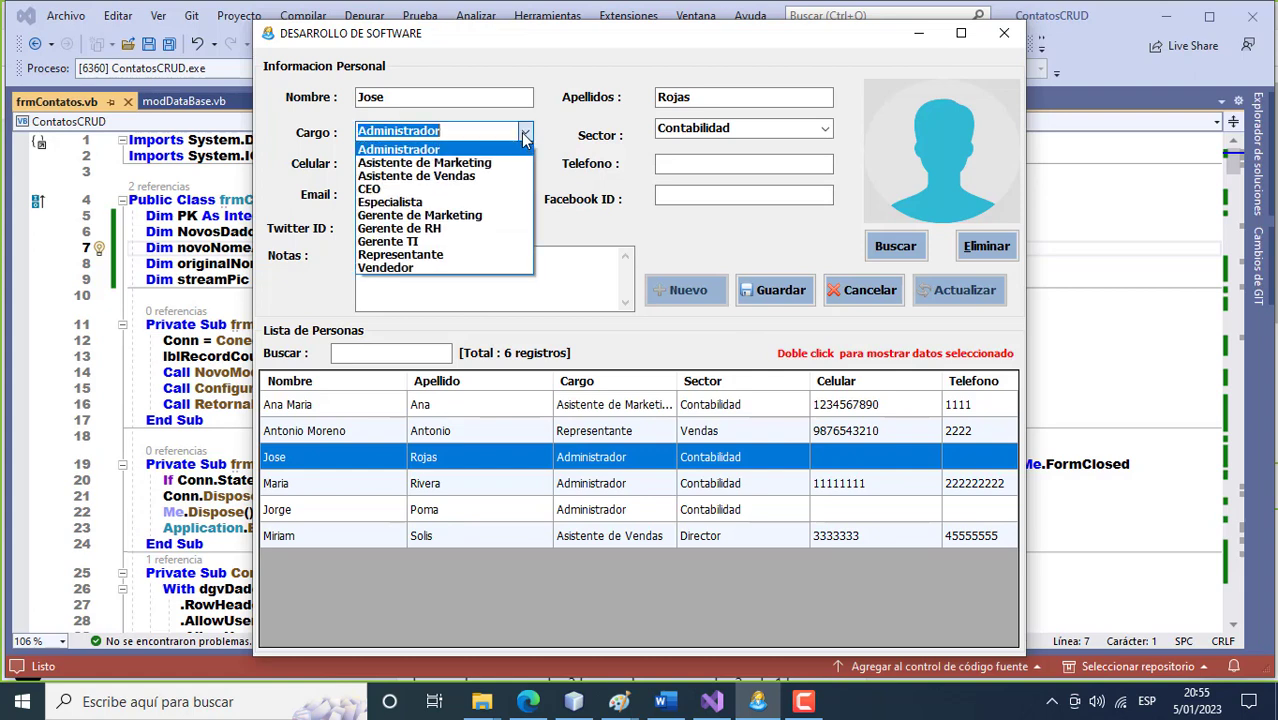
{"action": "left_click", "coordinate": [480, 189]}
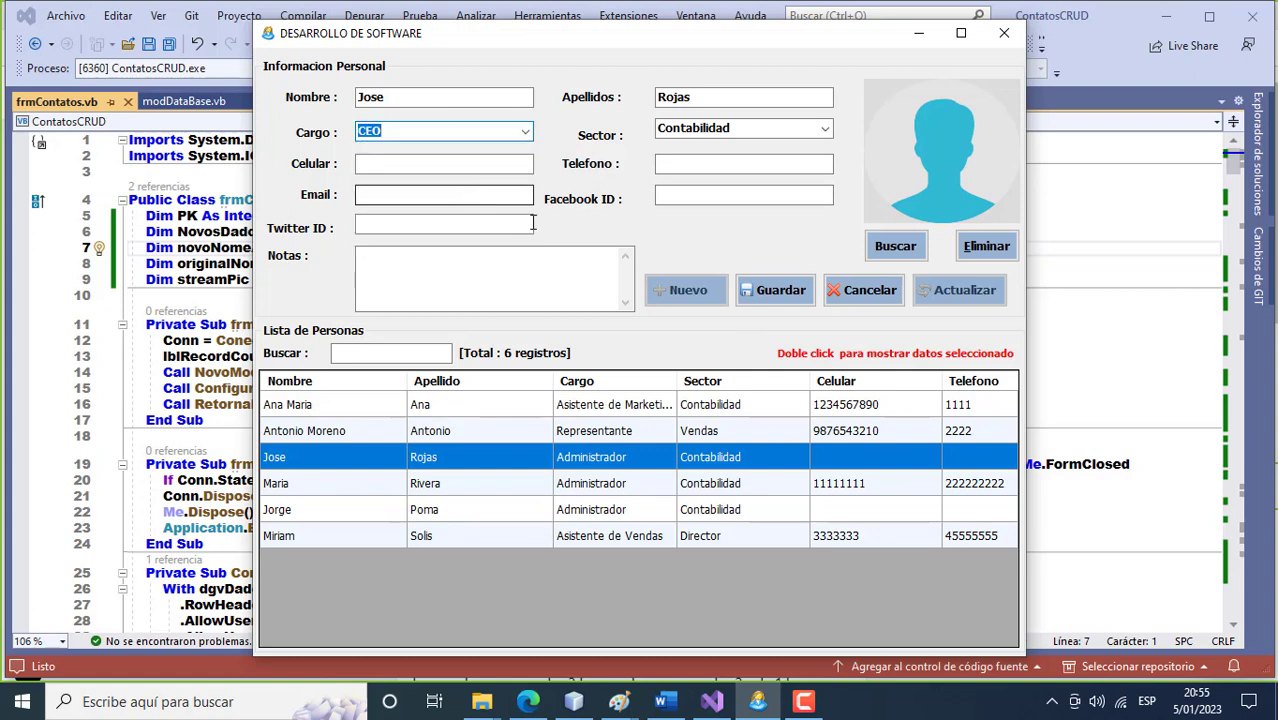
{"action": "left_click", "coordinate": [790, 308]}
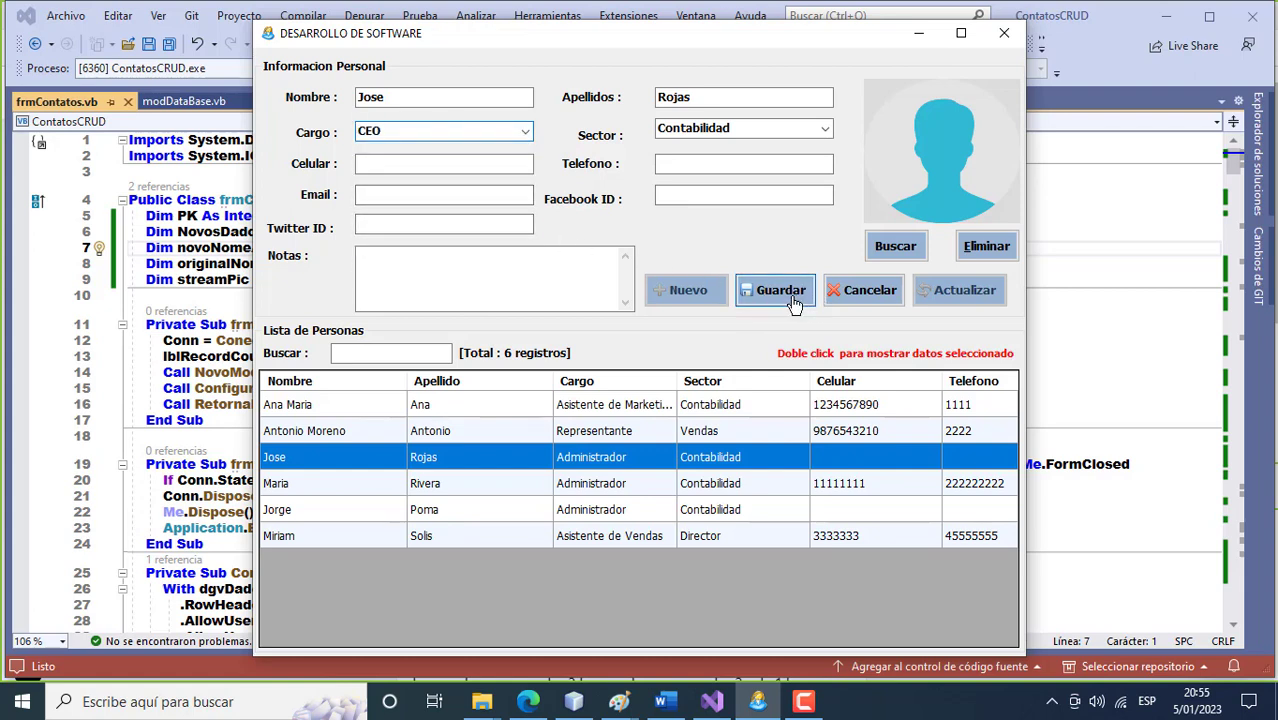
{"action": "left_click", "coordinate": [721, 413]}
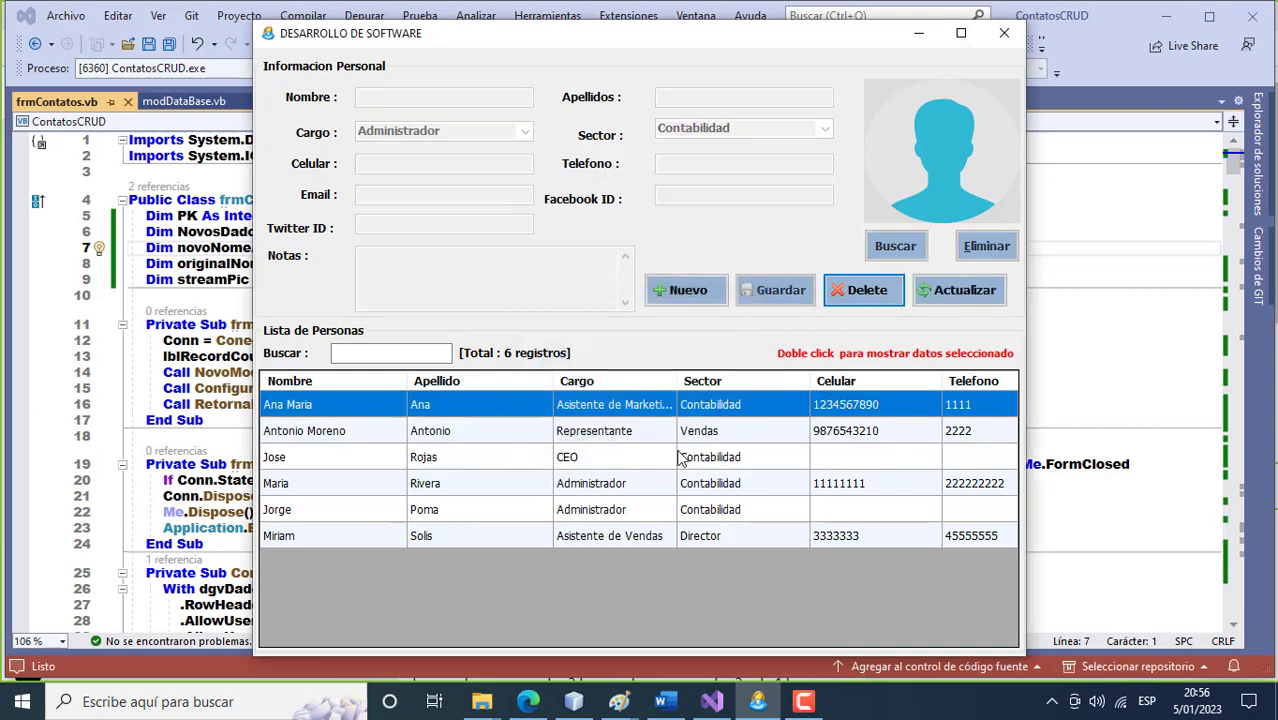
Set the fourth contact to Gerente TI in sector Tecnologia, save, and reload her record.
{"action": "double_click", "coordinate": [605, 487]}
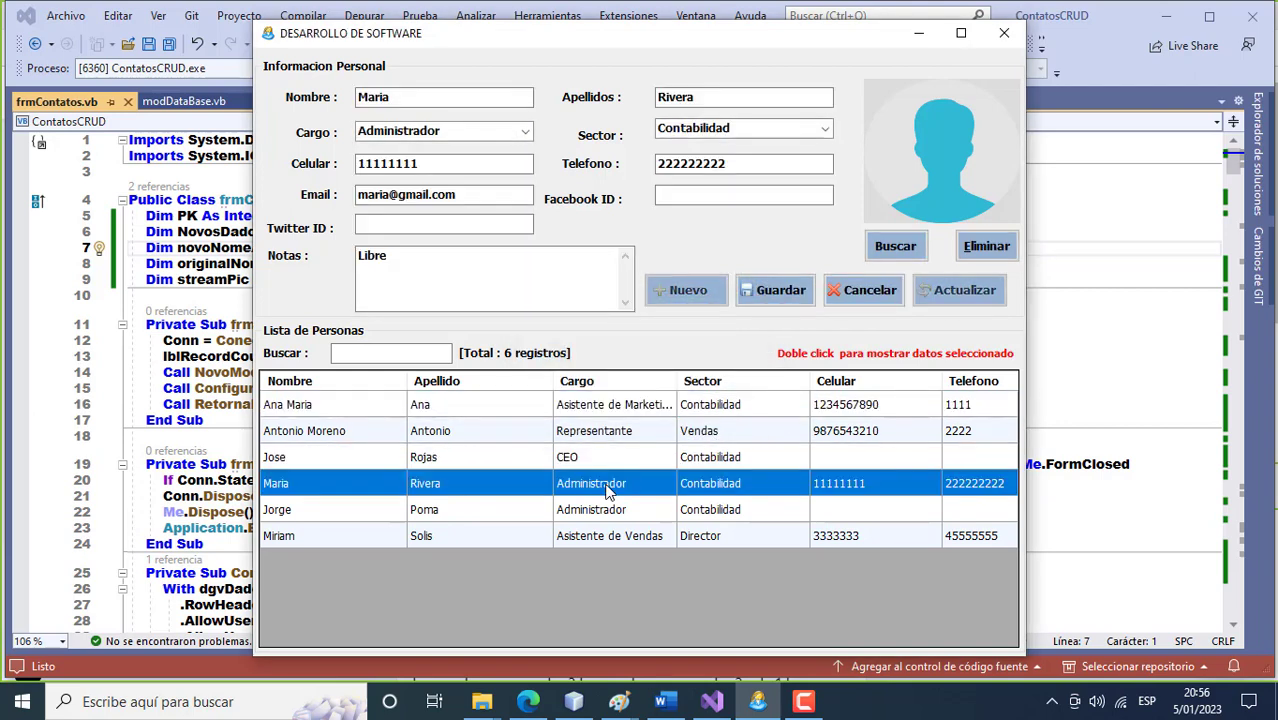
{"action": "left_click", "coordinate": [525, 135]}
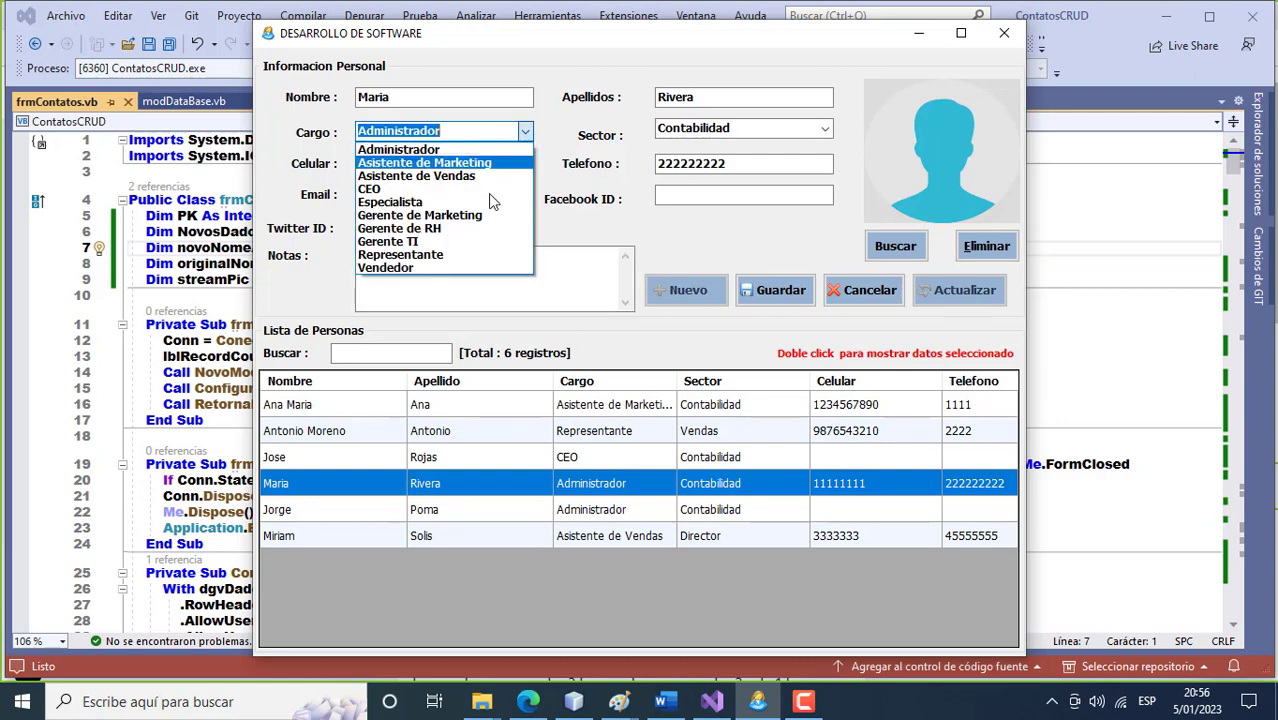
{"action": "left_click", "coordinate": [420, 242]}
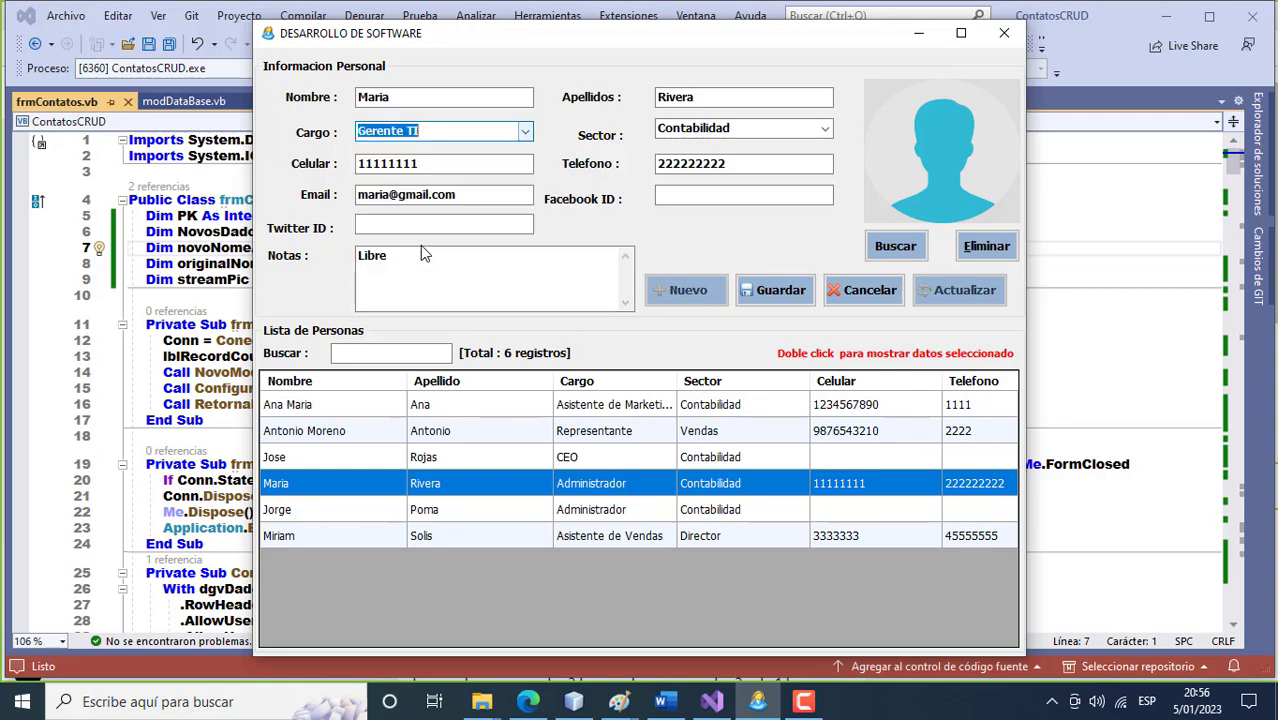
{"action": "left_click", "coordinate": [826, 130]}
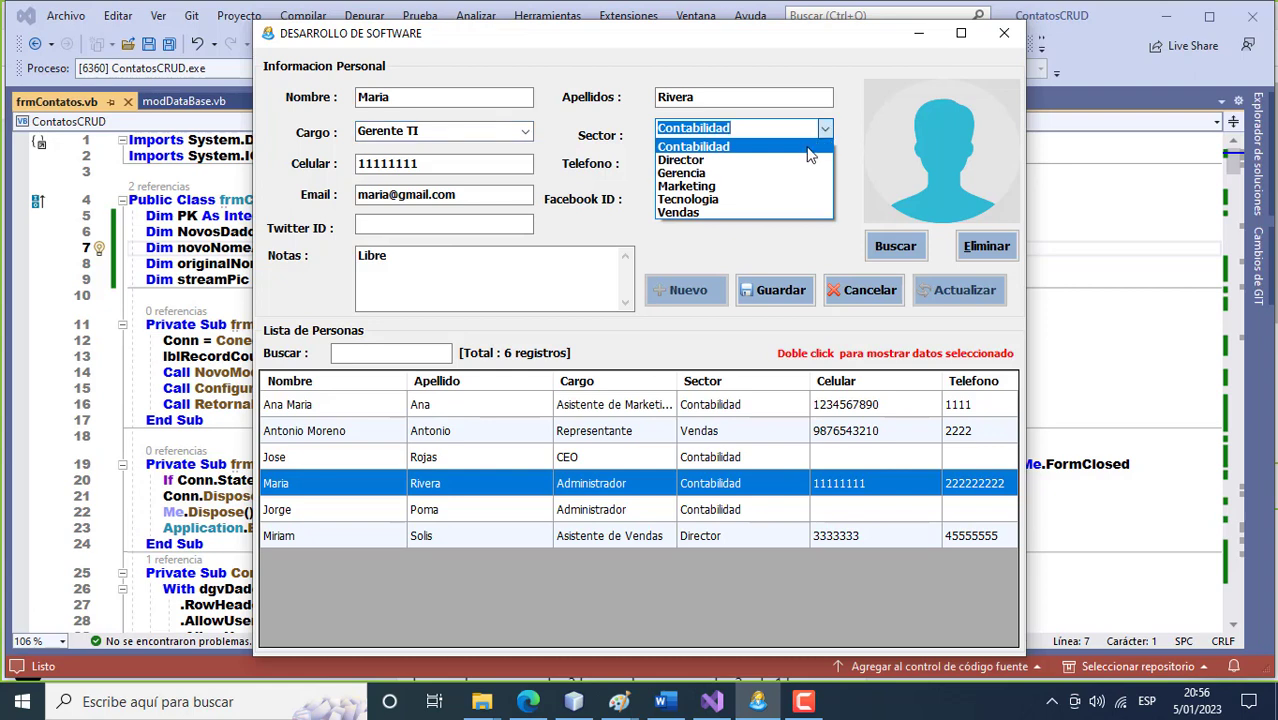
{"action": "left_click", "coordinate": [755, 199]}
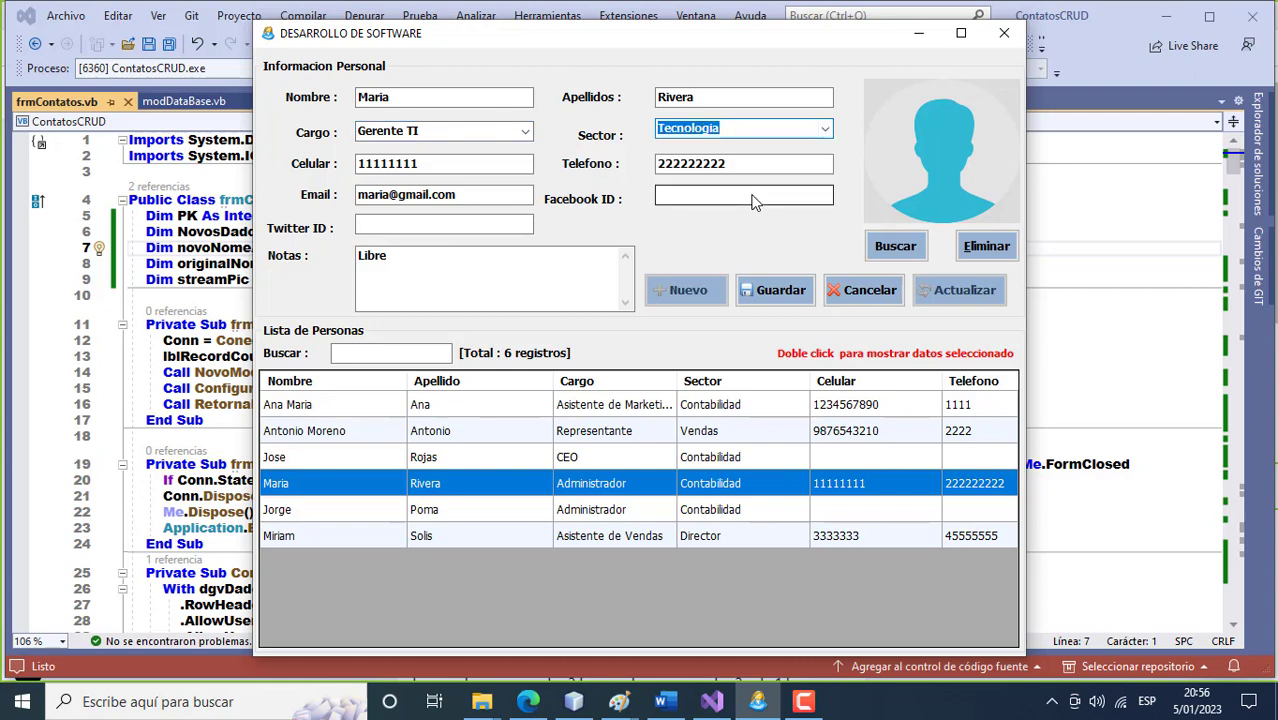
{"action": "left_click", "coordinate": [770, 290]}
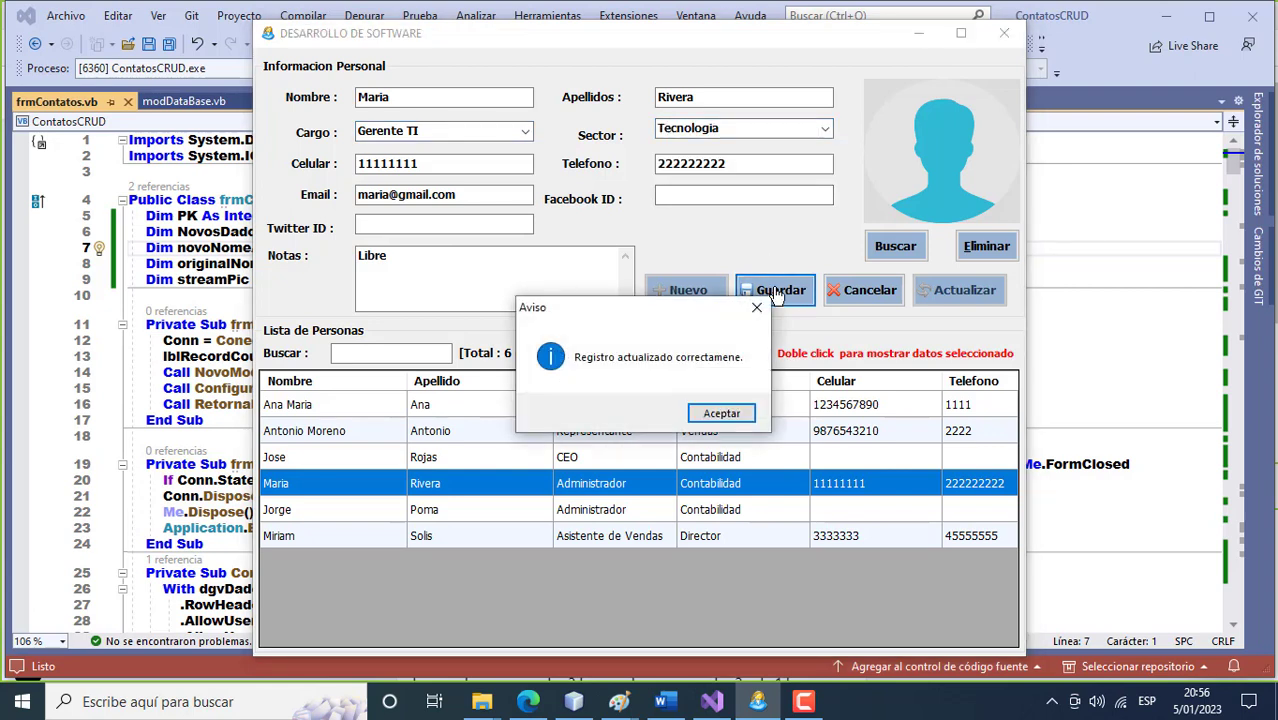
{"action": "left_click", "coordinate": [716, 411]}
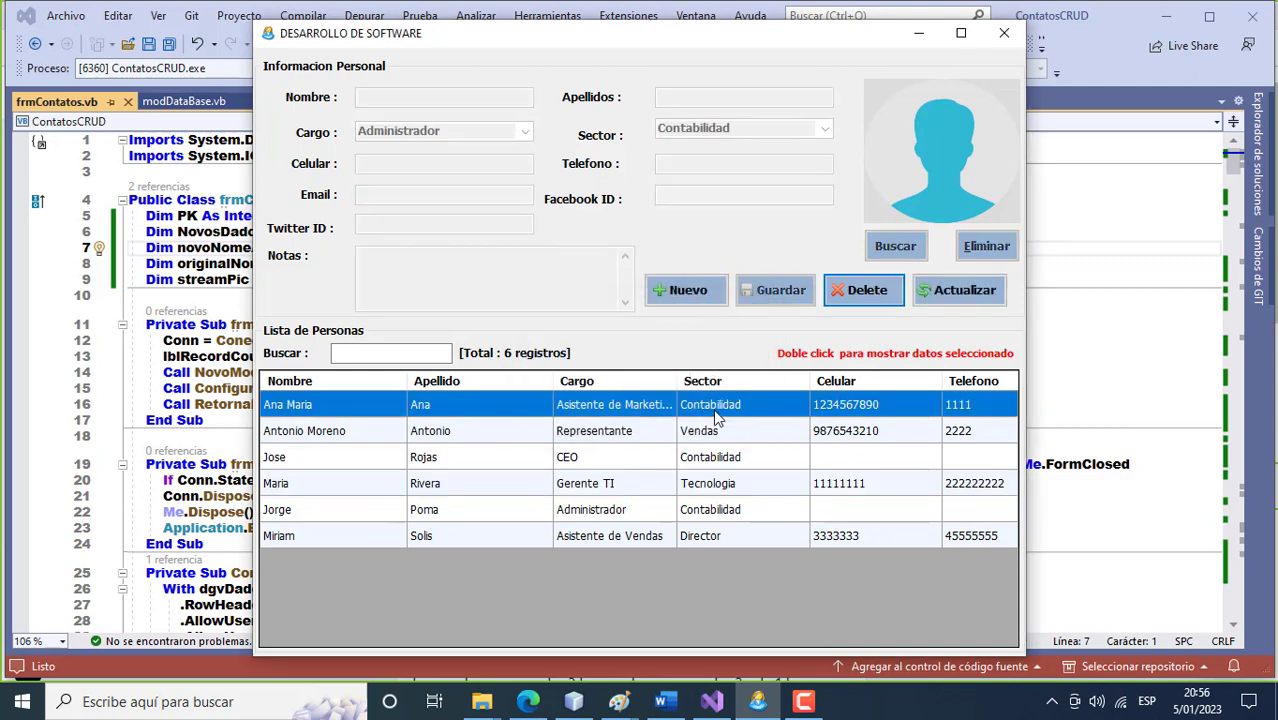
{"action": "double_click", "coordinate": [727, 490]}
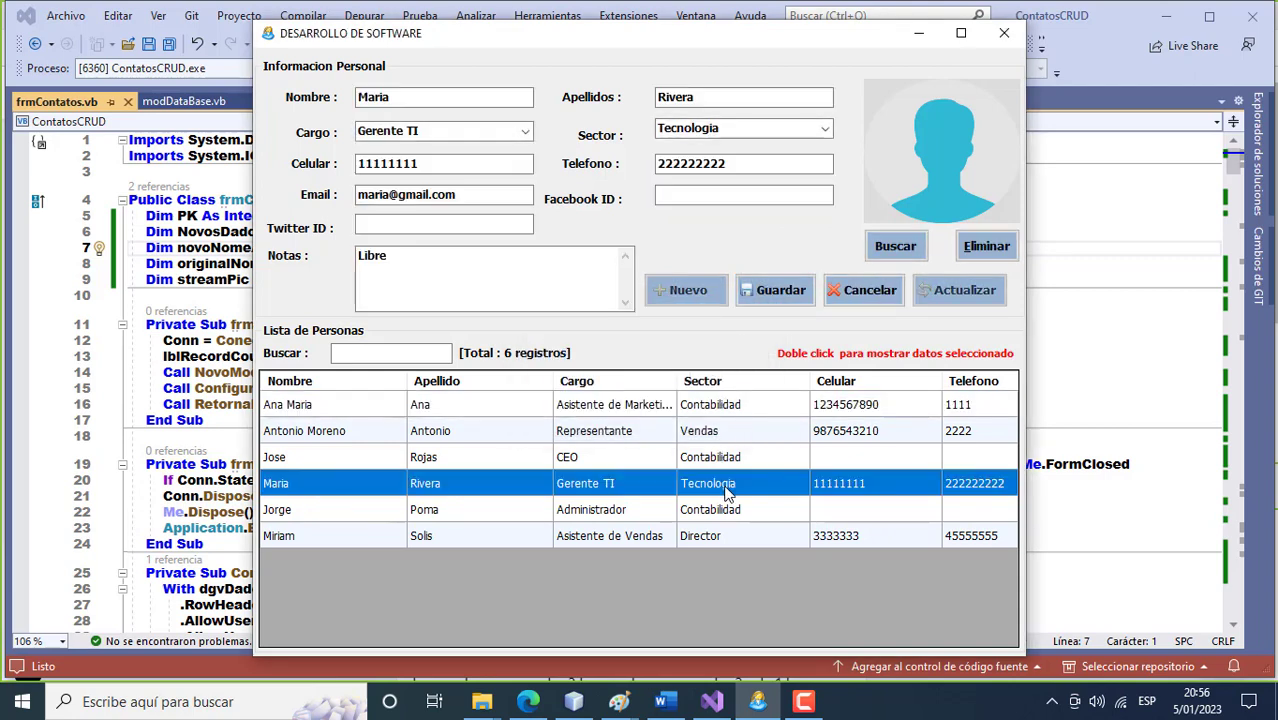
Set empleado4.png from Imágenes > EMPLEADOS as the fourth contact's photo and save.
{"action": "left_click", "coordinate": [905, 244]}
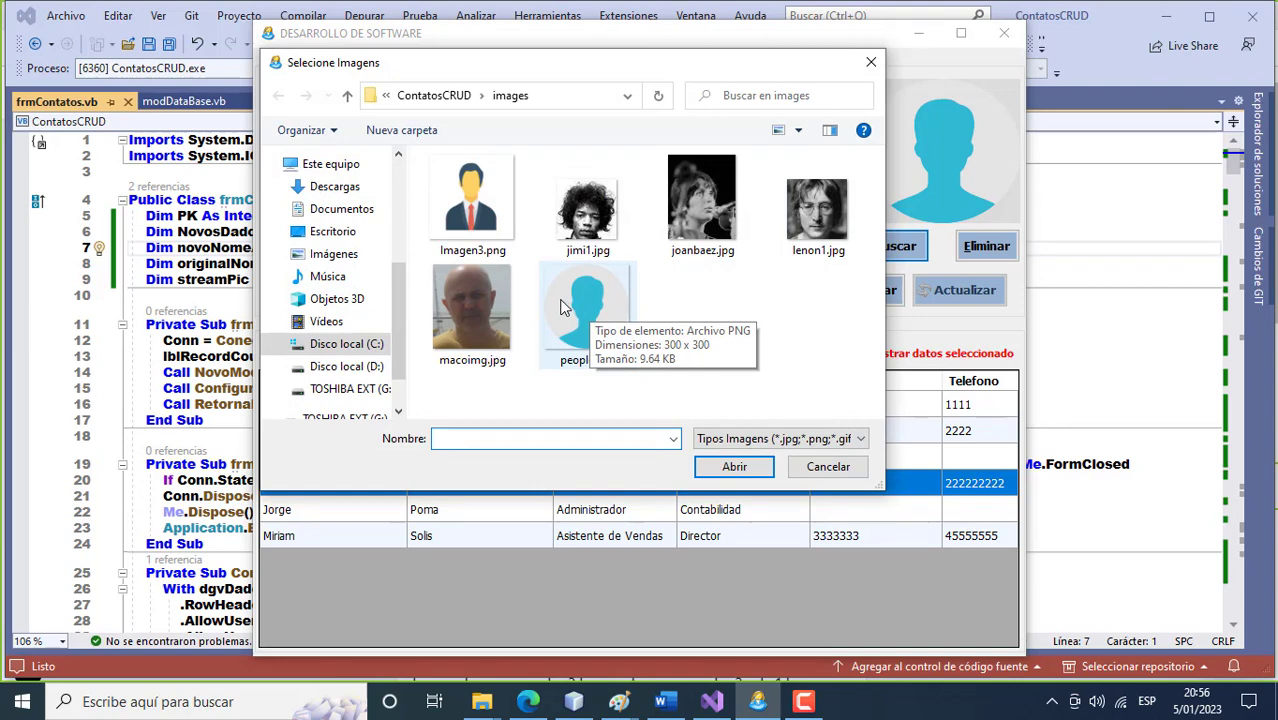
{"action": "left_click", "coordinate": [333, 254]}
{"action": "double_click", "coordinate": [790, 230]}
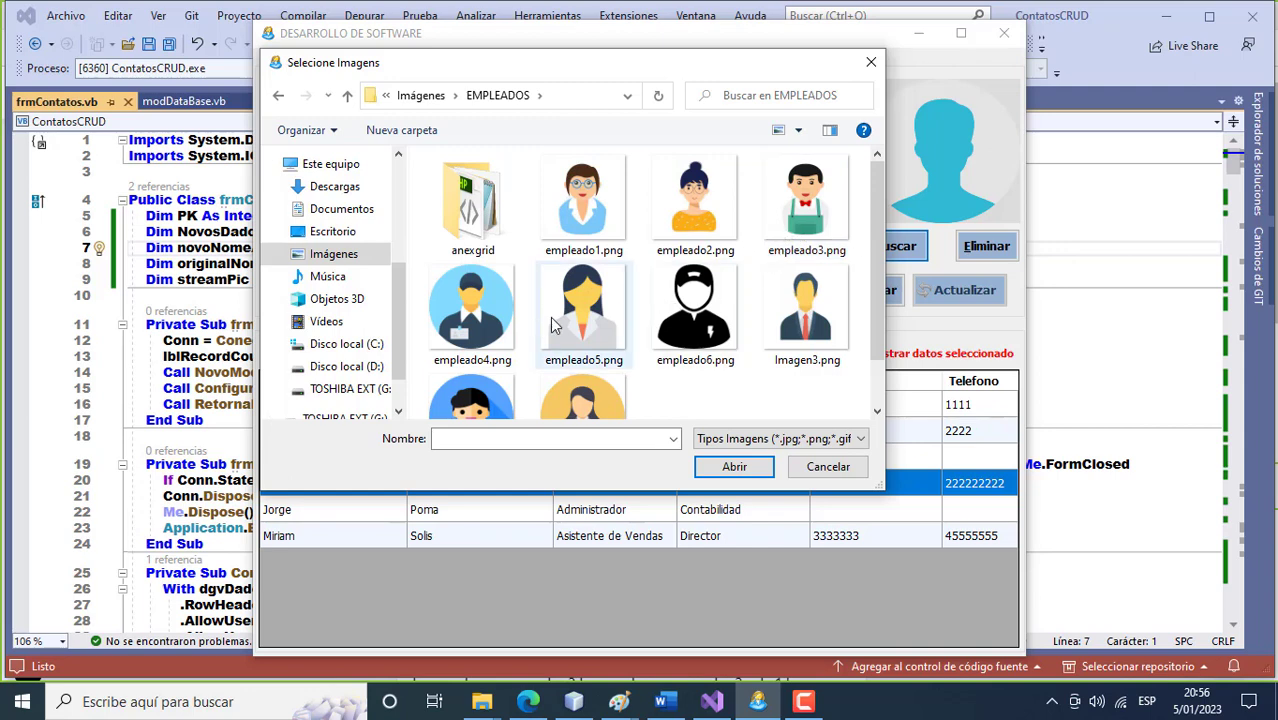
{"action": "left_click", "coordinate": [490, 315]}
{"action": "double_click", "coordinate": [492, 316]}
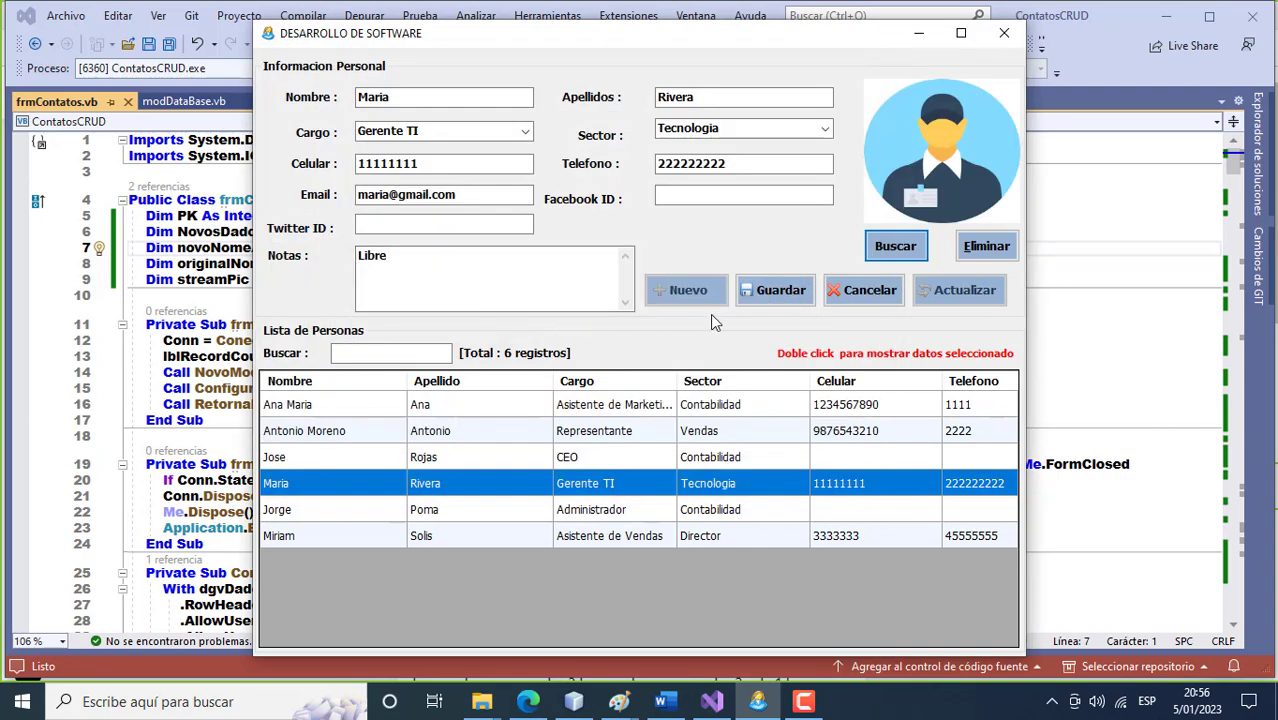
{"action": "left_click", "coordinate": [778, 291]}
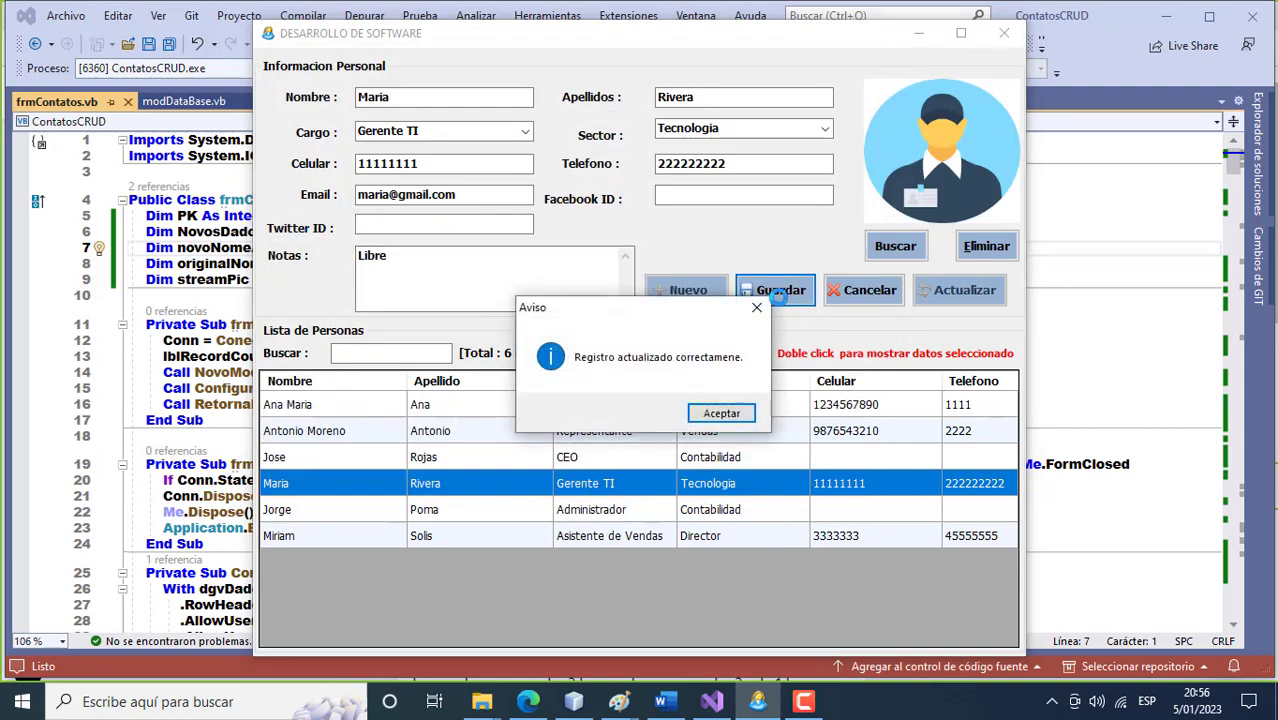
{"action": "left_click", "coordinate": [702, 414]}
{"action": "double_click", "coordinate": [713, 514]}
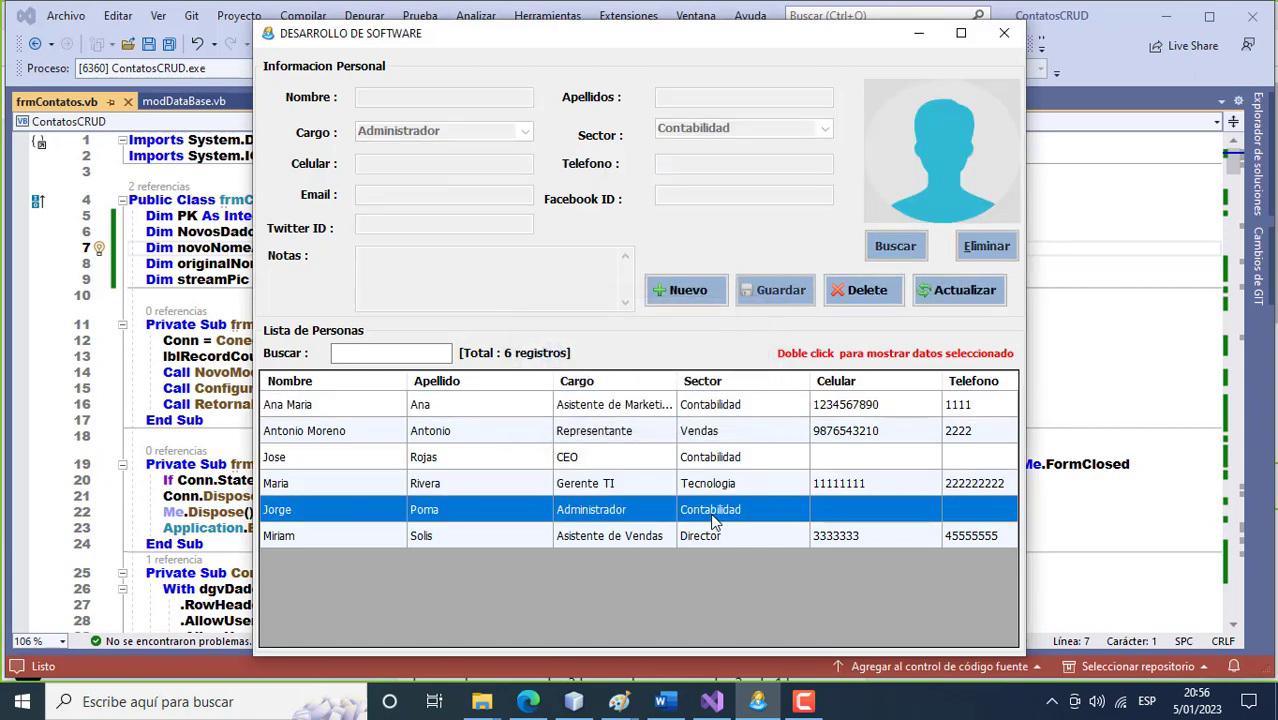
{"action": "double_click", "coordinate": [710, 489]}
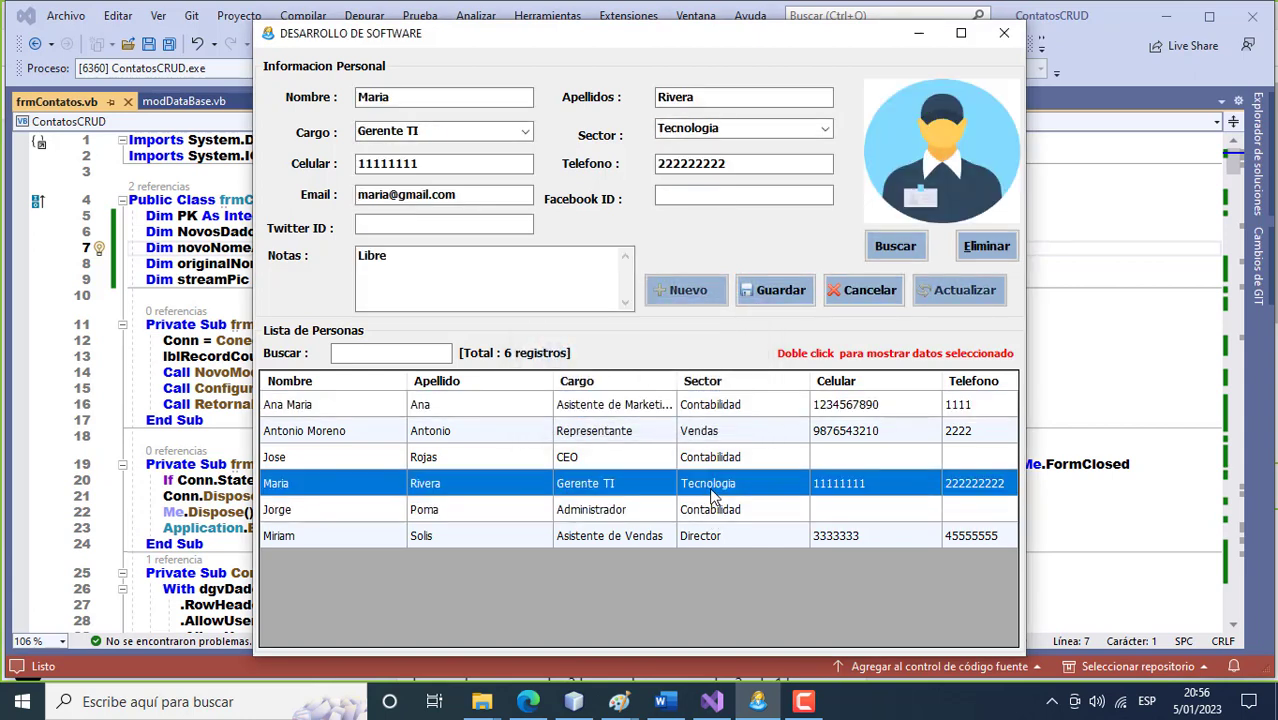
{"action": "double_click", "coordinate": [717, 460]}
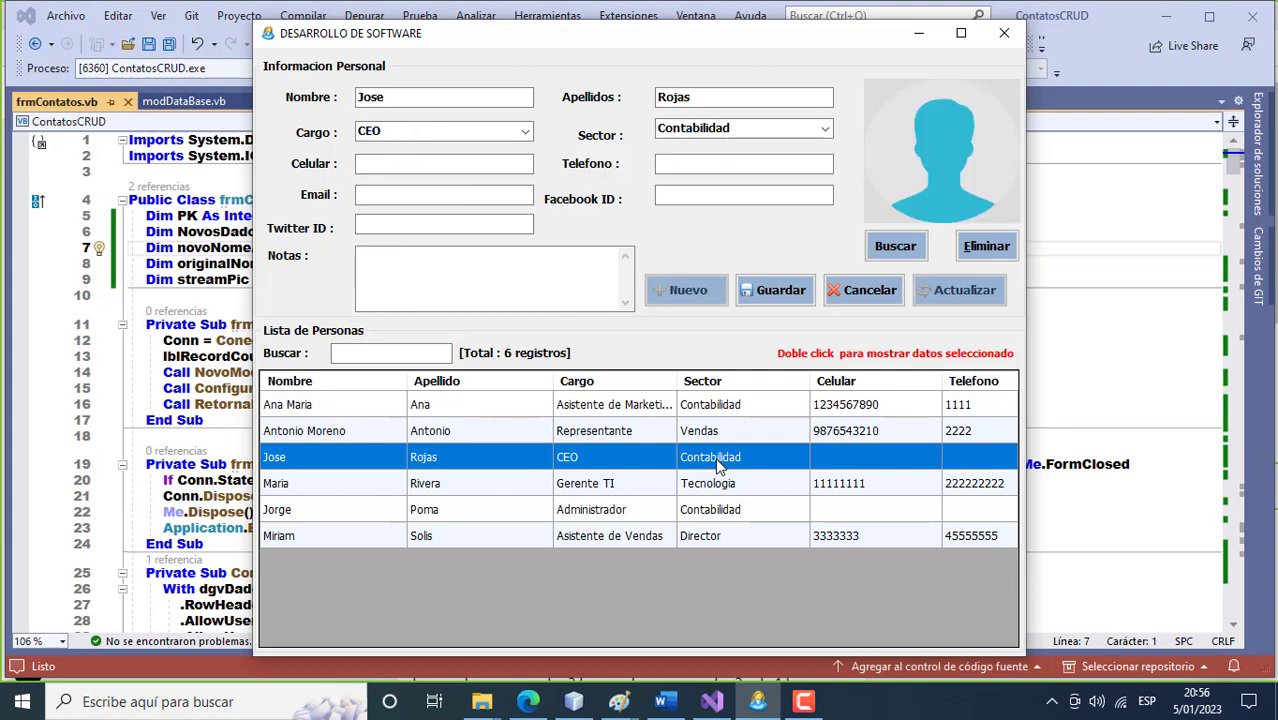
{"action": "double_click", "coordinate": [696, 433]}
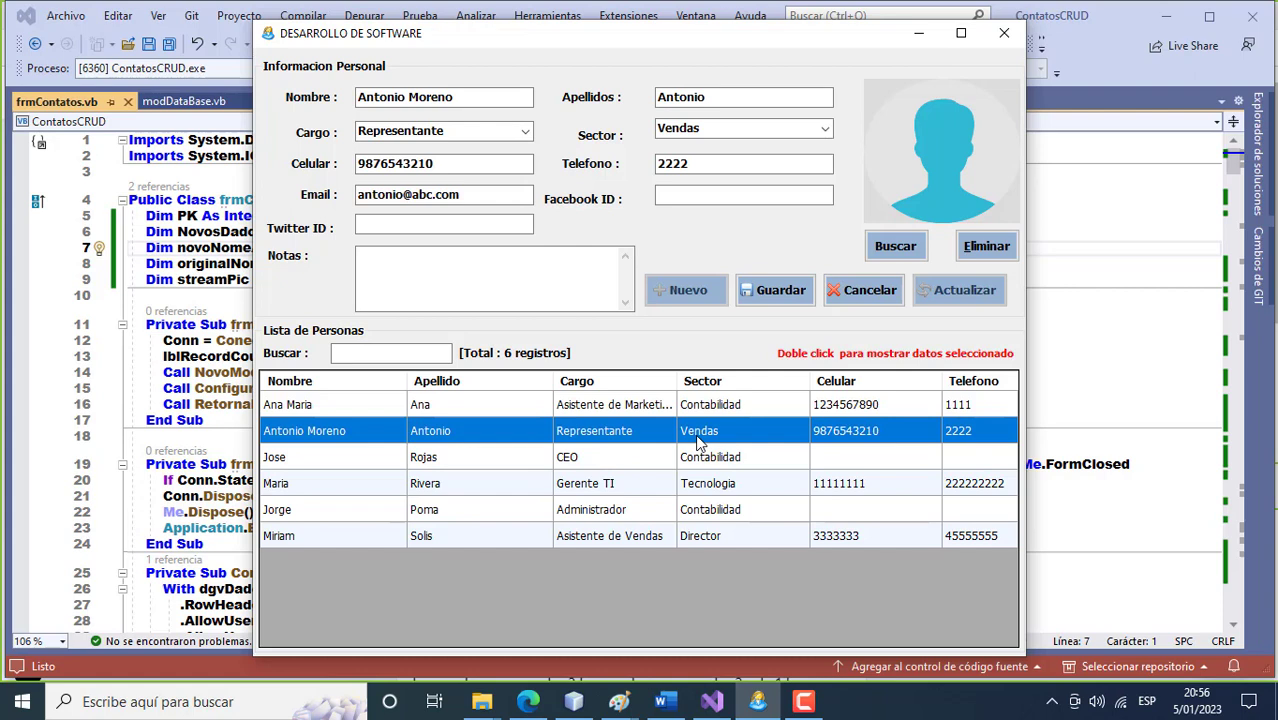
{"action": "left_click", "coordinate": [863, 300]}
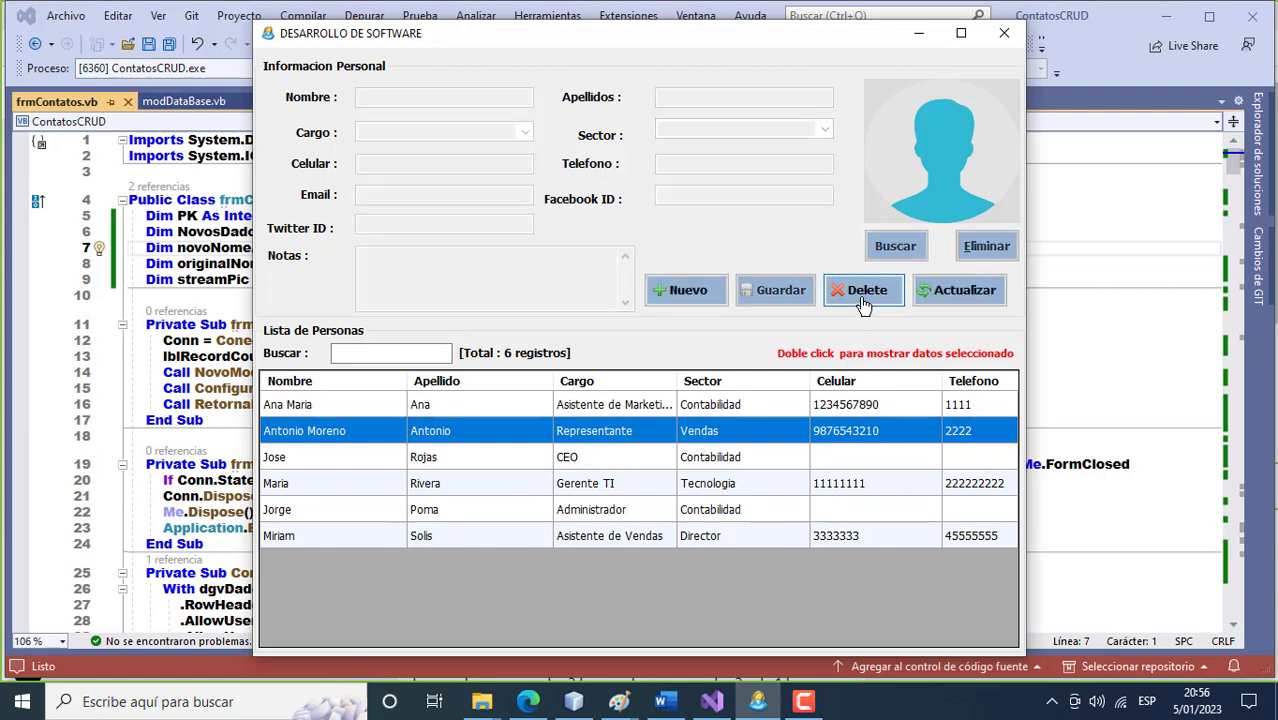
Load the third contact, fill in the e-mail field, and save the record.
{"action": "left_click", "coordinate": [581, 465]}
{"action": "double_click", "coordinate": [577, 457]}
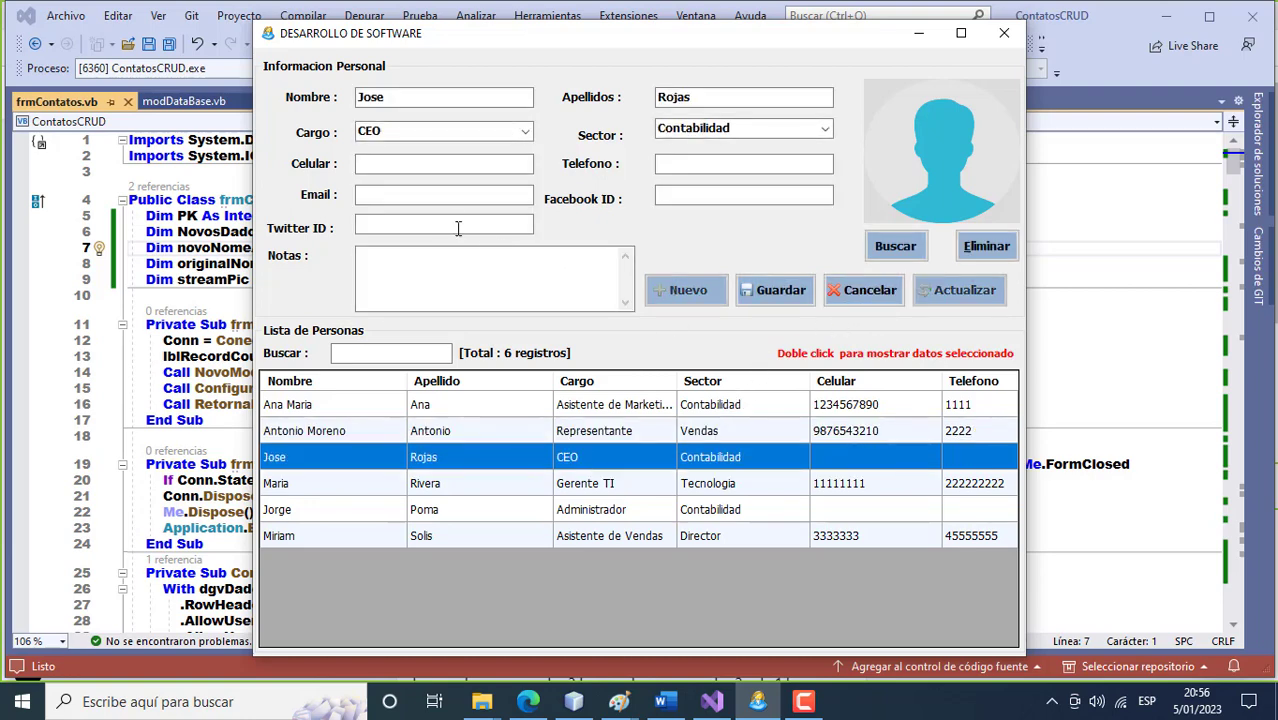
{"action": "left_click", "coordinate": [402, 195]}
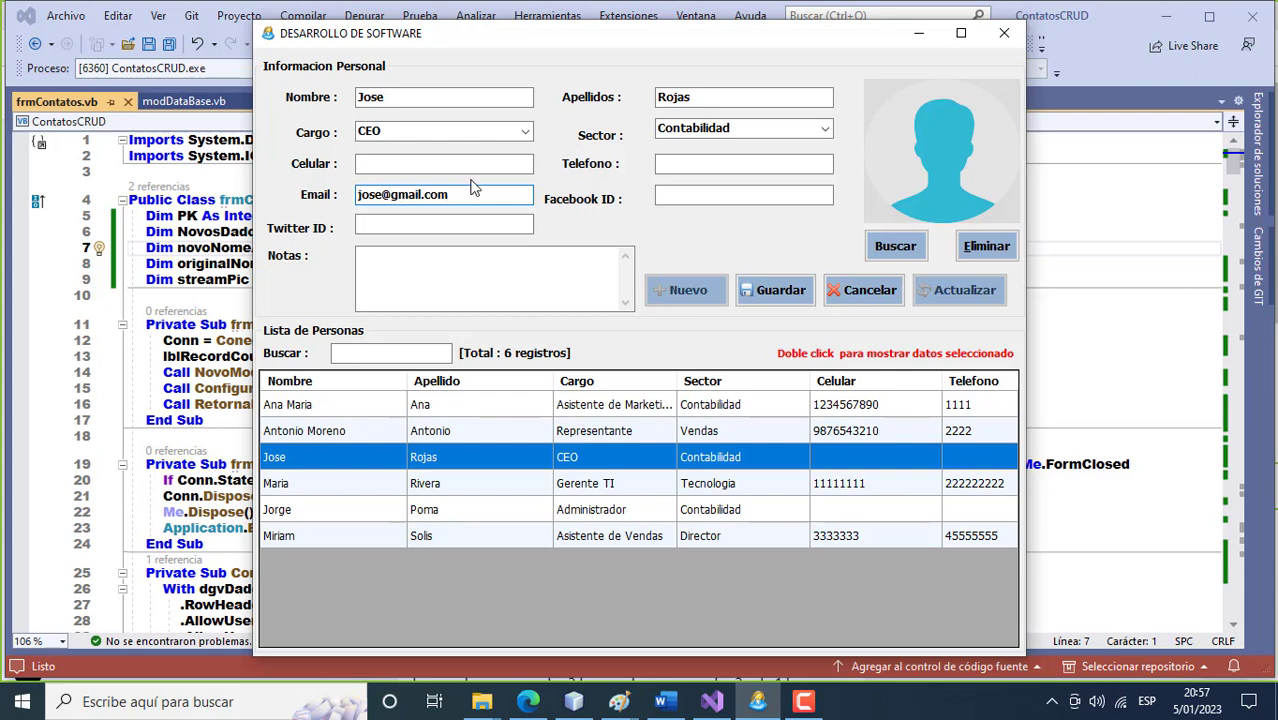
{"action": "left_click", "coordinate": [792, 293]}
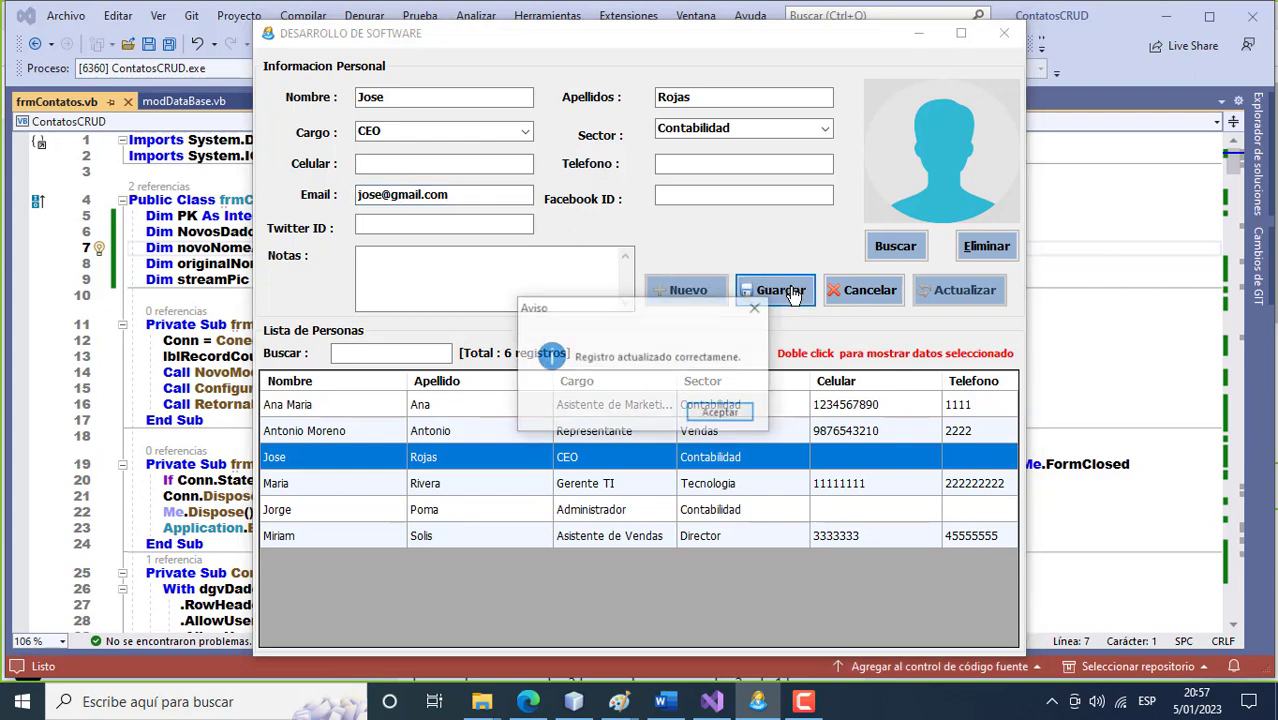
{"action": "left_click", "coordinate": [721, 414]}
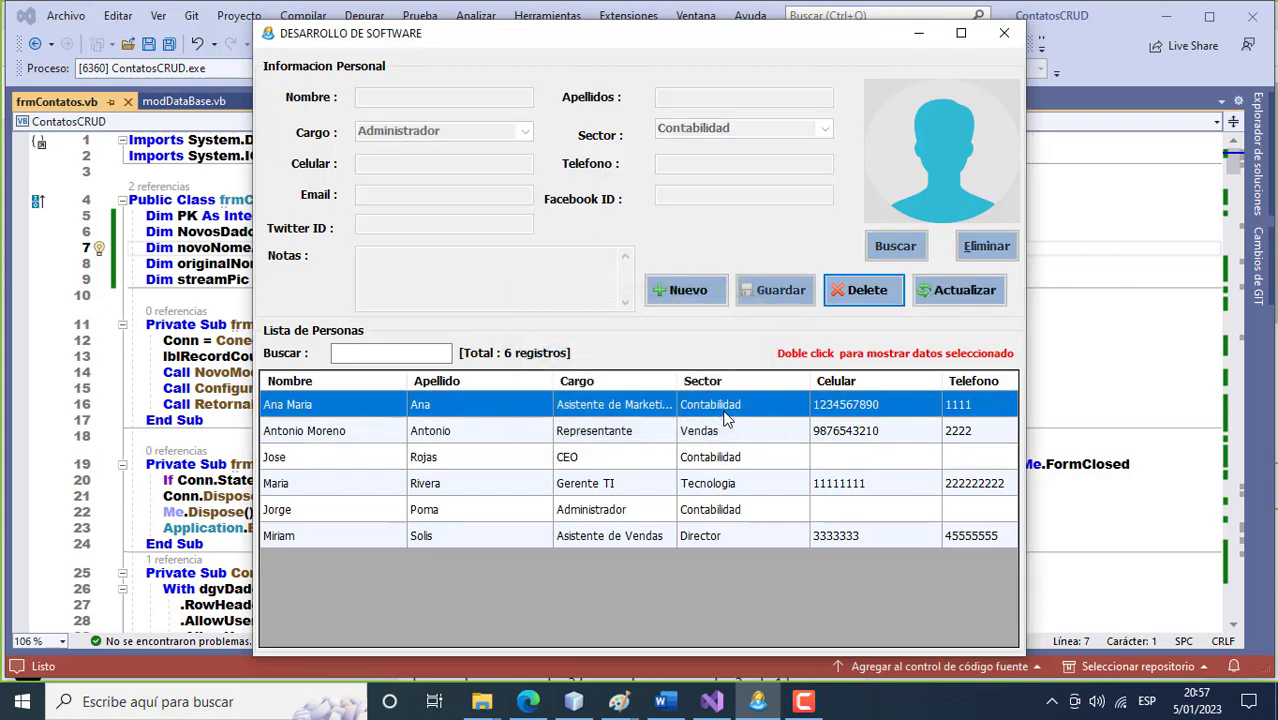
Add a phone number to the third contact and save it.
{"action": "double_click", "coordinate": [705, 461]}
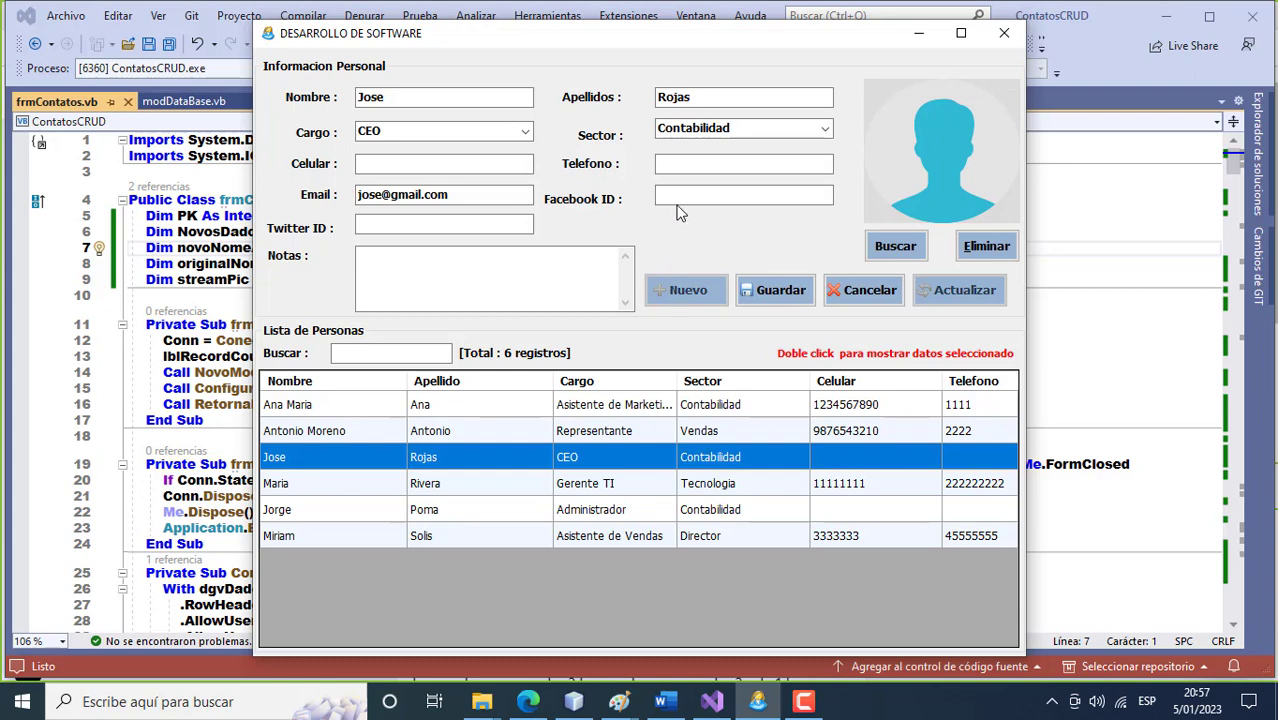
{"action": "left_click", "coordinate": [677, 161]}
{"action": "type", "text": "99"}
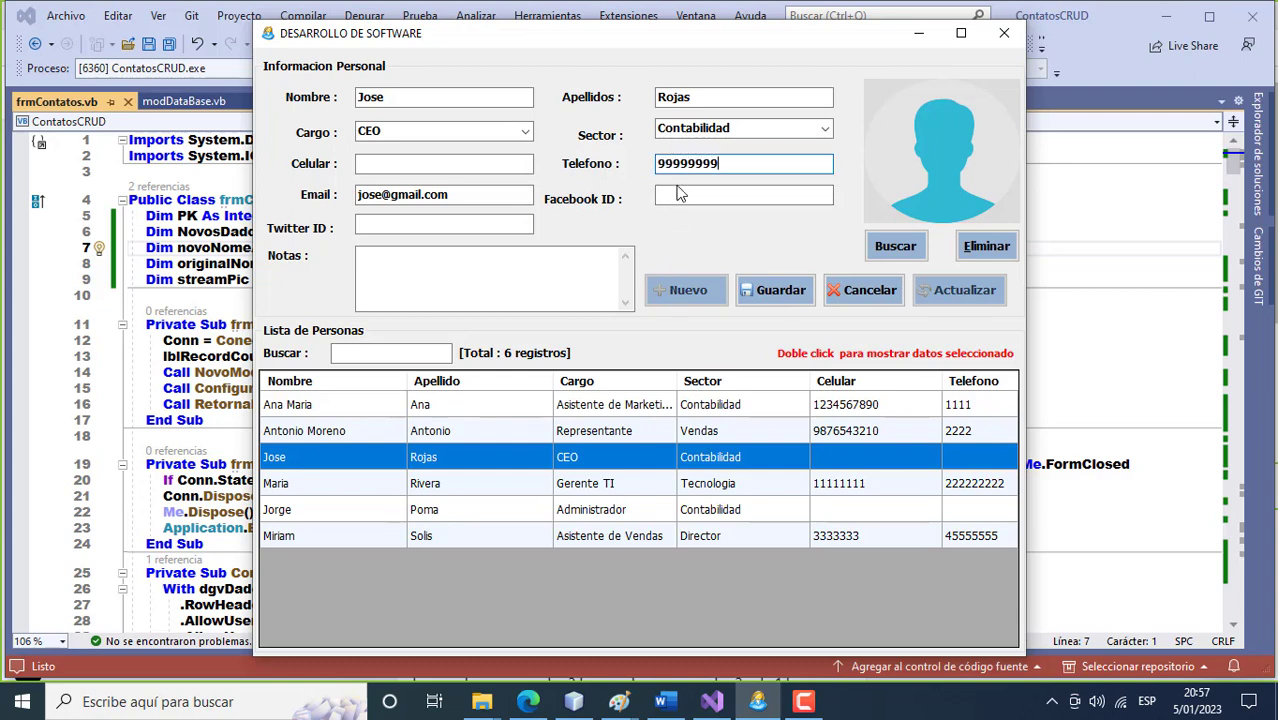
{"action": "type", "text": "999999"}
{"action": "left_click", "coordinate": [775, 290]}
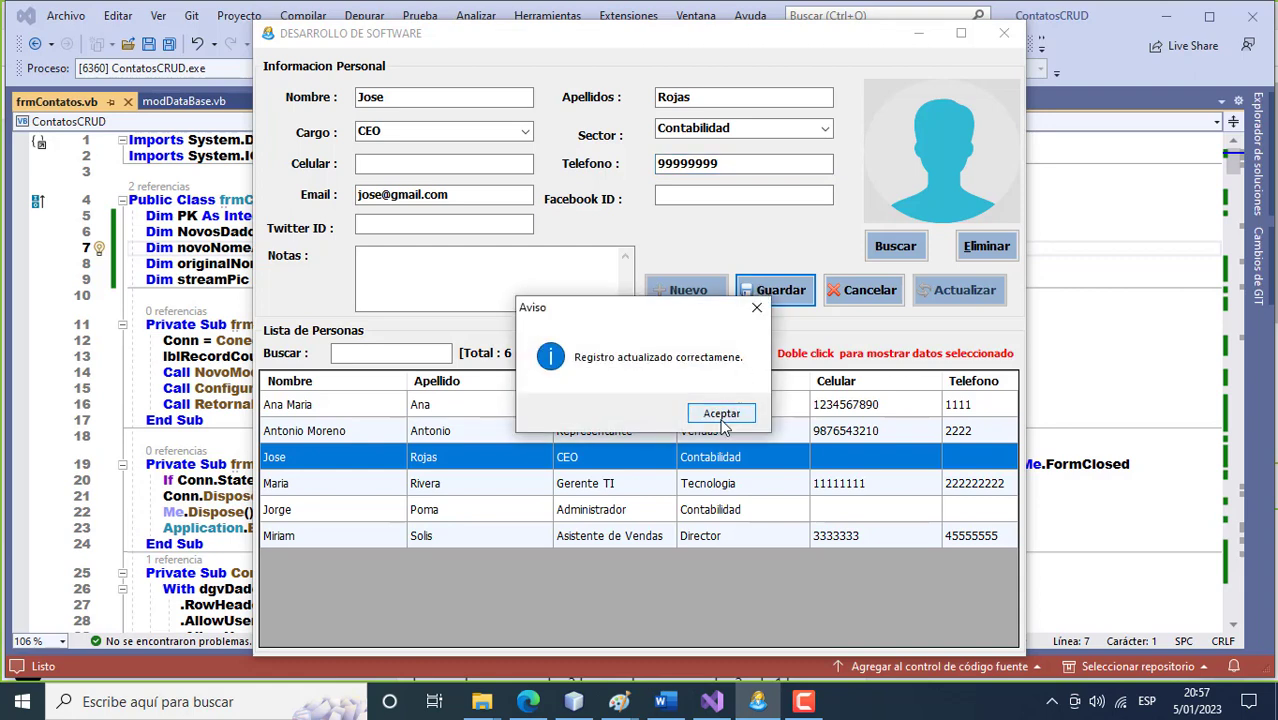
{"action": "left_click", "coordinate": [721, 414]}
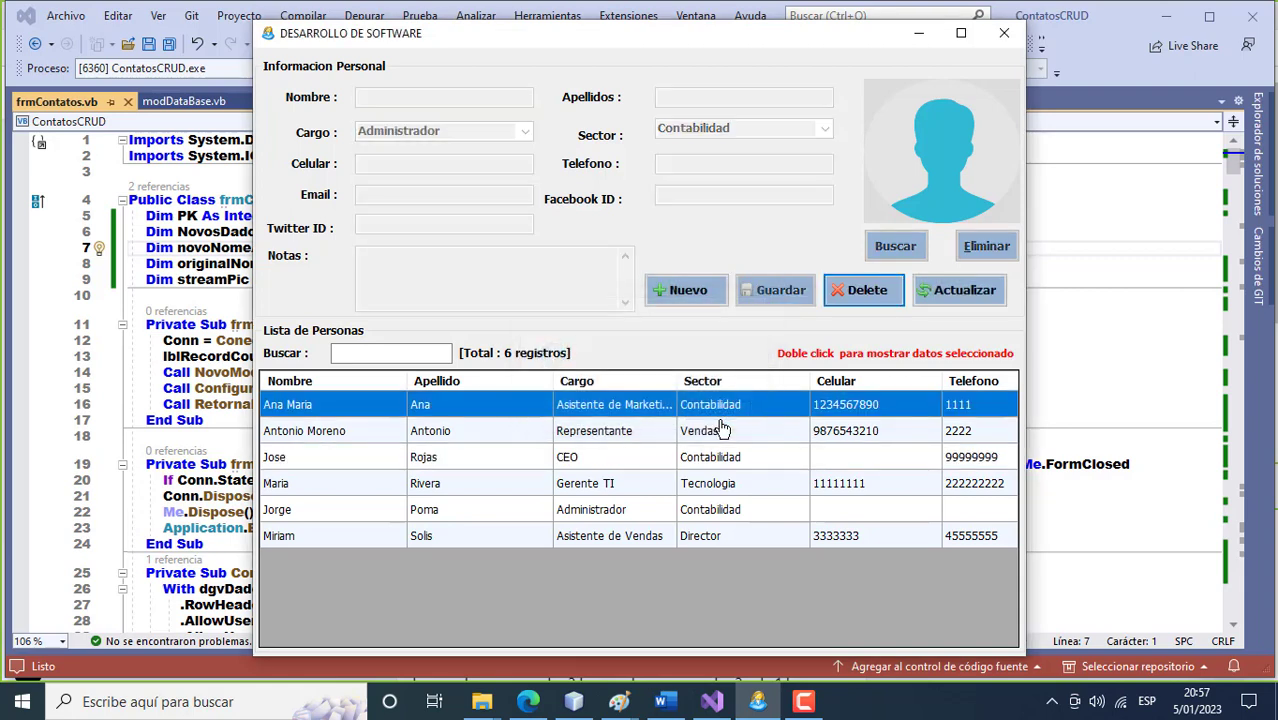
Add a mobile number to the third contact and save the update.
{"action": "double_click", "coordinate": [703, 458]}
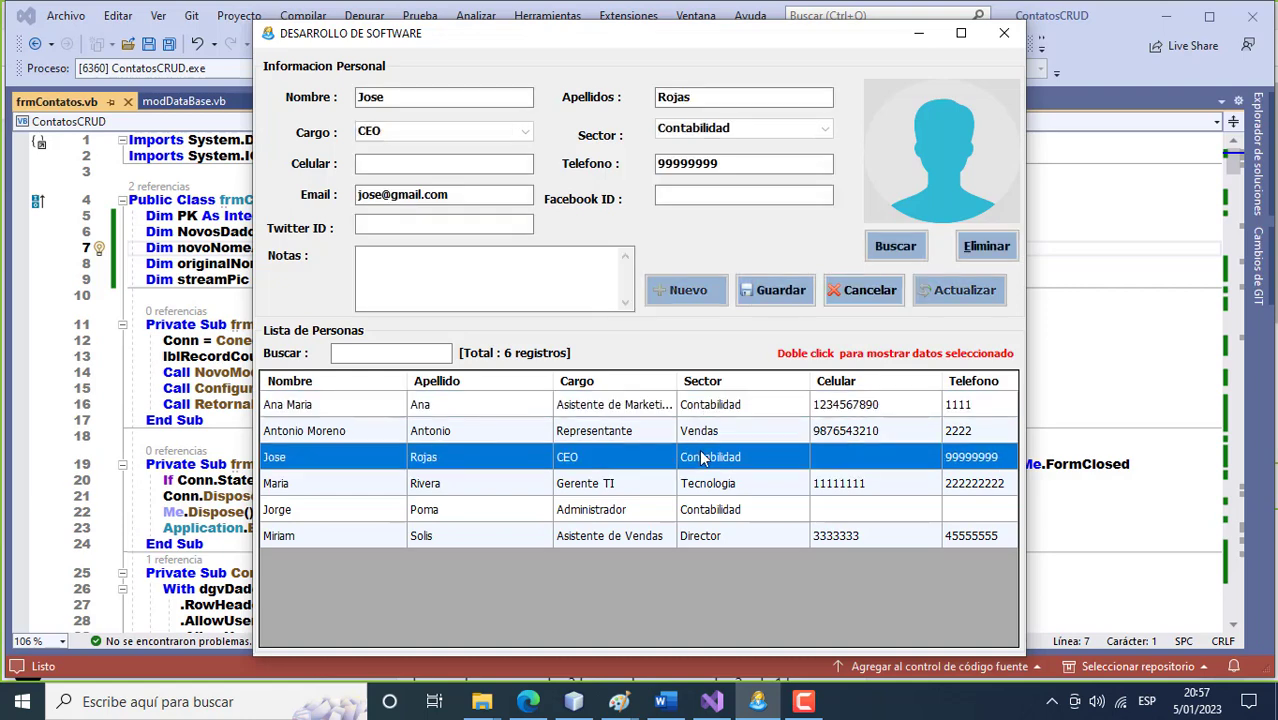
{"action": "left_click", "coordinate": [396, 168]}
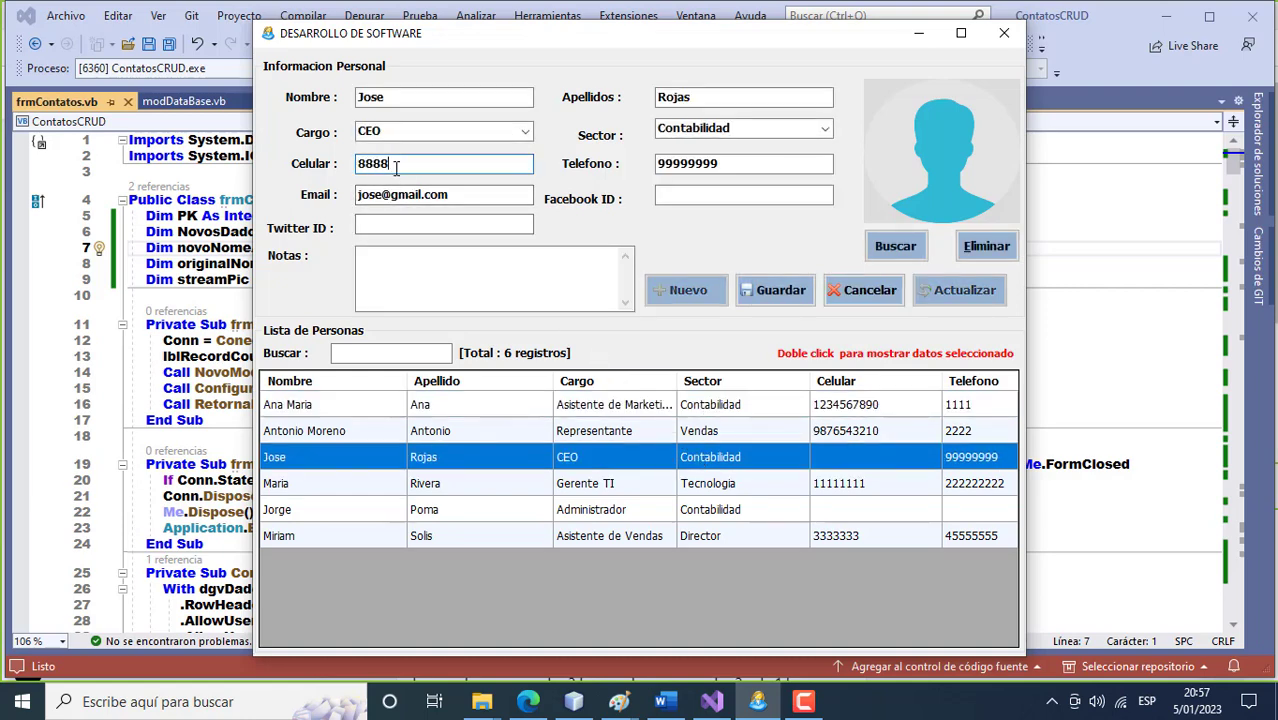
{"action": "type", "text": "88888888"}
{"action": "left_click", "coordinate": [758, 290]}
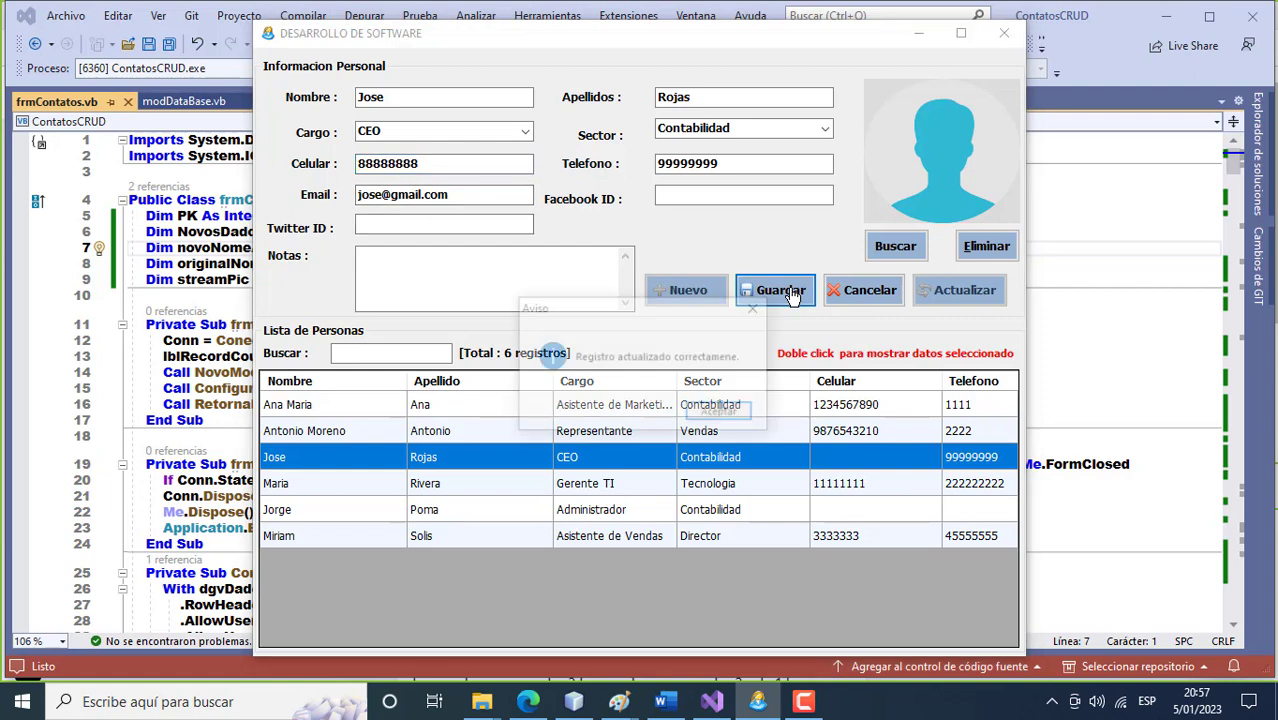
{"action": "left_click", "coordinate": [740, 413]}
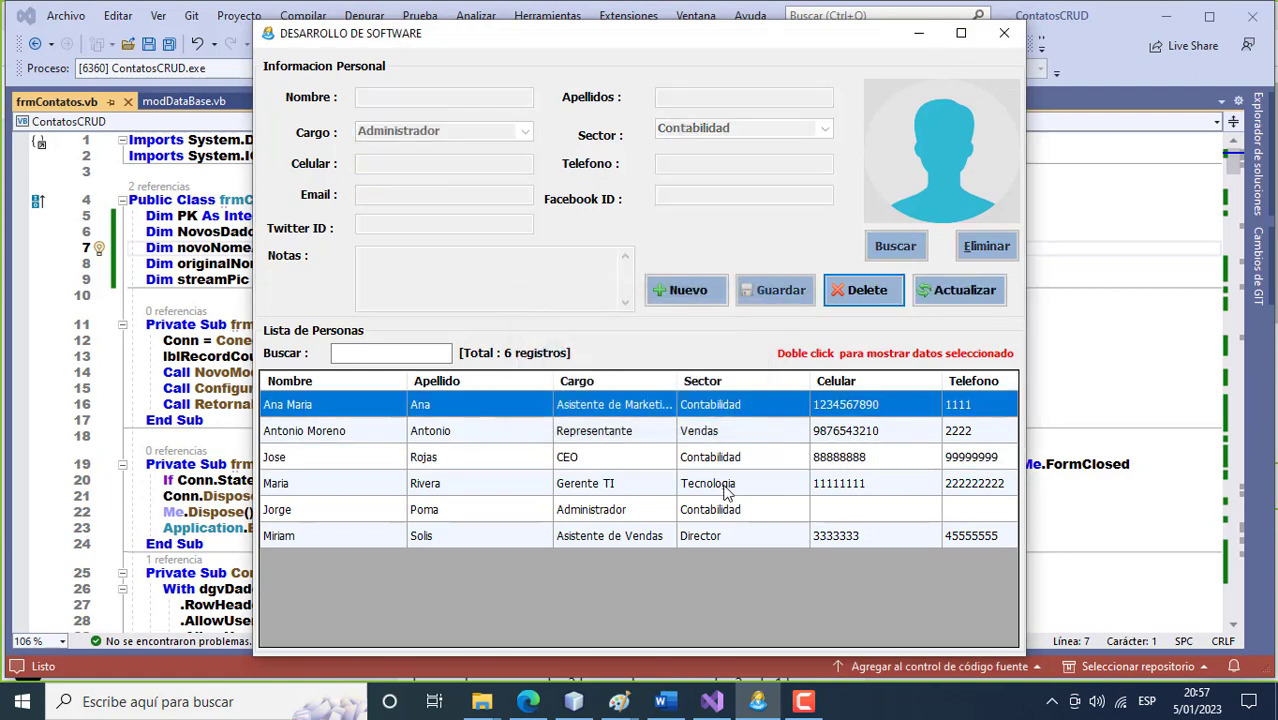
Remove the first contact's photo and save the record so it shows the default avatar.
{"action": "double_click", "coordinate": [698, 408]}
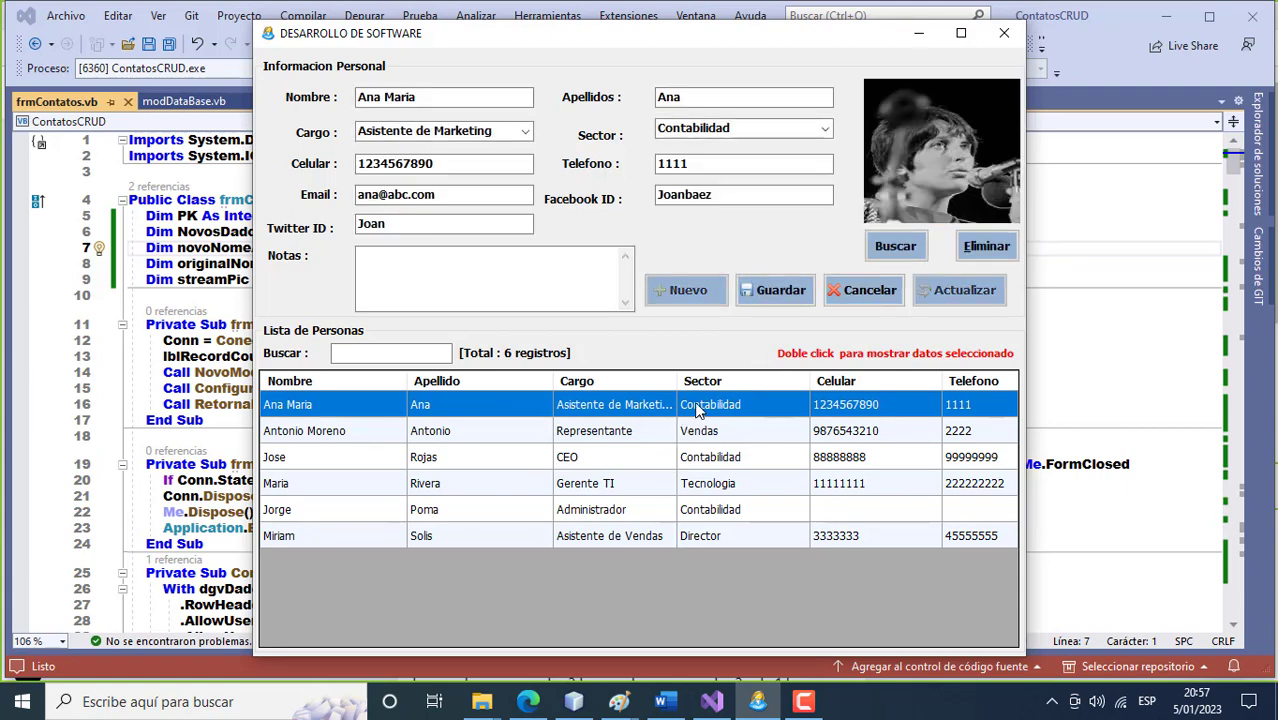
{"action": "left_click", "coordinate": [985, 252]}
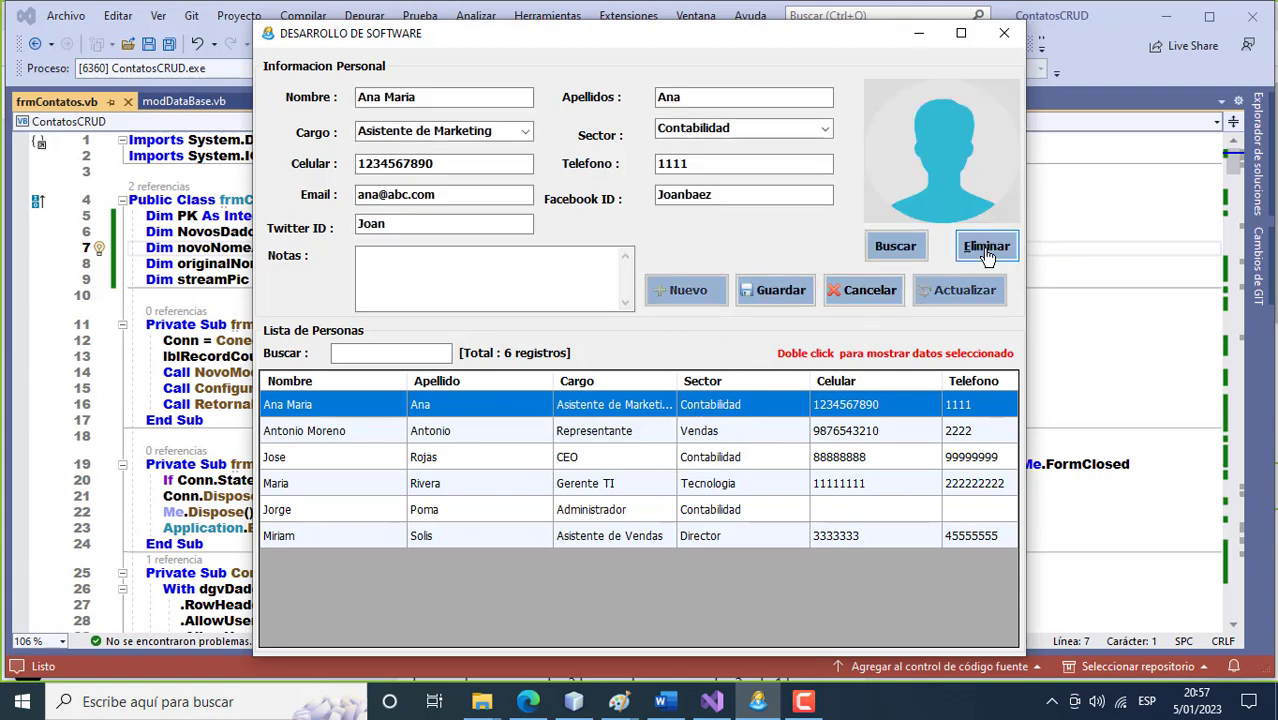
{"action": "left_click", "coordinate": [783, 288]}
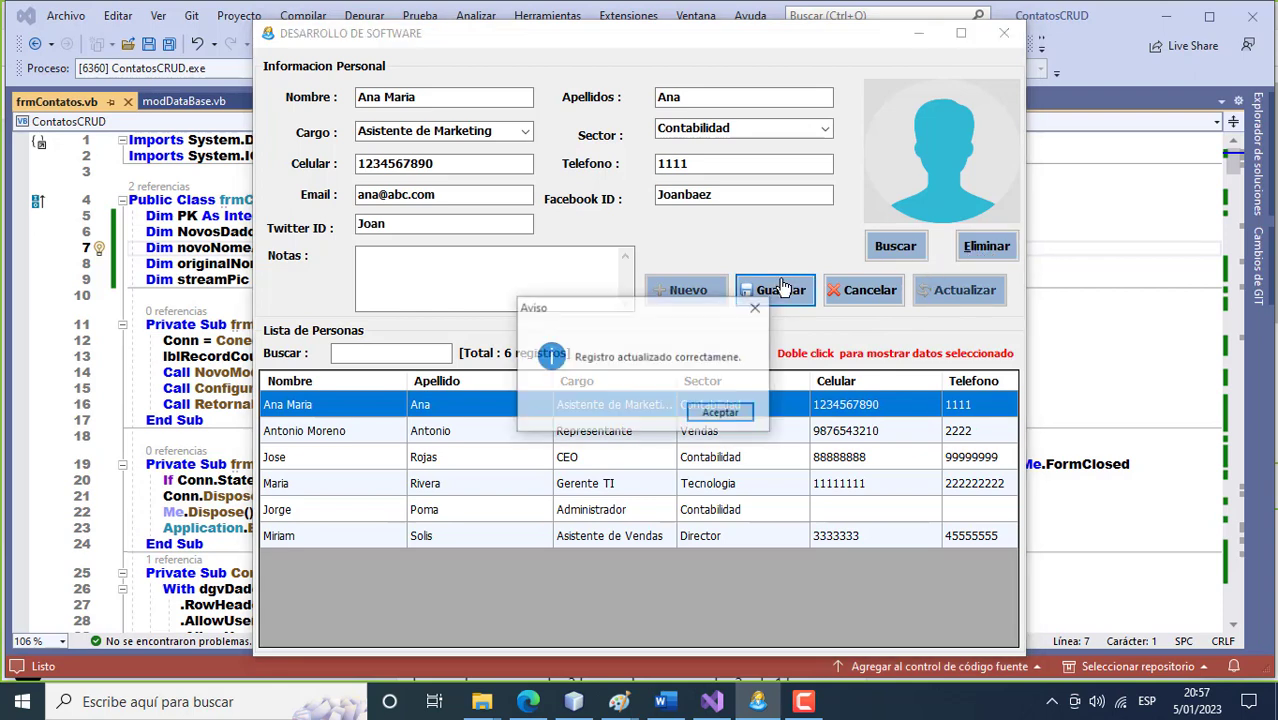
{"action": "left_click", "coordinate": [730, 410]}
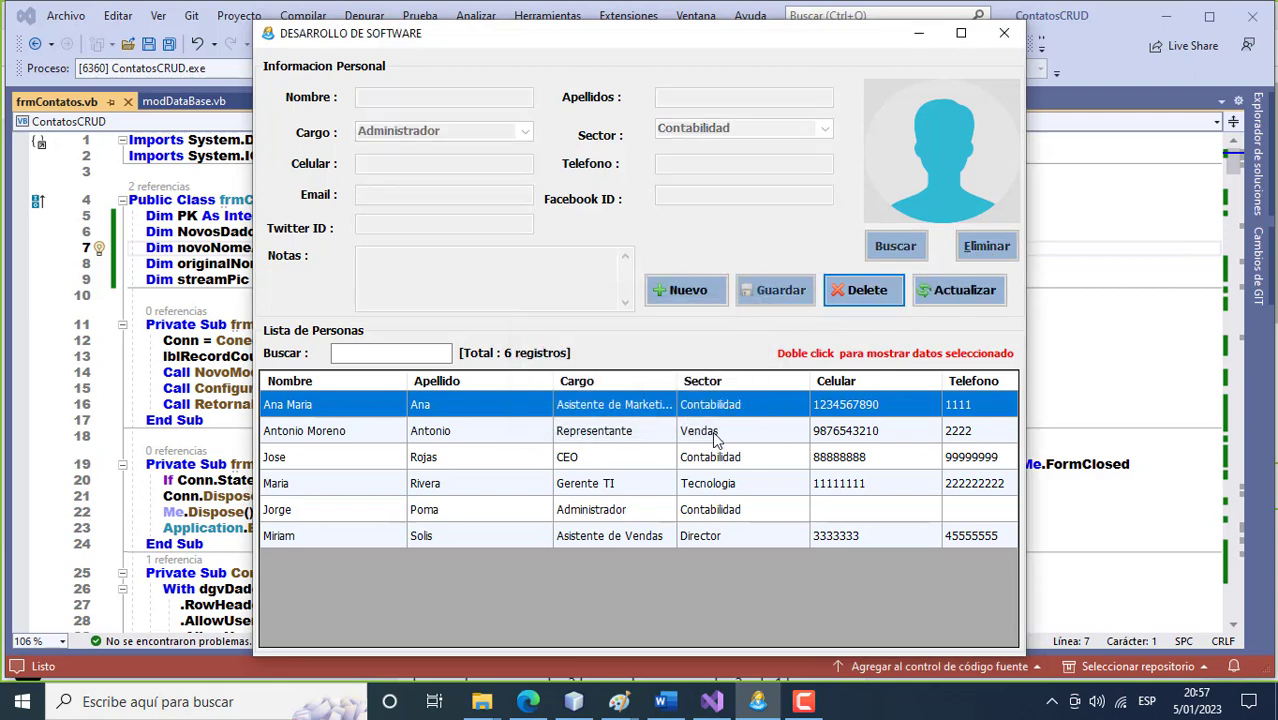
Check each of the six contact records, ending with the second contact loaded for editing.
{"action": "double_click", "coordinate": [715, 440]}
{"action": "double_click", "coordinate": [712, 412]}
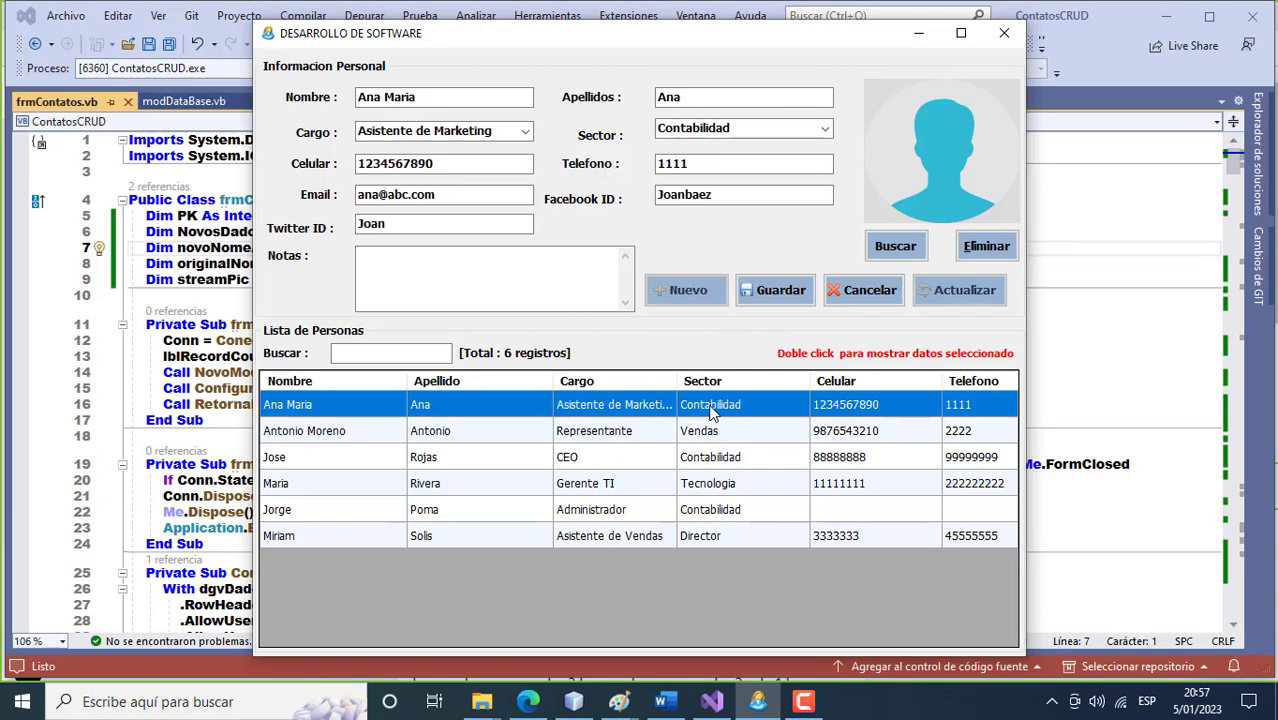
{"action": "double_click", "coordinate": [710, 458]}
{"action": "double_click", "coordinate": [715, 484]}
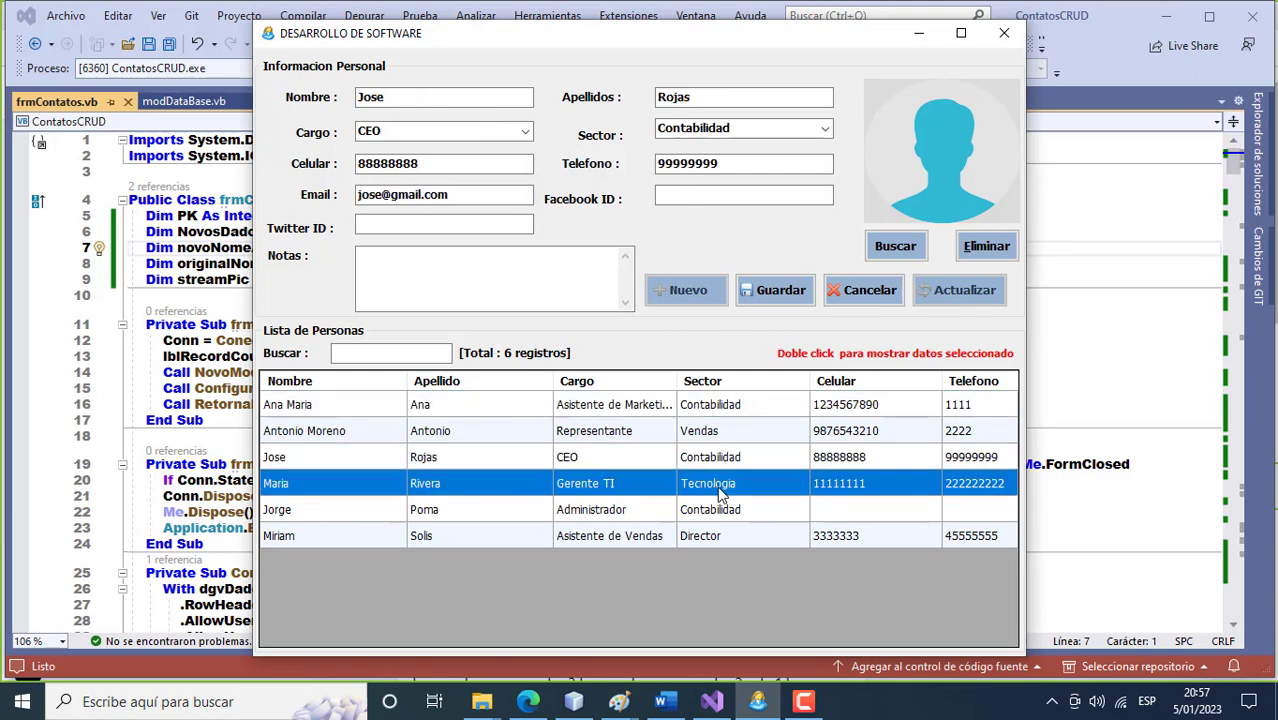
{"action": "left_click", "coordinate": [710, 413]}
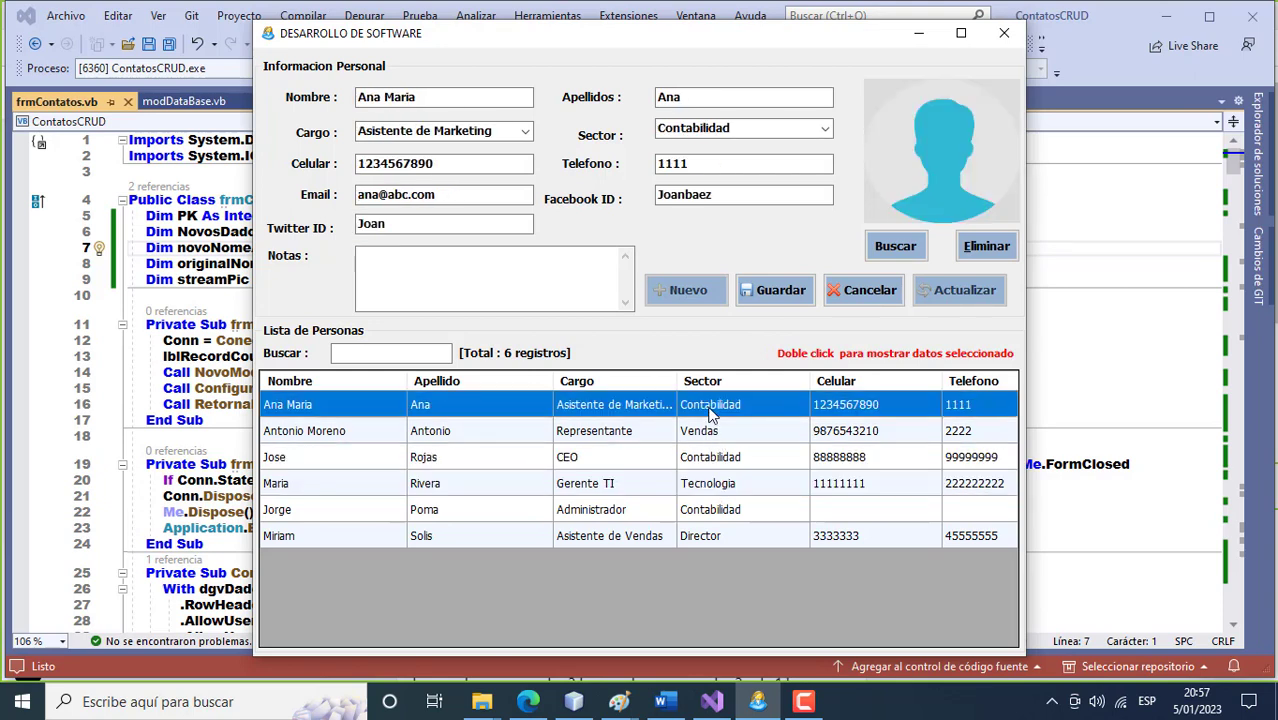
{"action": "double_click", "coordinate": [697, 515]}
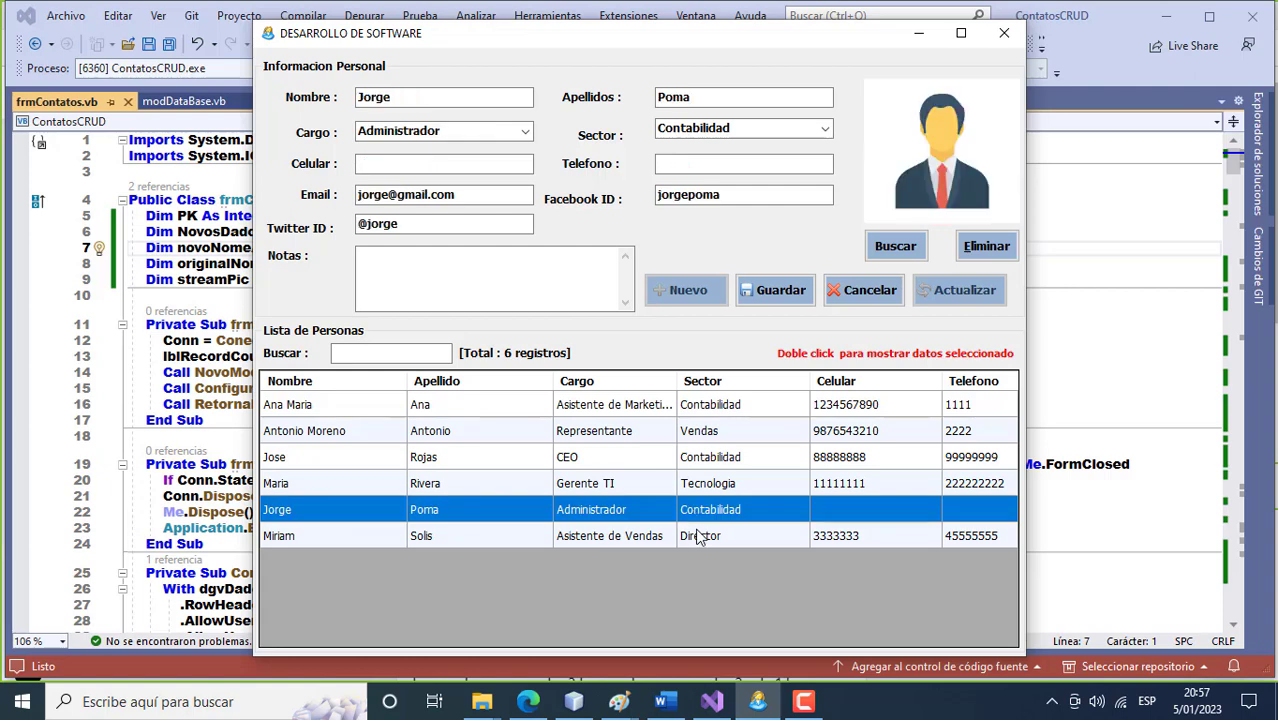
{"action": "double_click", "coordinate": [700, 536]}
{"action": "double_click", "coordinate": [712, 441]}
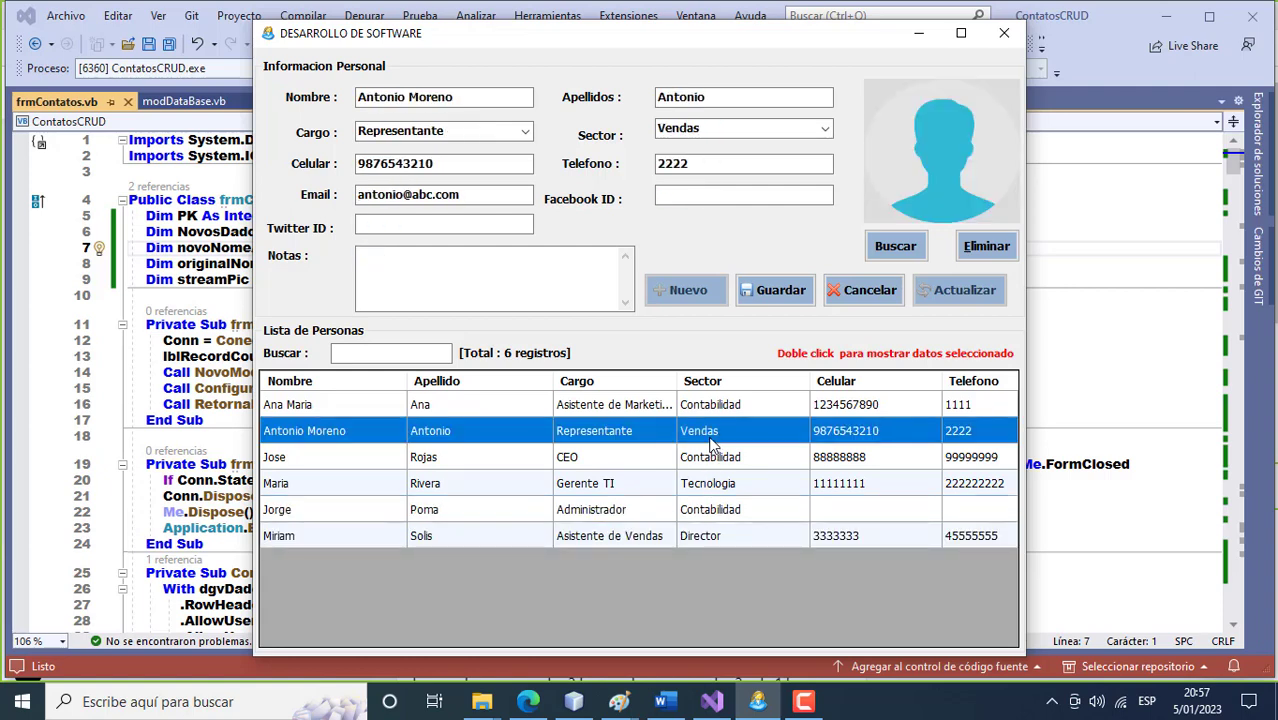
Set the second contact's photo to Imagen4.png from Pictures > EMPLEADOS, save, and reload to verify.
{"action": "left_click", "coordinate": [893, 250]}
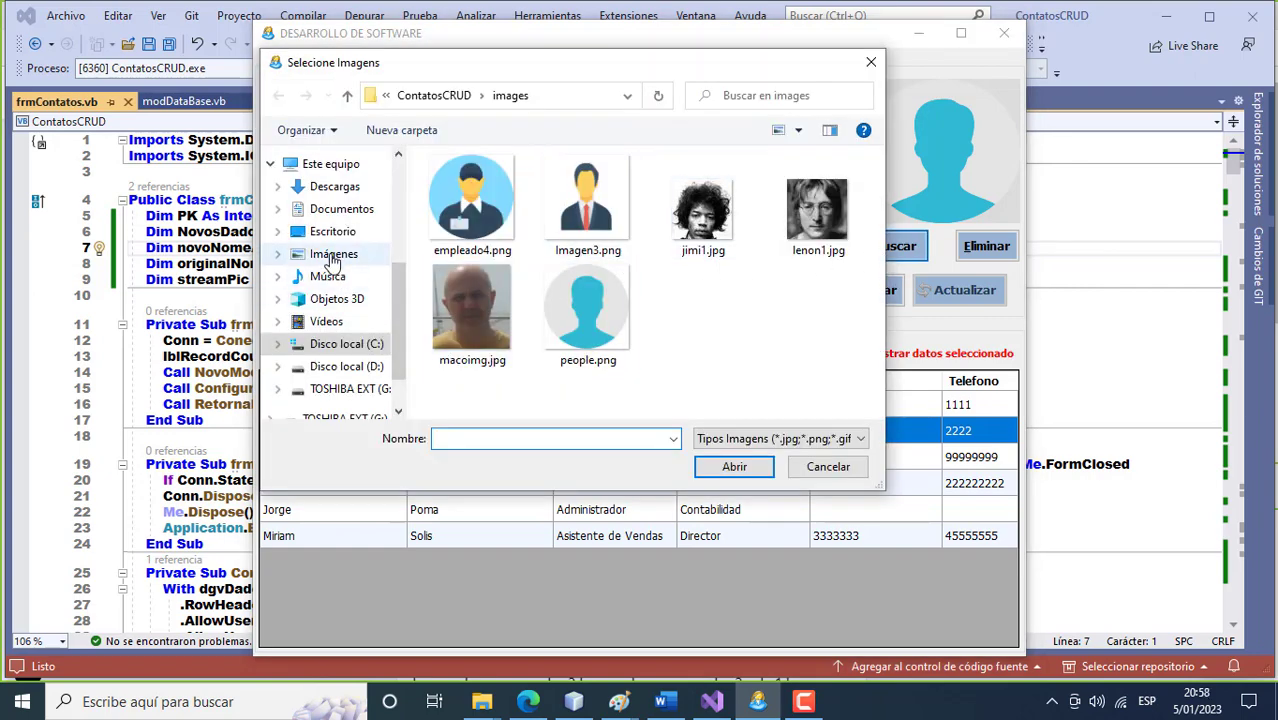
{"action": "left_click", "coordinate": [325, 256]}
{"action": "double_click", "coordinate": [797, 238]}
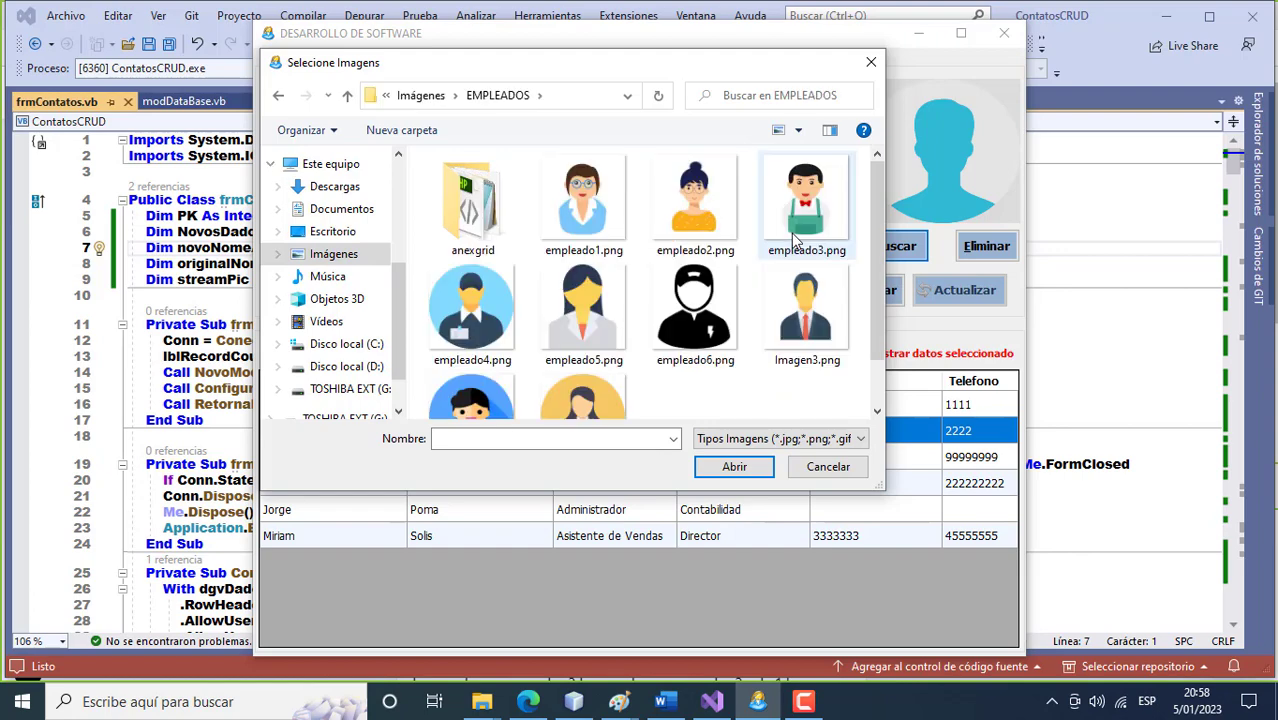
{"action": "scroll", "coordinate": [637, 392], "scroll_direction": "down", "scroll_amount": 1}
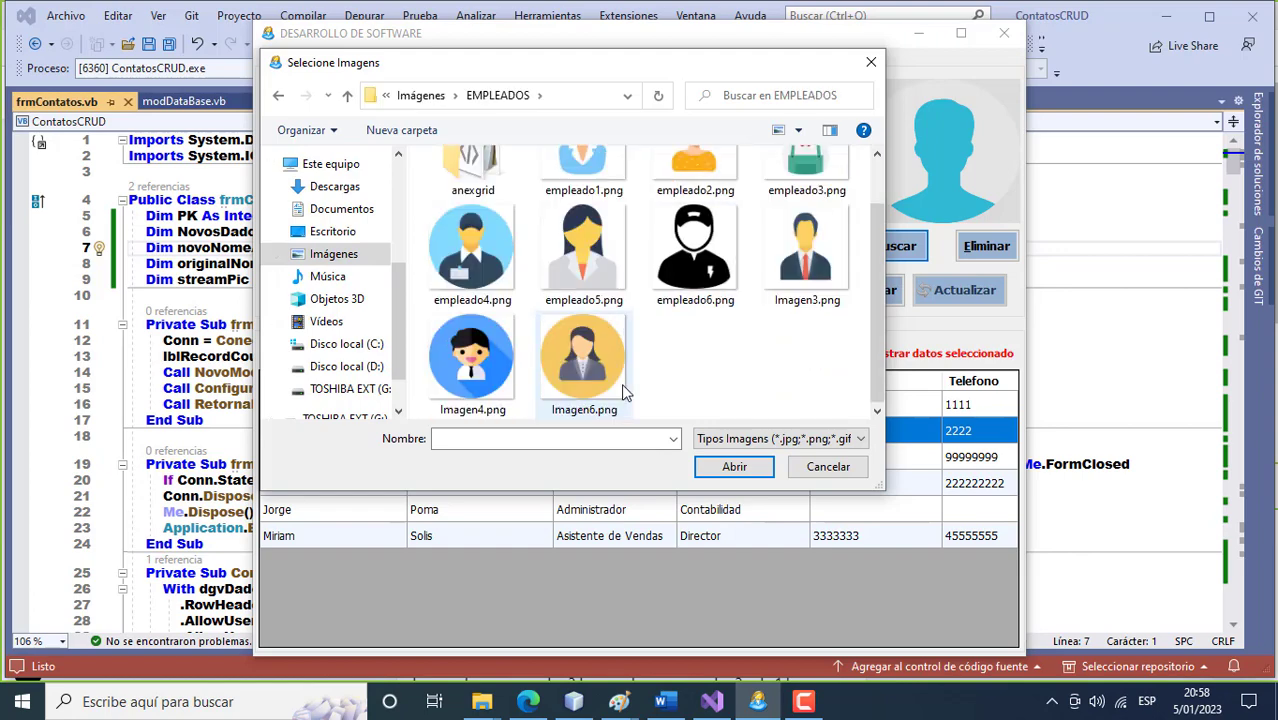
{"action": "left_click", "coordinate": [485, 378]}
{"action": "left_click", "coordinate": [736, 466]}
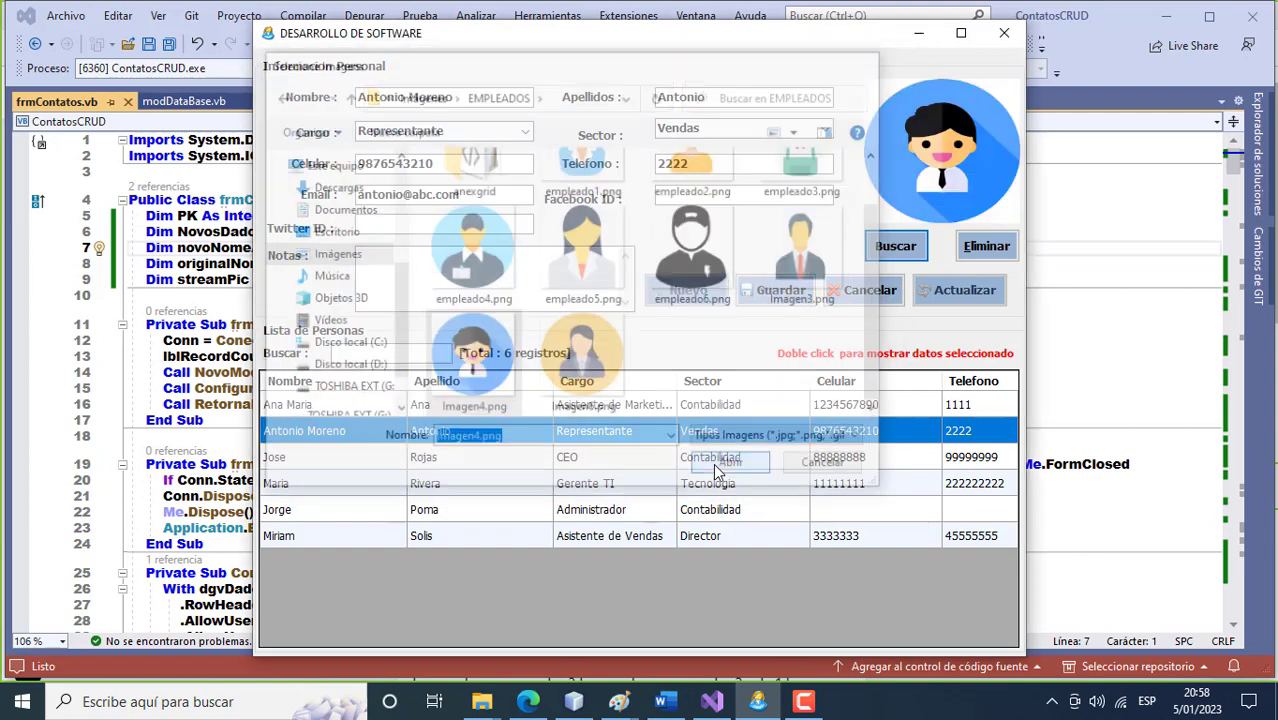
{"action": "left_click", "coordinate": [776, 291]}
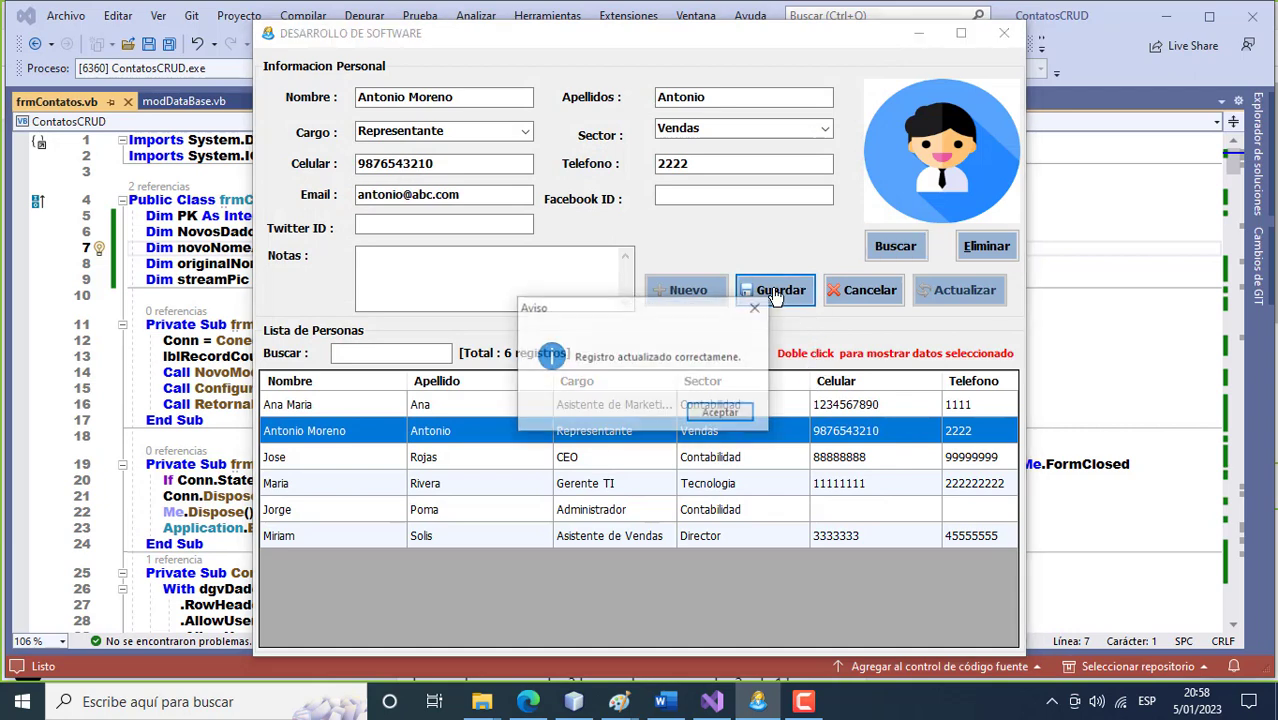
{"action": "left_click", "coordinate": [717, 417]}
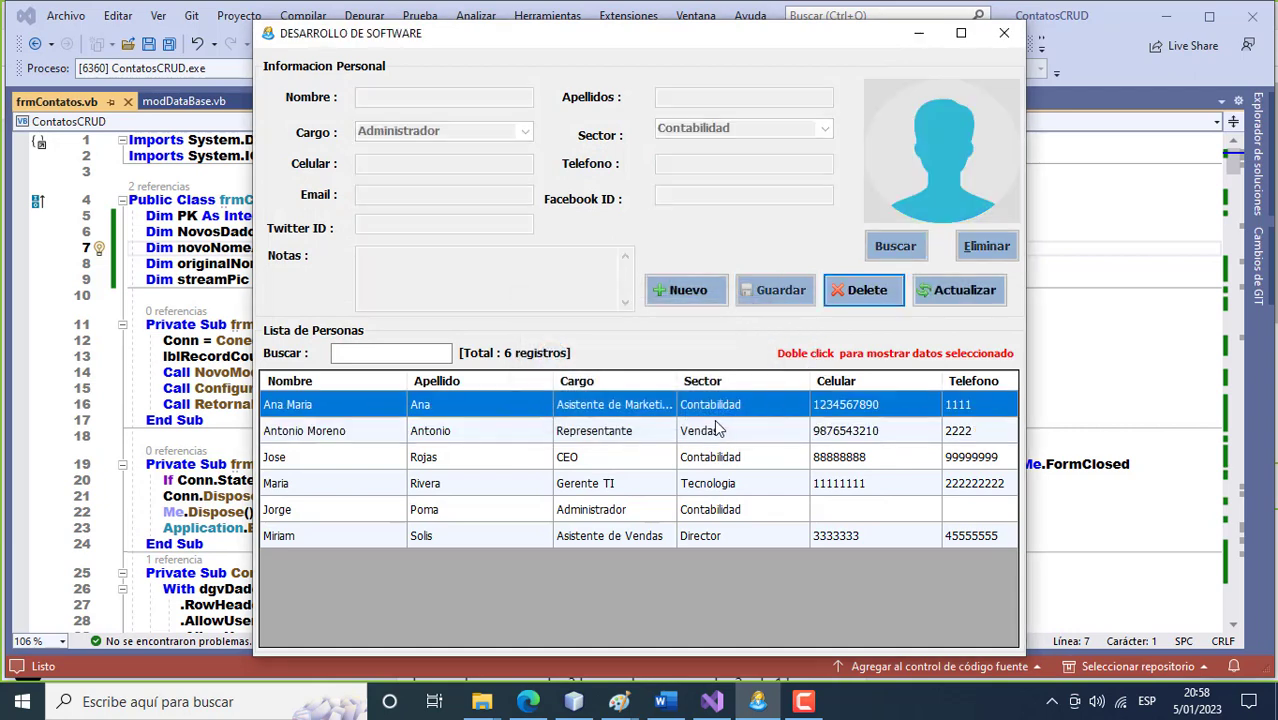
{"action": "double_click", "coordinate": [699, 431]}
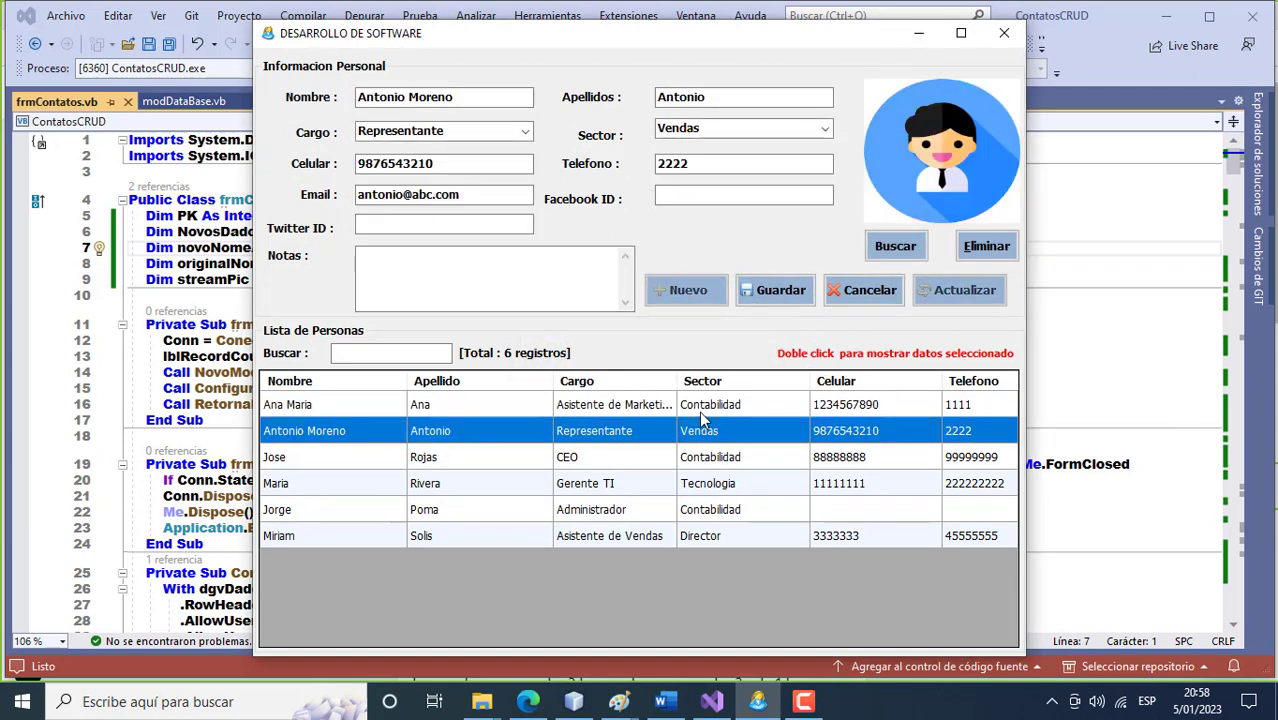
View the first, third, fourth, fifth and sixth contacts in turn, ending on the sixth.
{"action": "left_click", "coordinate": [699, 408]}
{"action": "double_click", "coordinate": [699, 405]}
{"action": "double_click", "coordinate": [711, 459]}
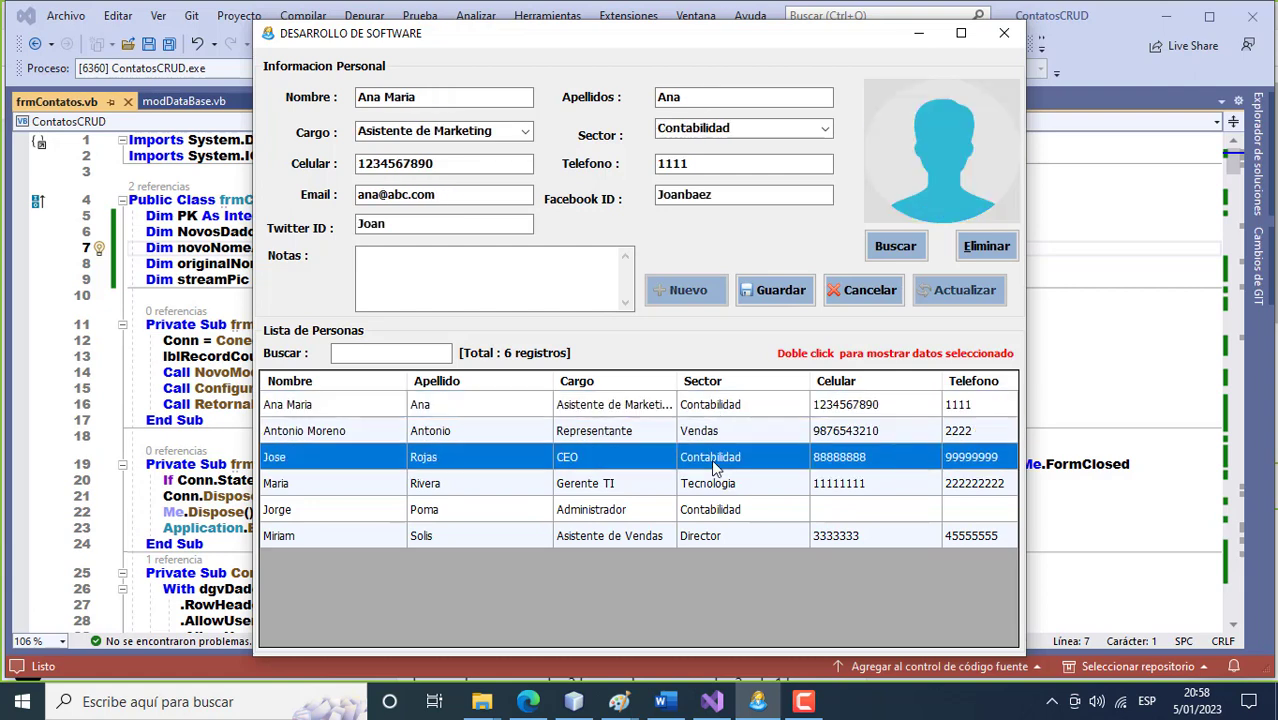
{"action": "double_click", "coordinate": [716, 485]}
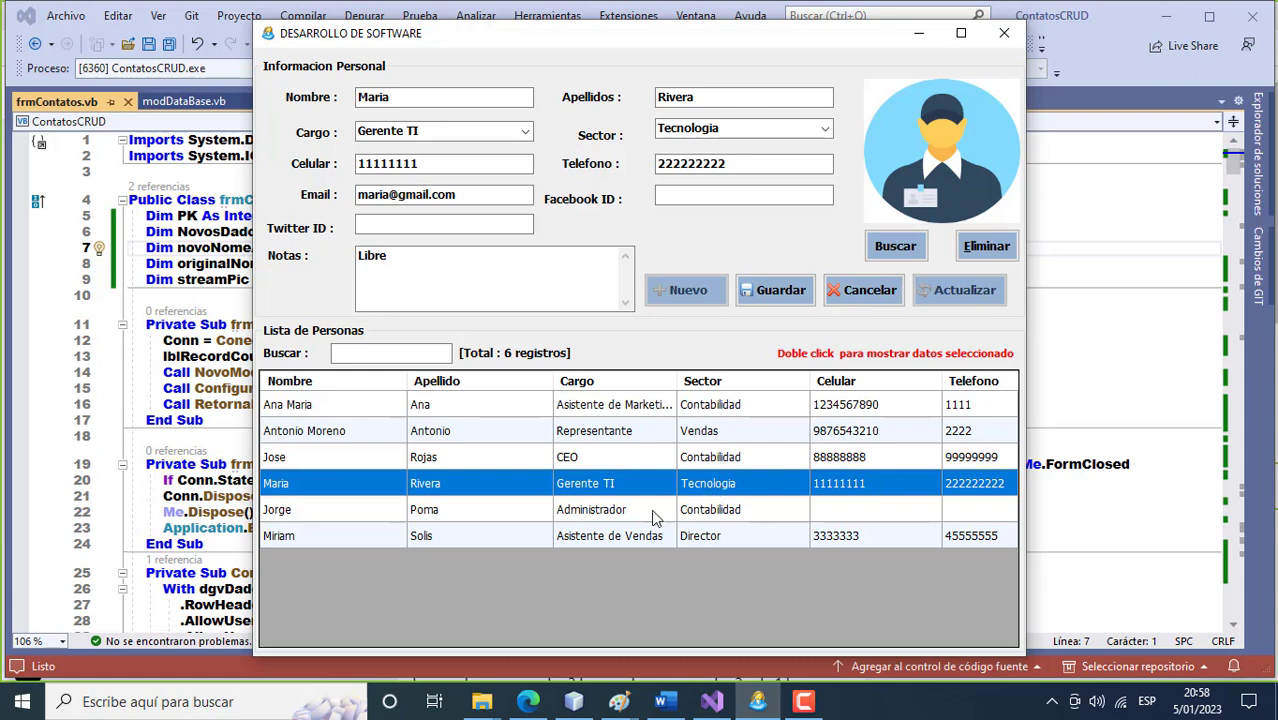
{"action": "double_click", "coordinate": [593, 514]}
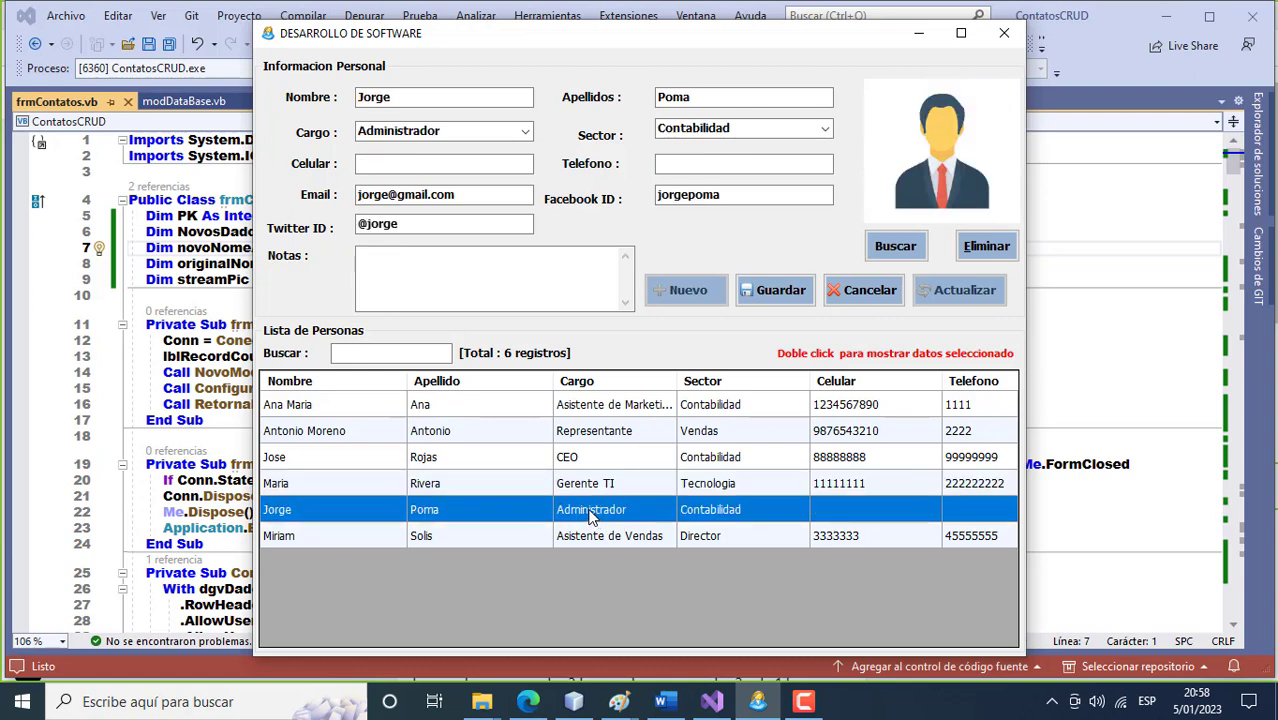
{"action": "double_click", "coordinate": [281, 537]}
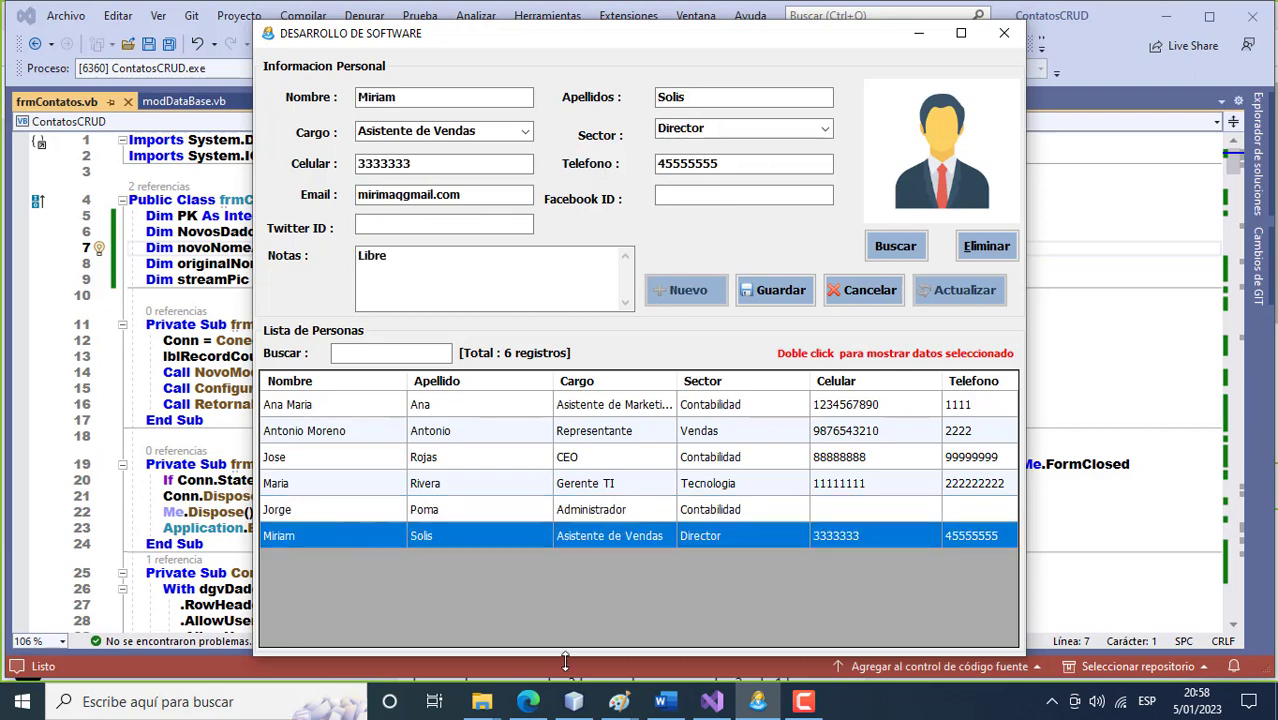
{"action": "left_click", "coordinate": [801, 704]}
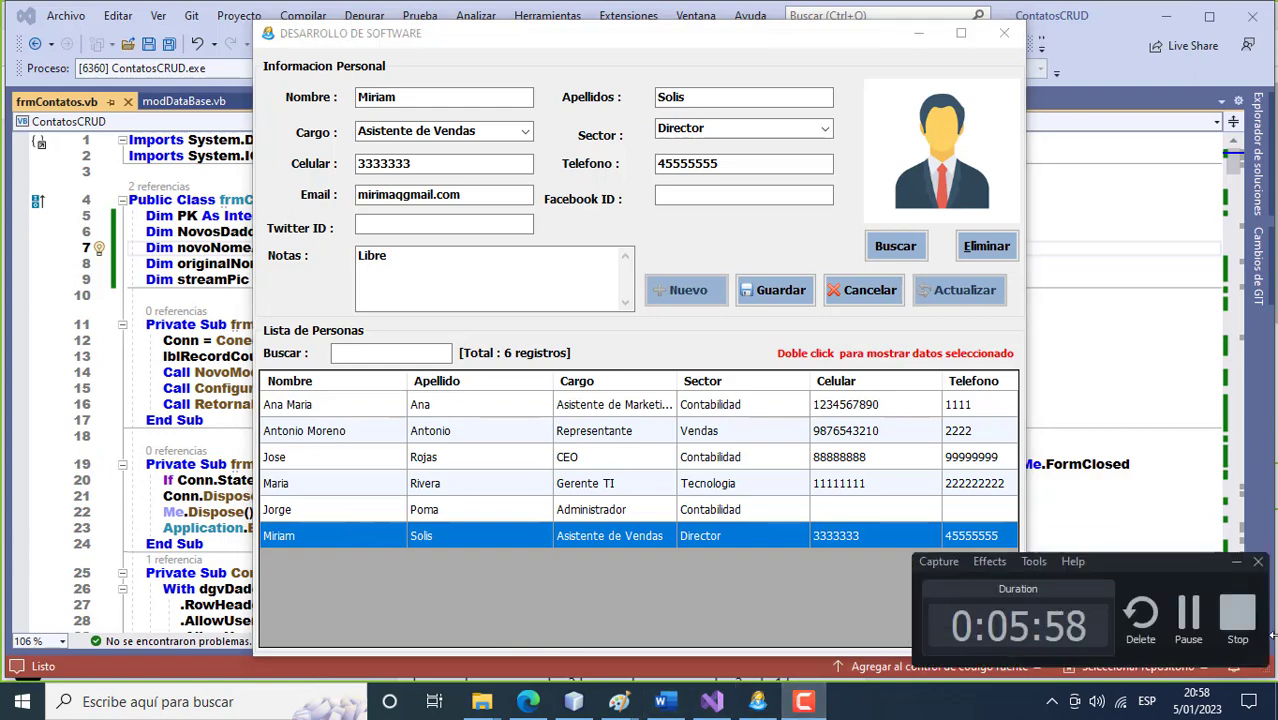